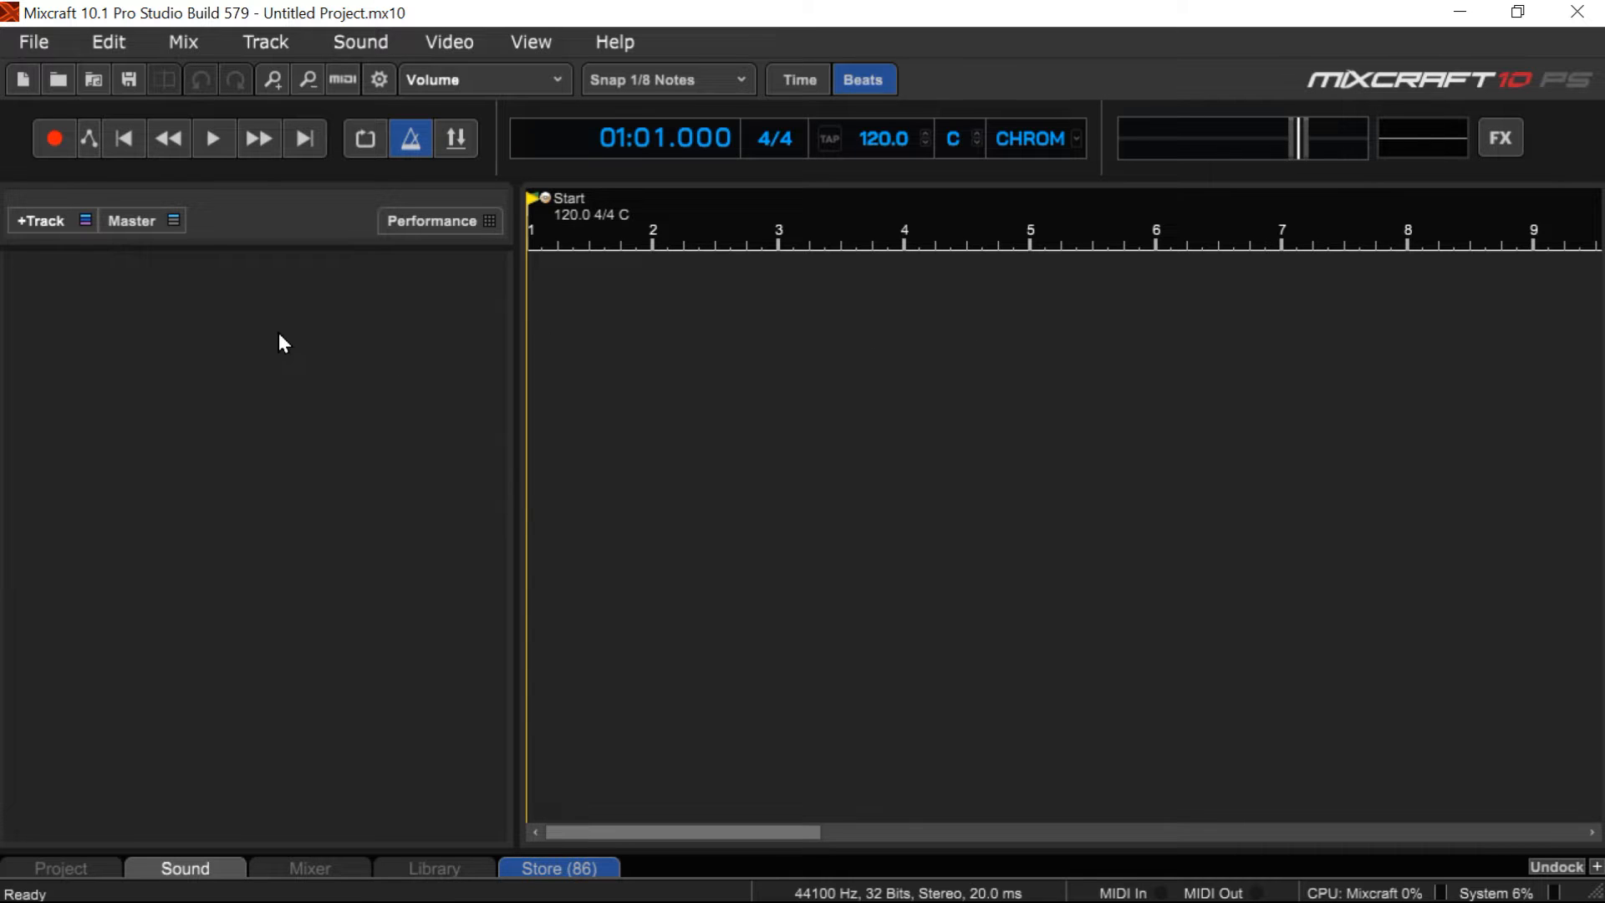
# Add a virtual instrument track and load EZdrummer from the VSTi Instruments category as its instrument
pyautogui.click(37, 223)
pyautogui.click(174, 289)
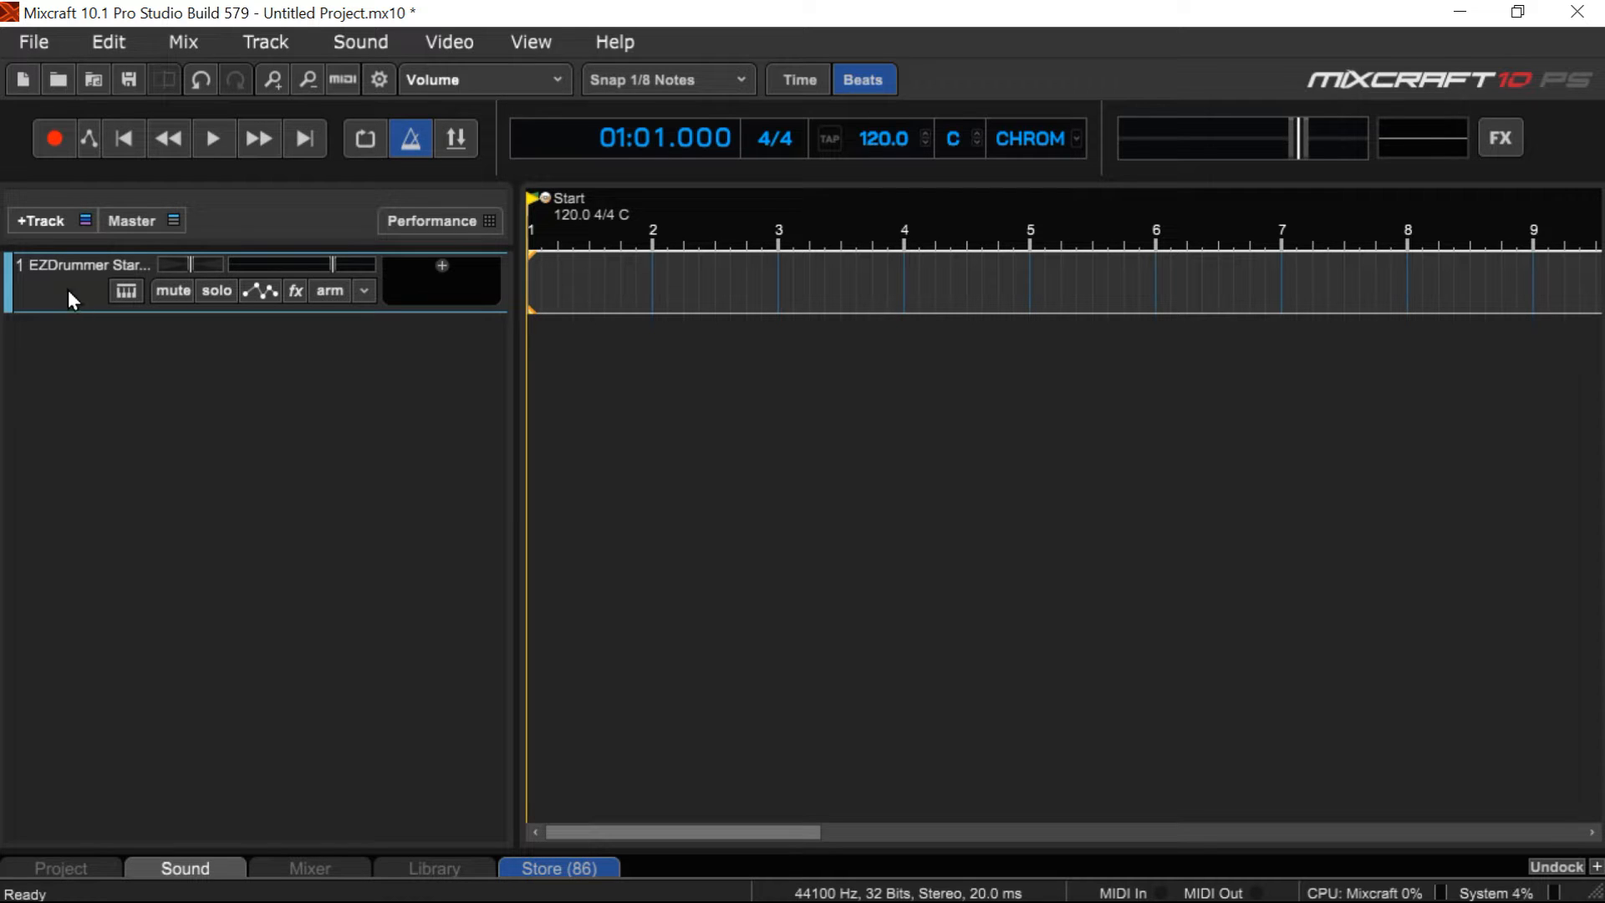
pyautogui.click(126, 292)
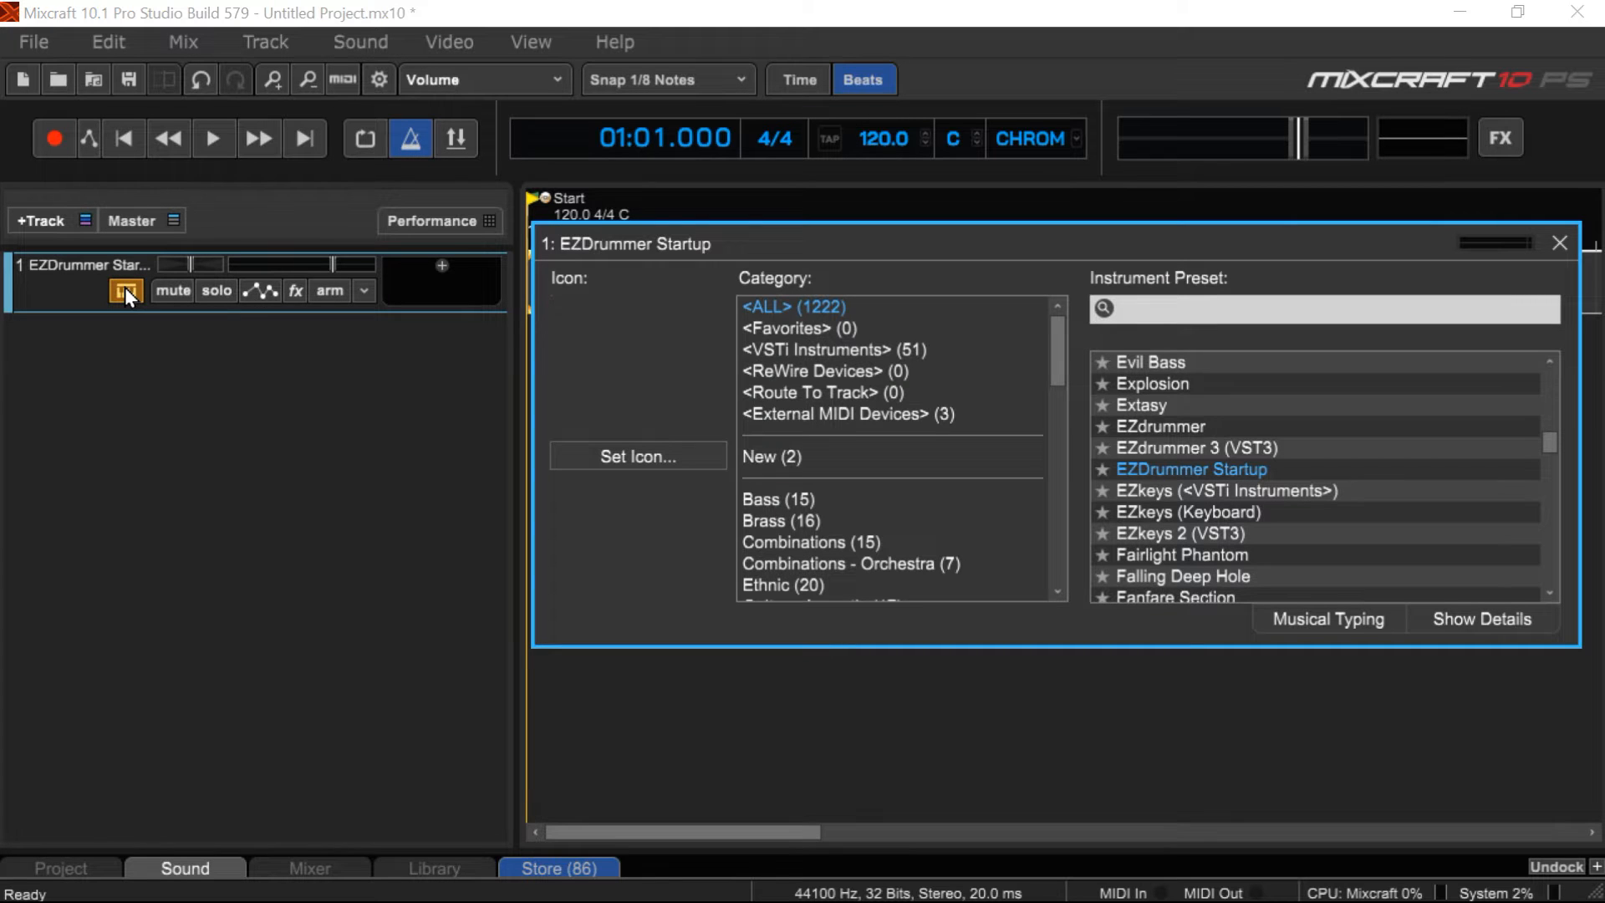
pyautogui.click(868, 348)
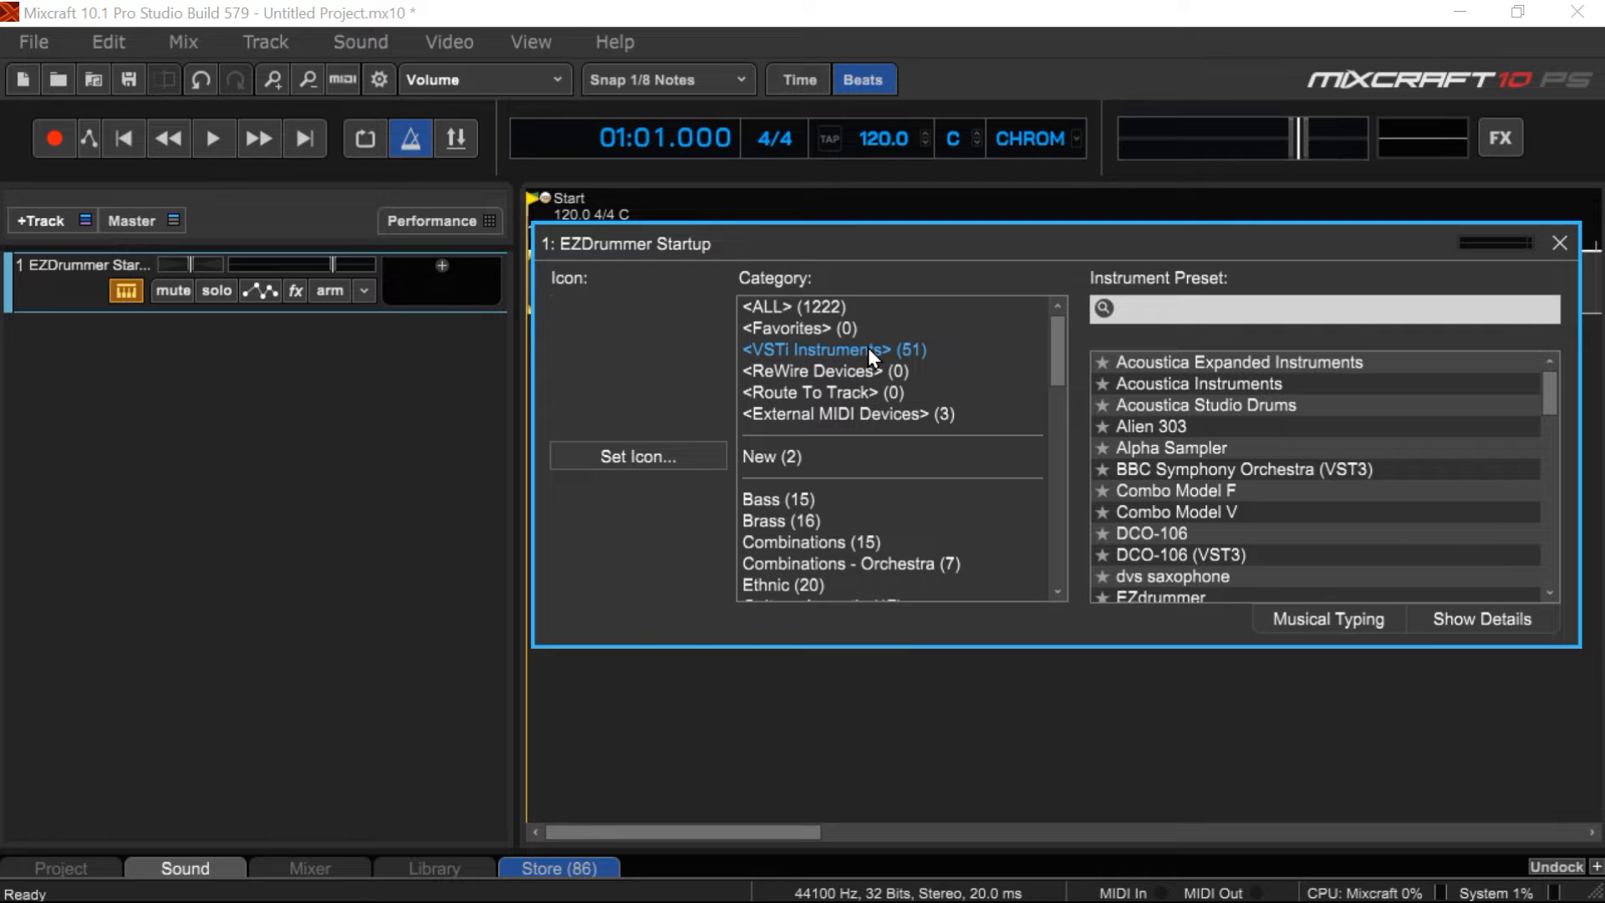
pyautogui.scroll(-2, 1327, 460)
pyautogui.scroll(-2, 1327, 460)
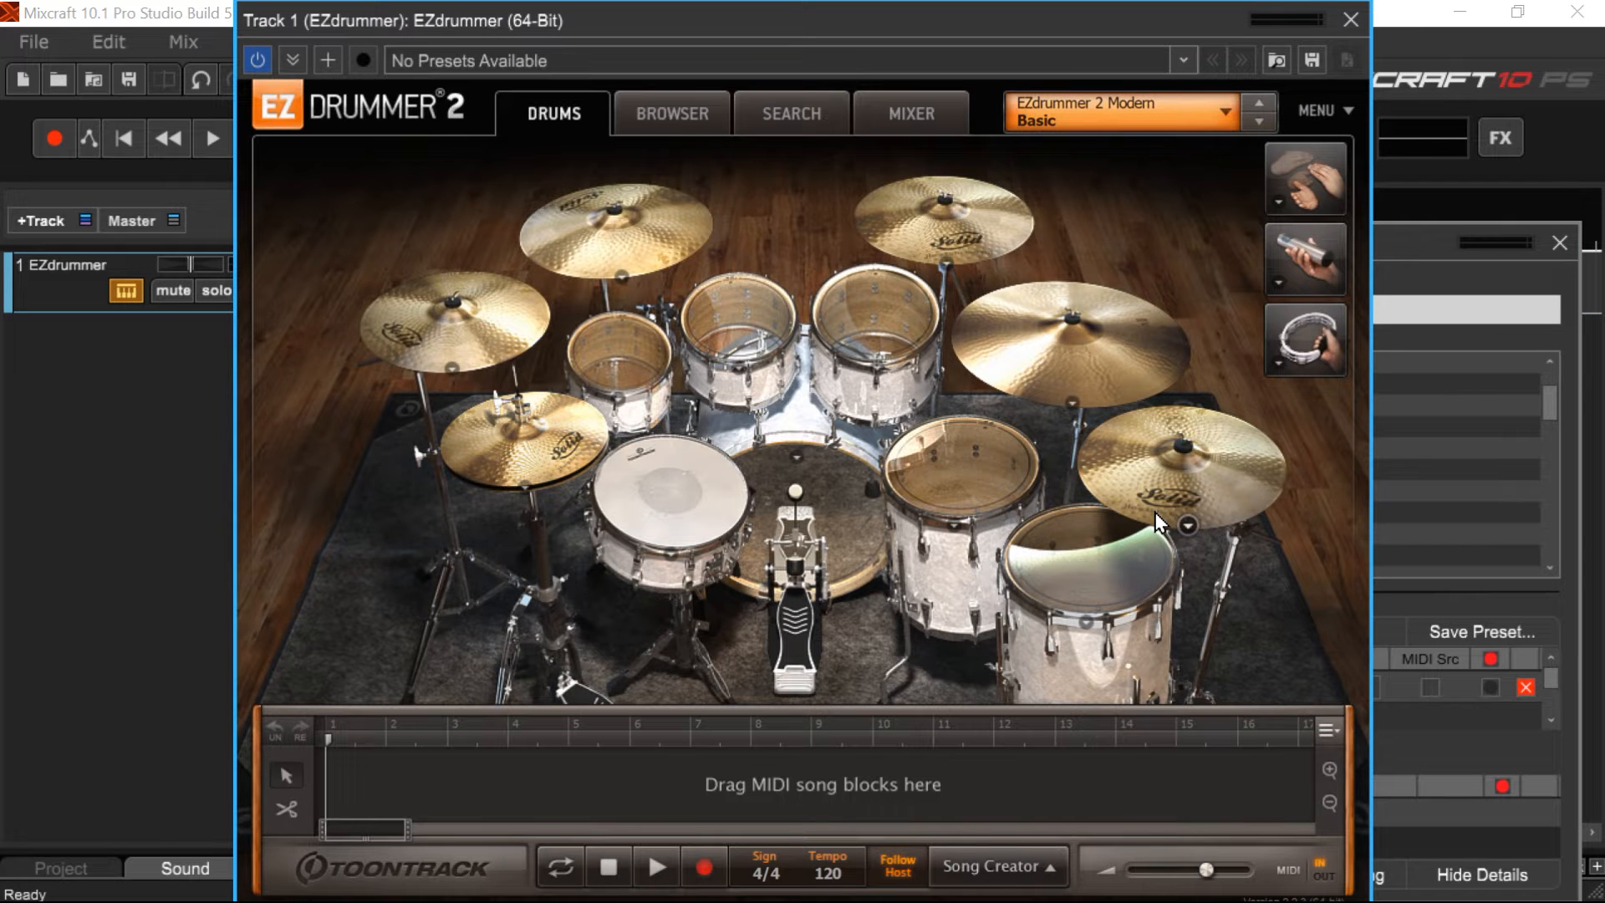
pyautogui.click(1352, 19)
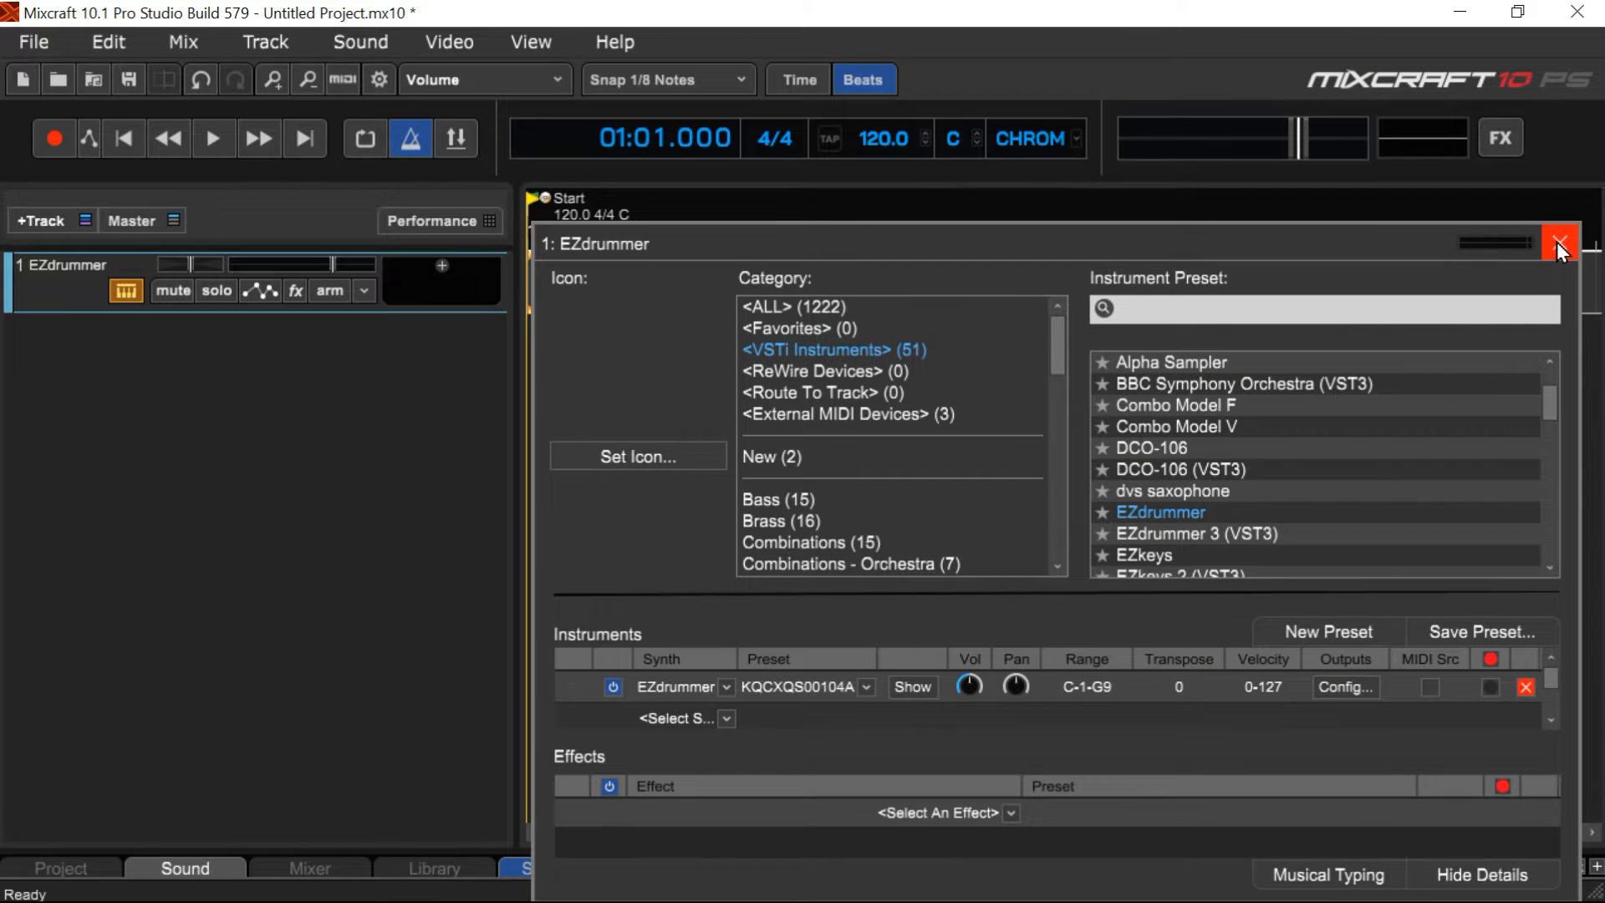
# Inspect the output channel configuration for EZdrummer, leaving every separate output unchecked
pyautogui.click(1338, 685)
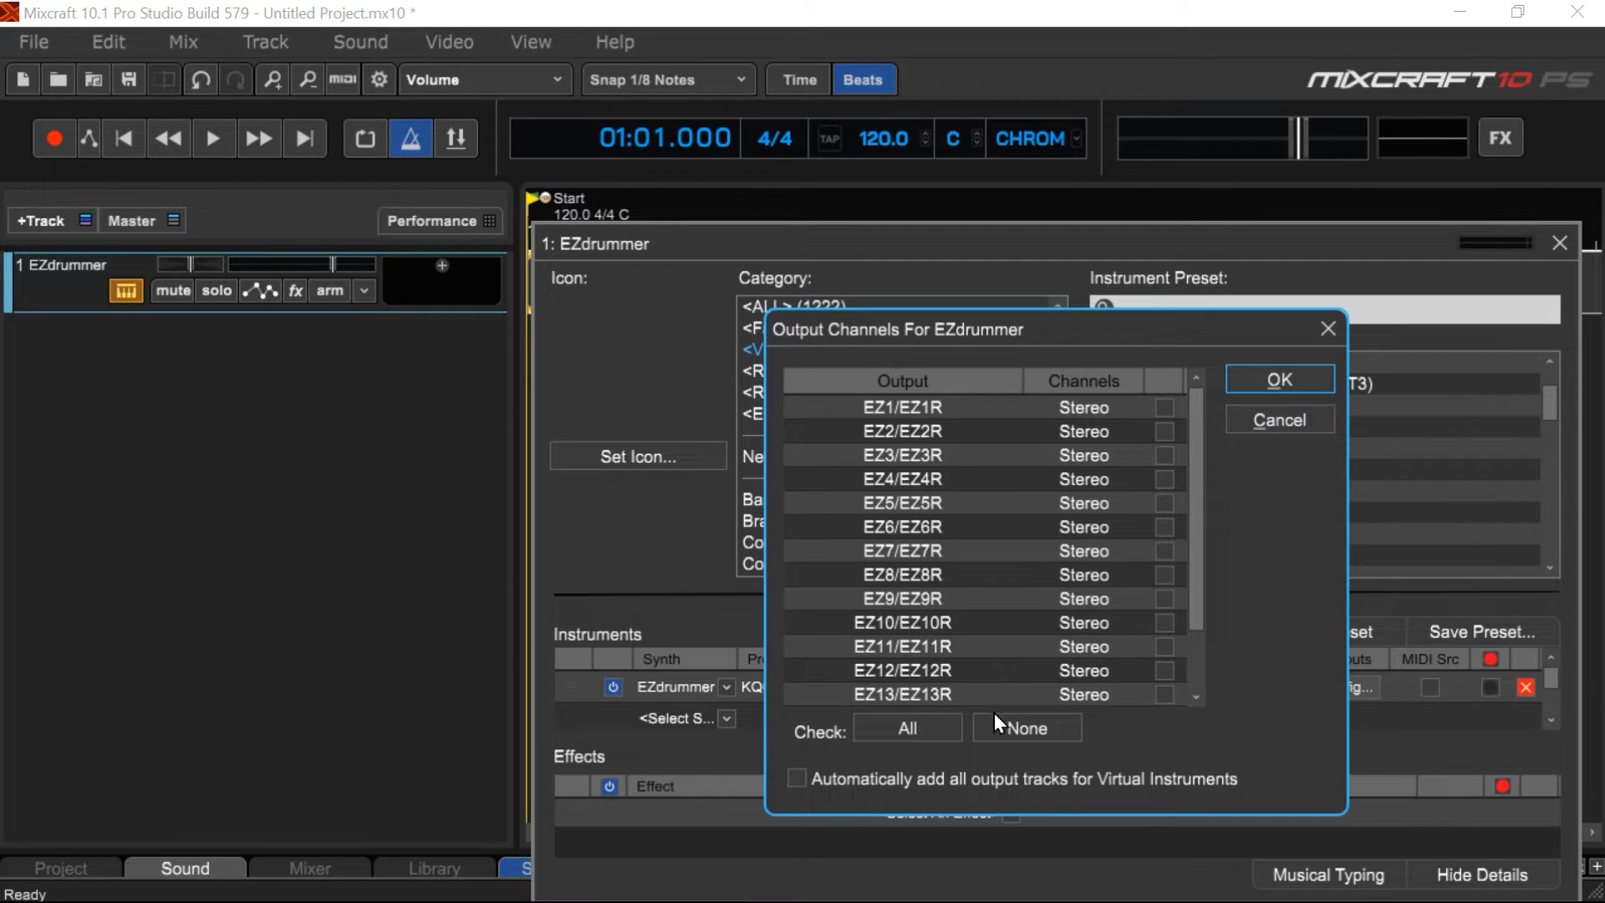
pyautogui.click(1030, 725)
pyautogui.click(1329, 329)
pyautogui.click(1562, 244)
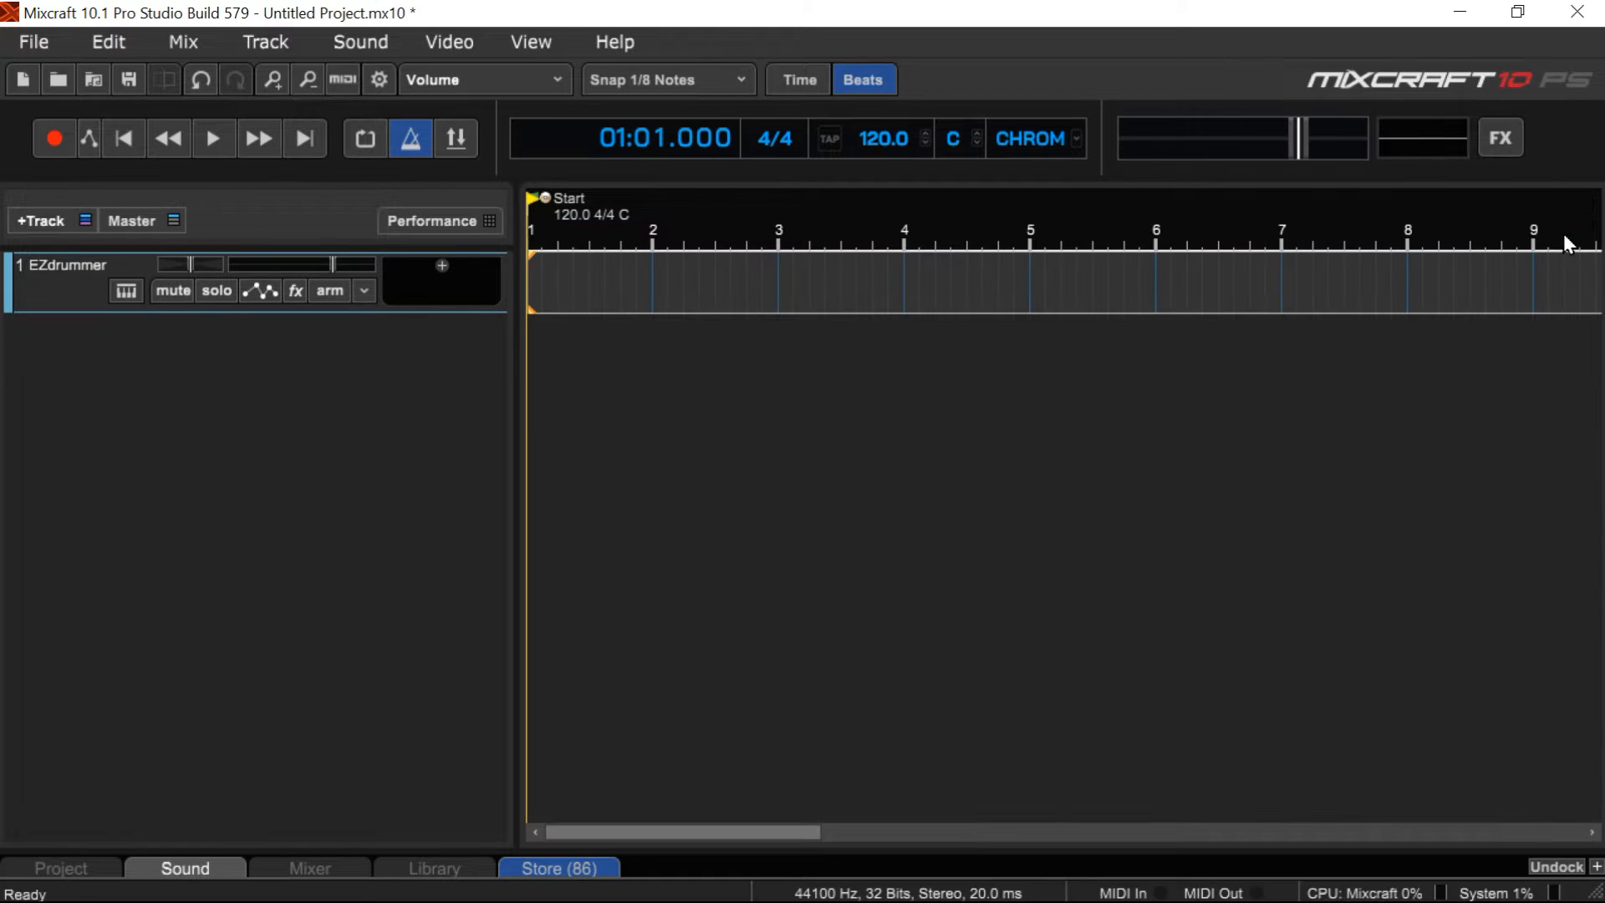
# Examine the channel strips in EZdrummer's internal mixer
pyautogui.click(124, 290)
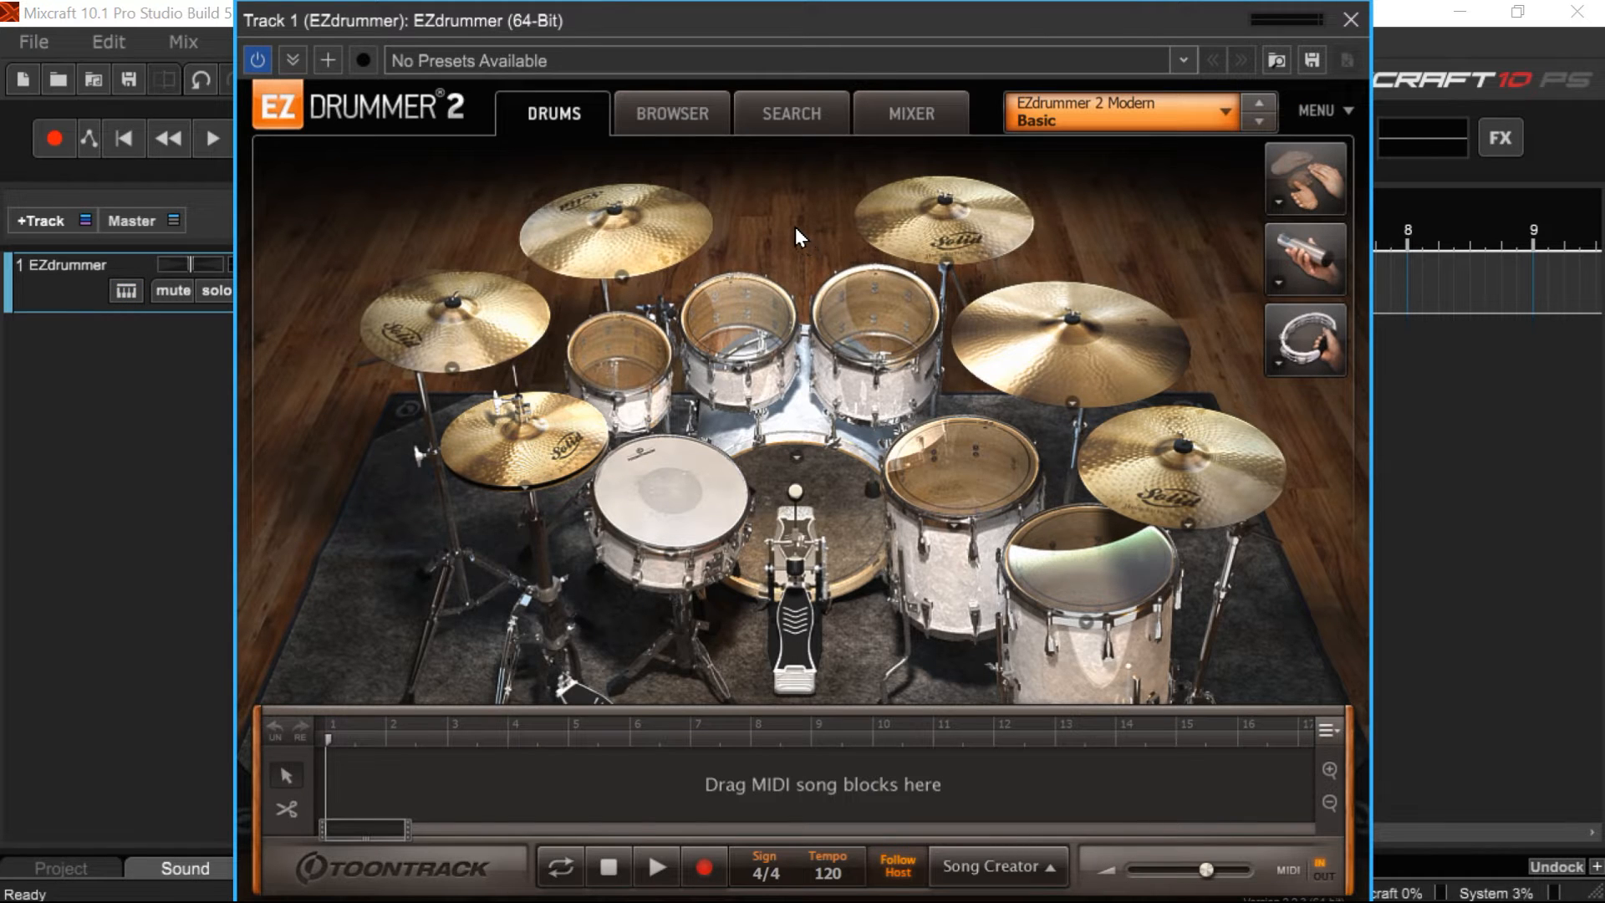
pyautogui.click(900, 105)
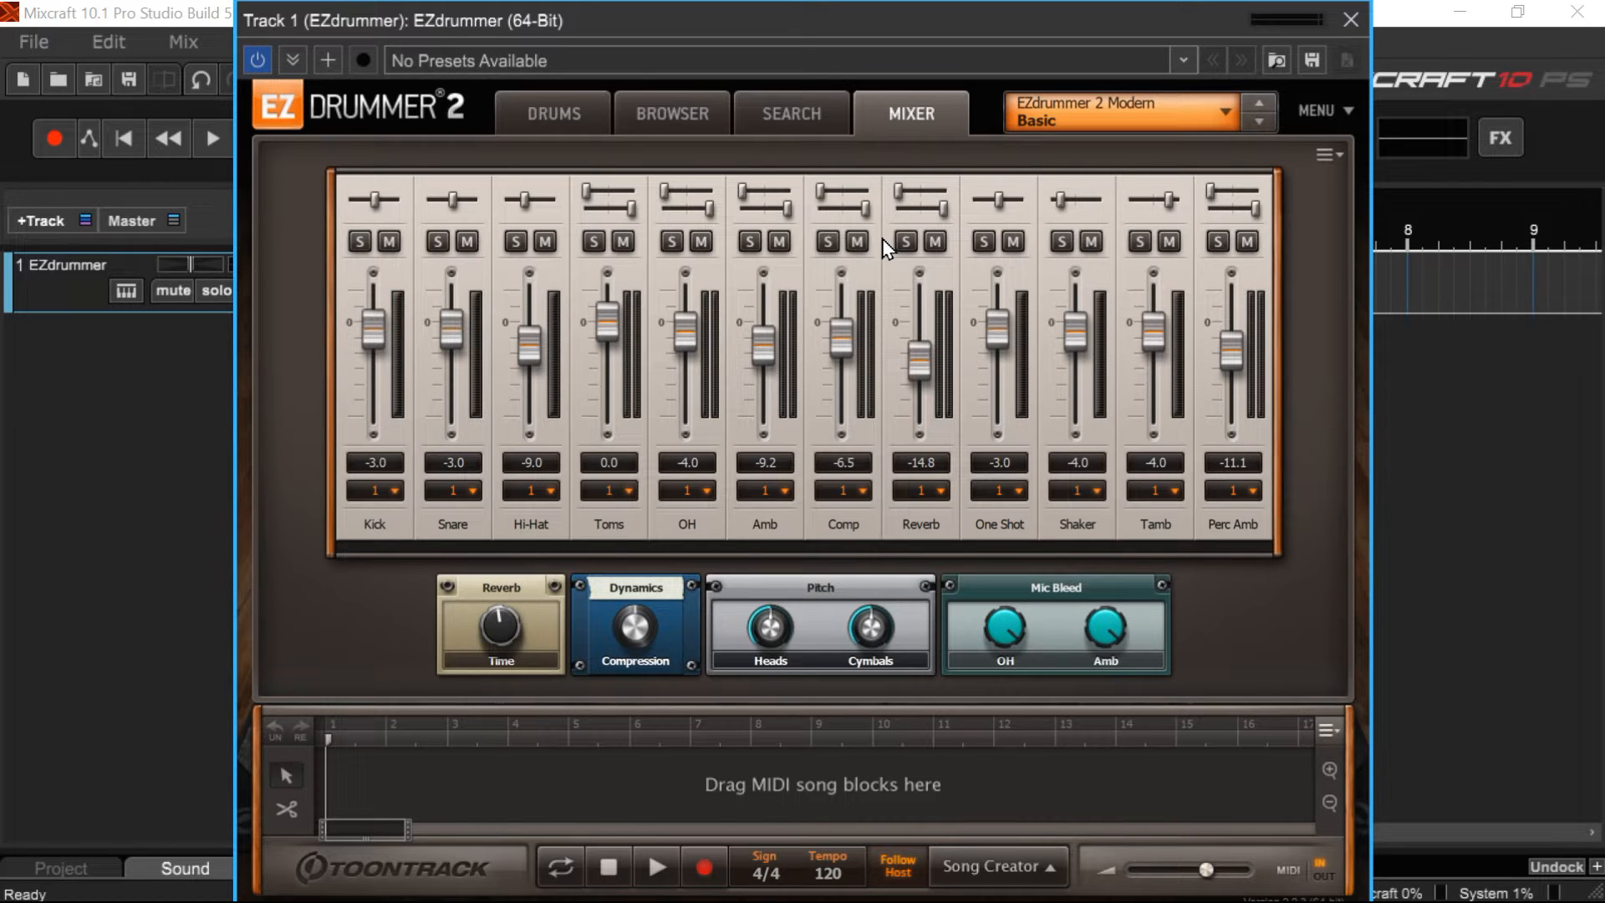
pyautogui.click(1351, 20)
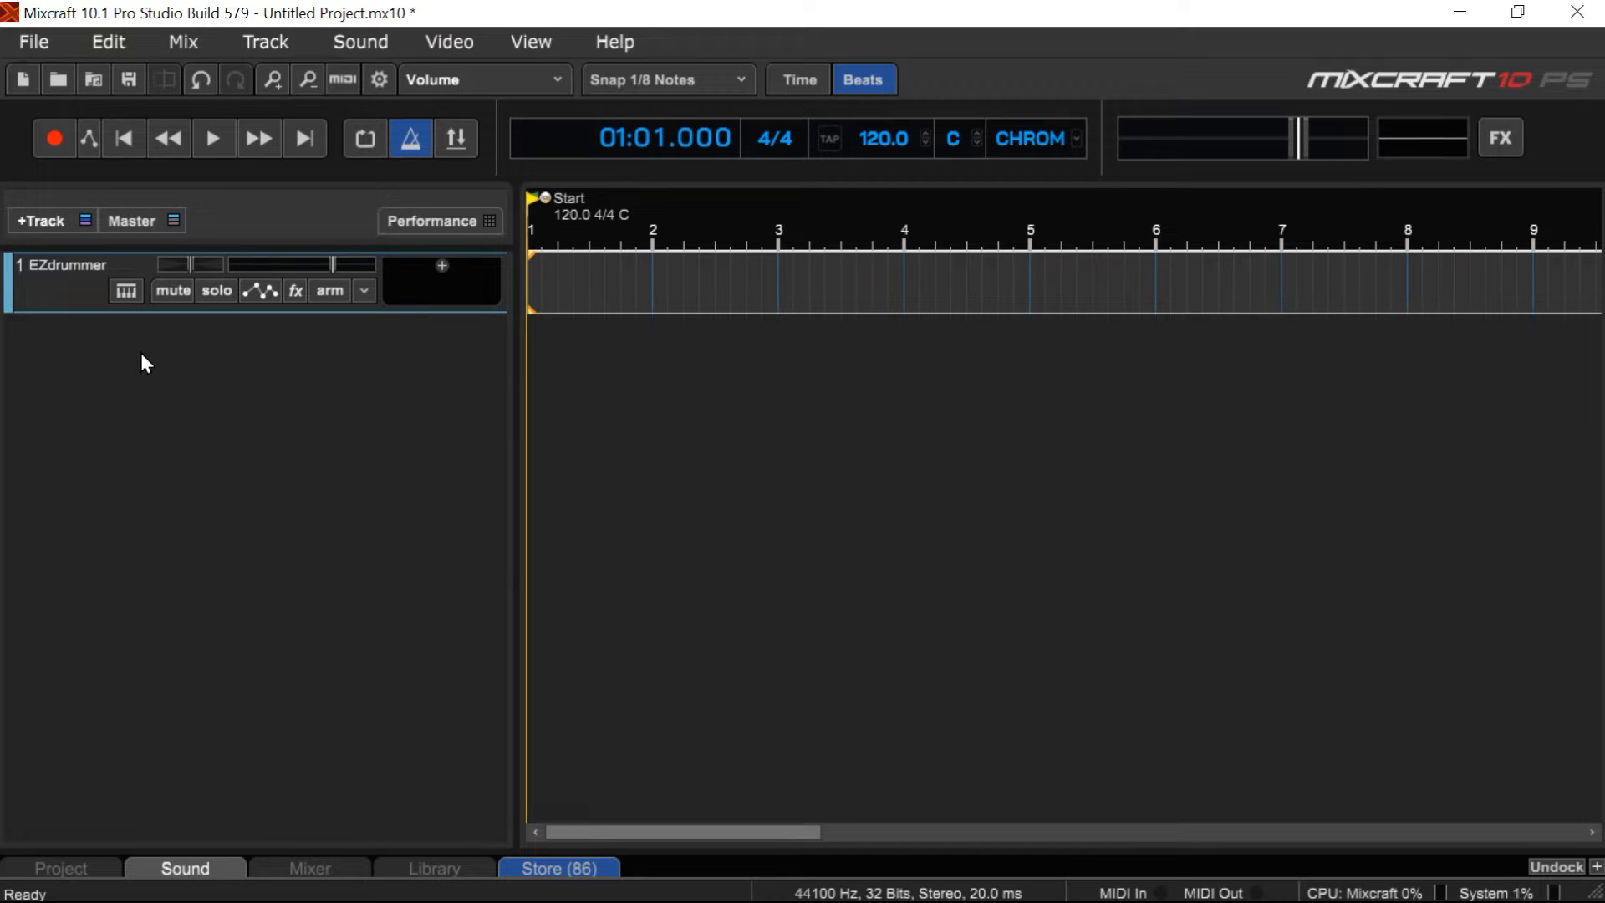
# Add an audio track below the EZdrummer track
pyautogui.click(84, 220)
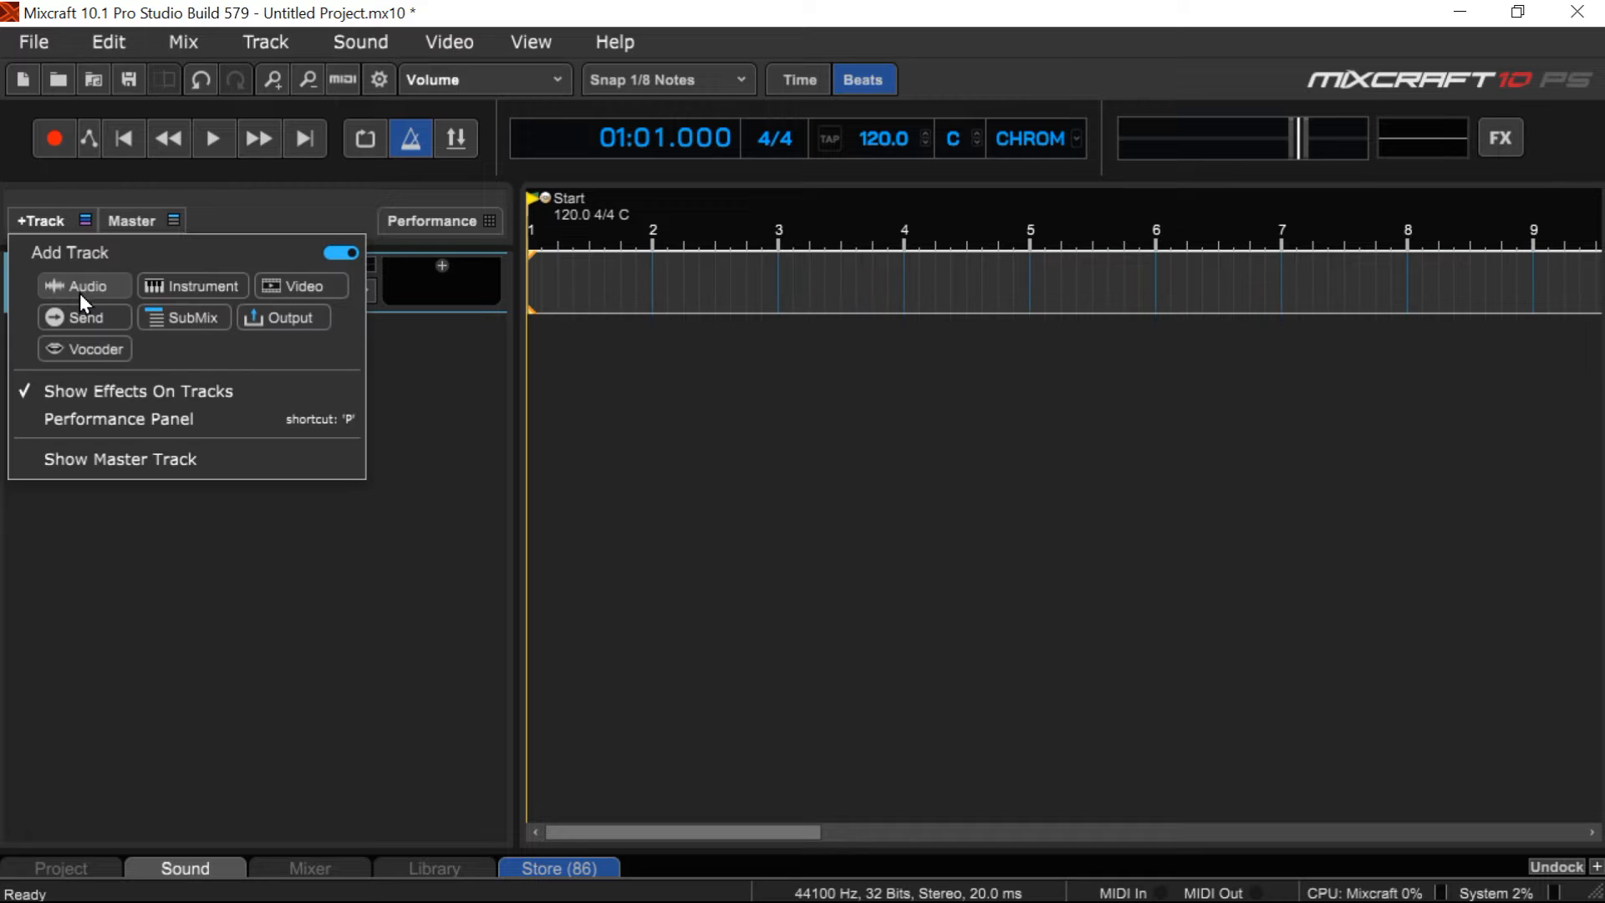
pyautogui.click(81, 288)
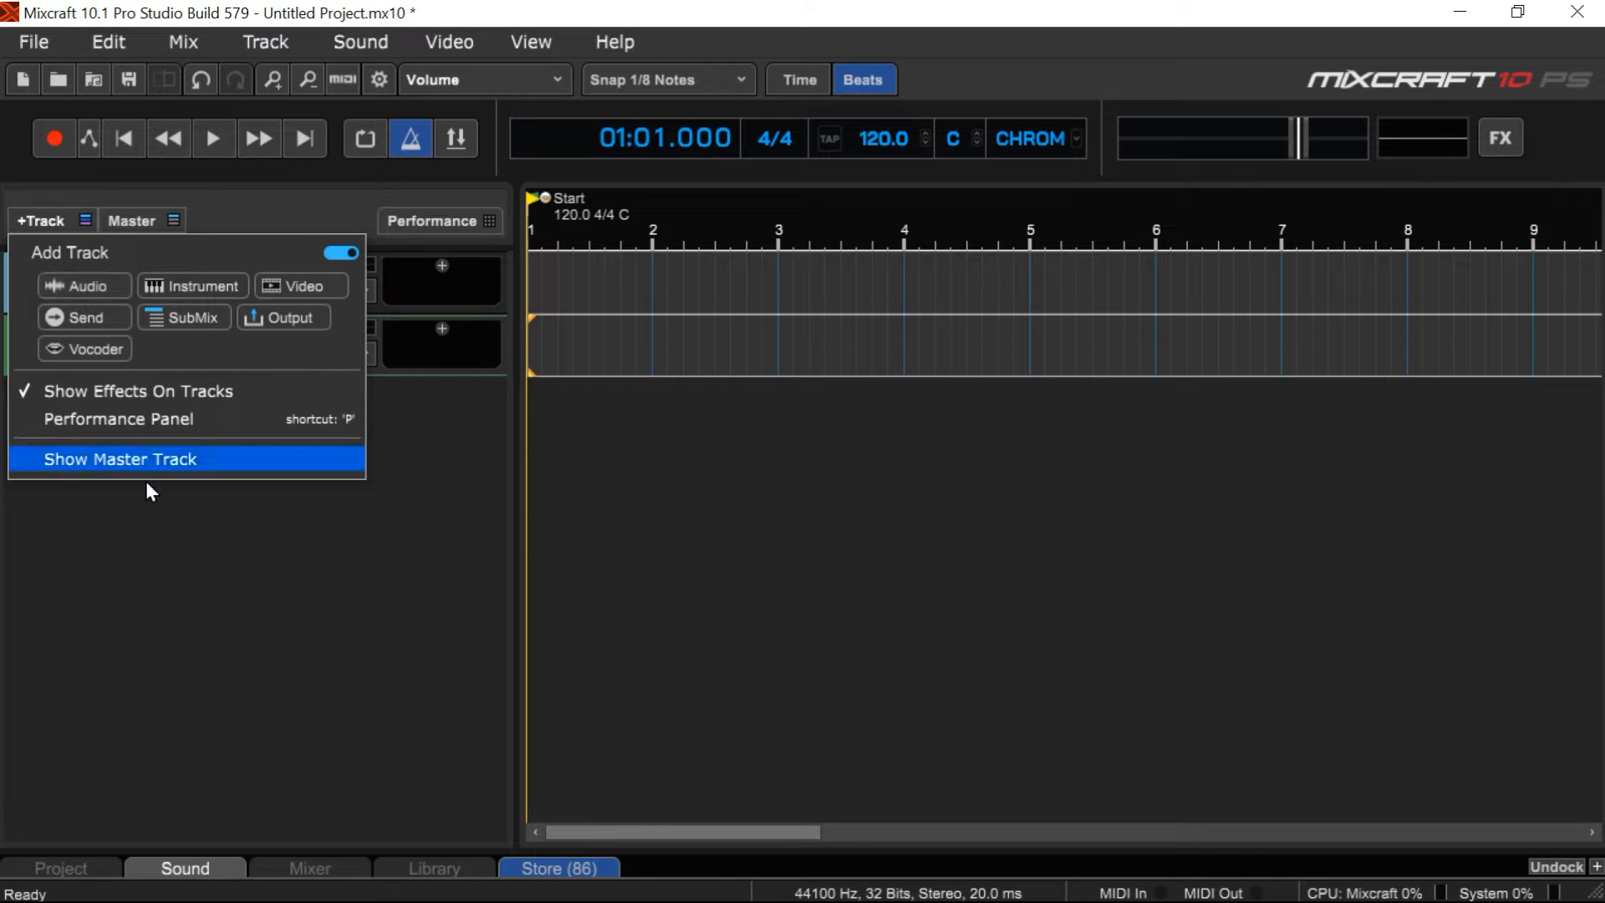
pyautogui.click(146, 549)
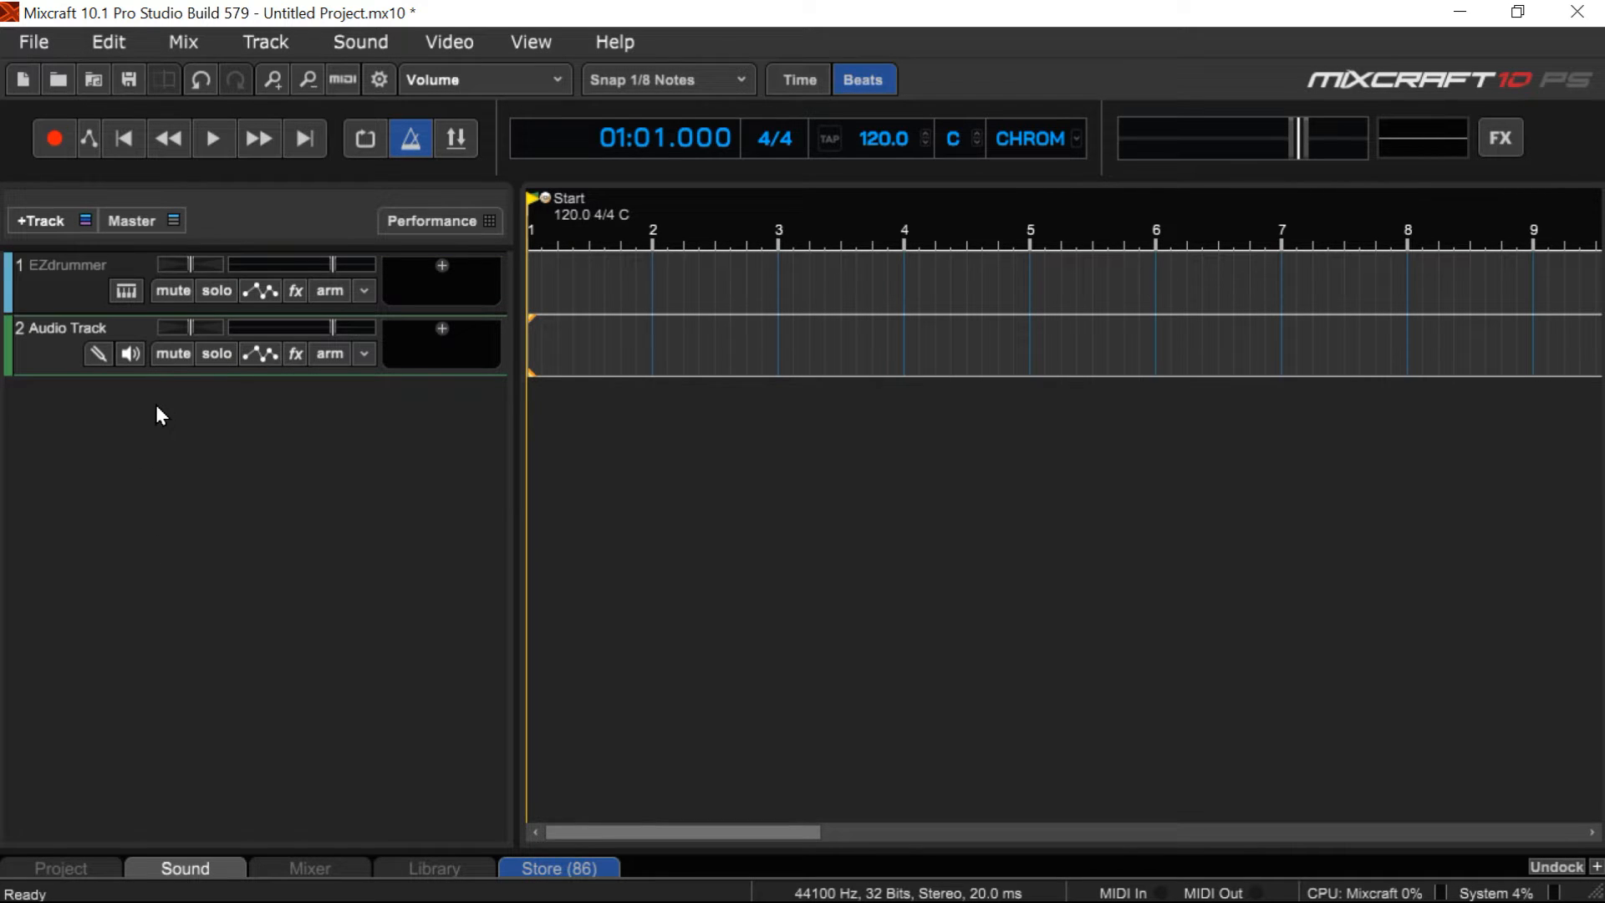
# Set the new audio track's recording input to Right (2) of Analogue 1 + 2, and leave the track disarmed
pyautogui.click(364, 351)
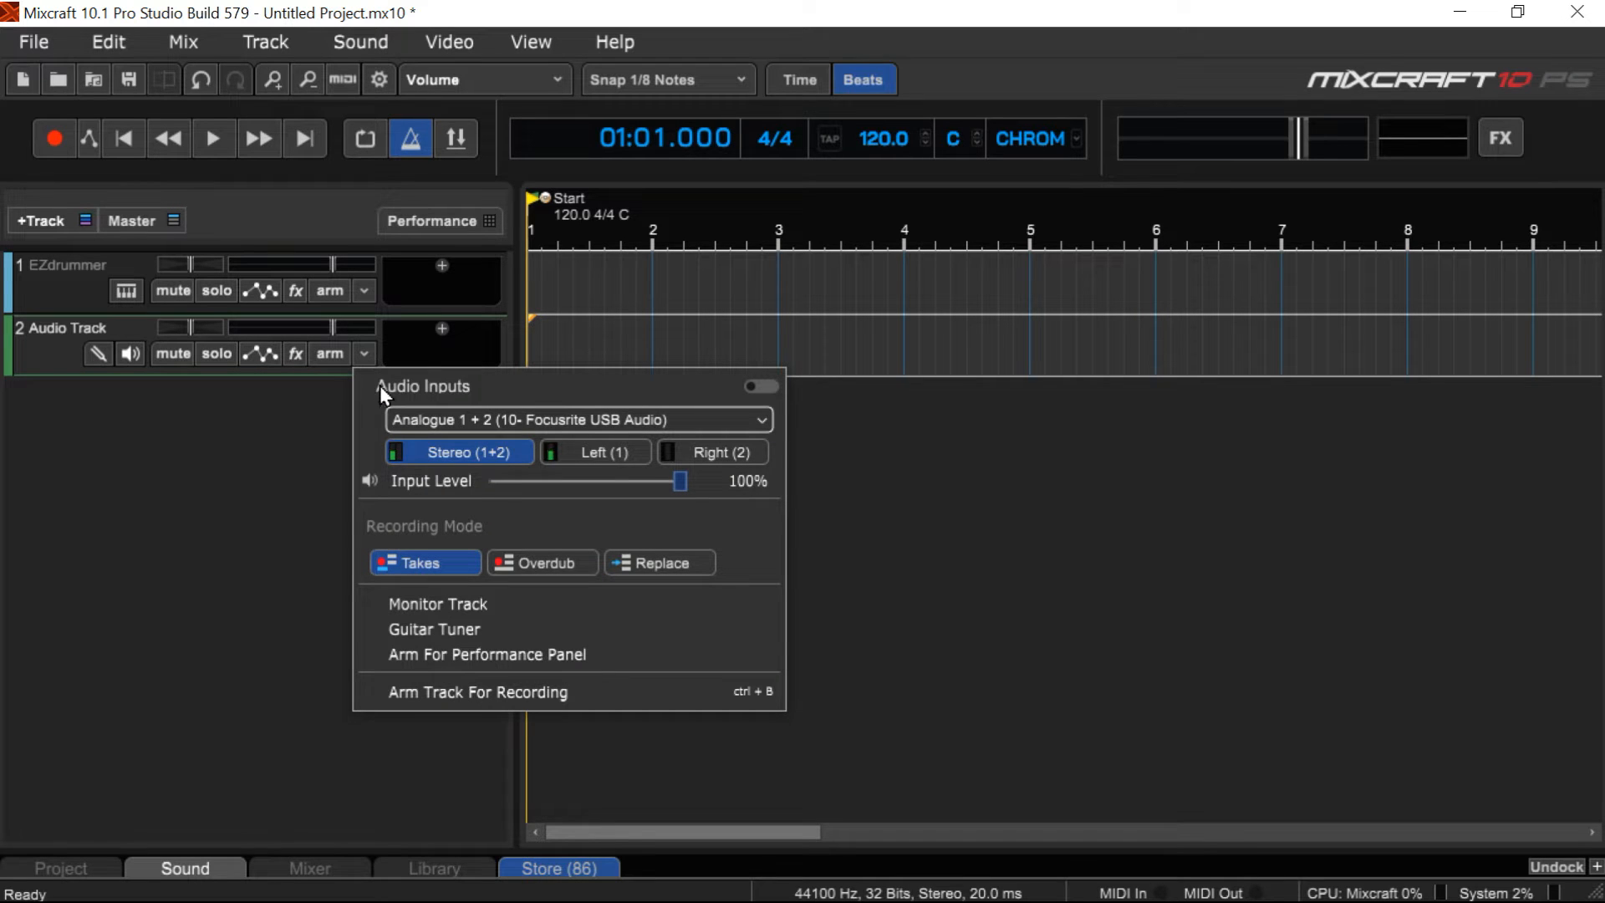
pyautogui.click(720, 451)
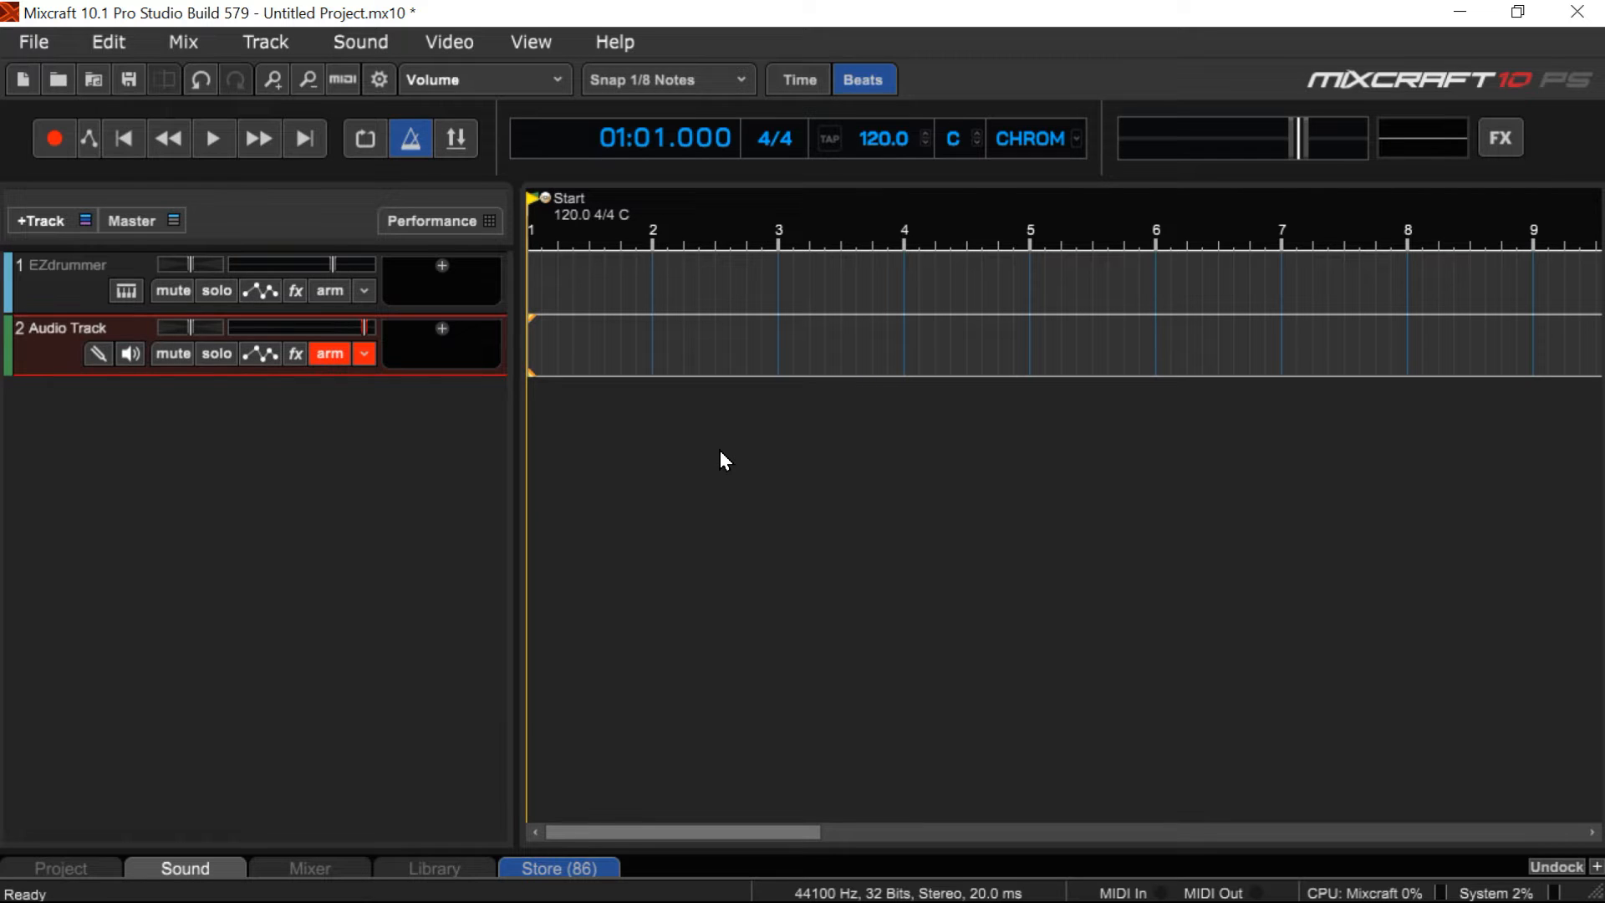
pyautogui.click(328, 355)
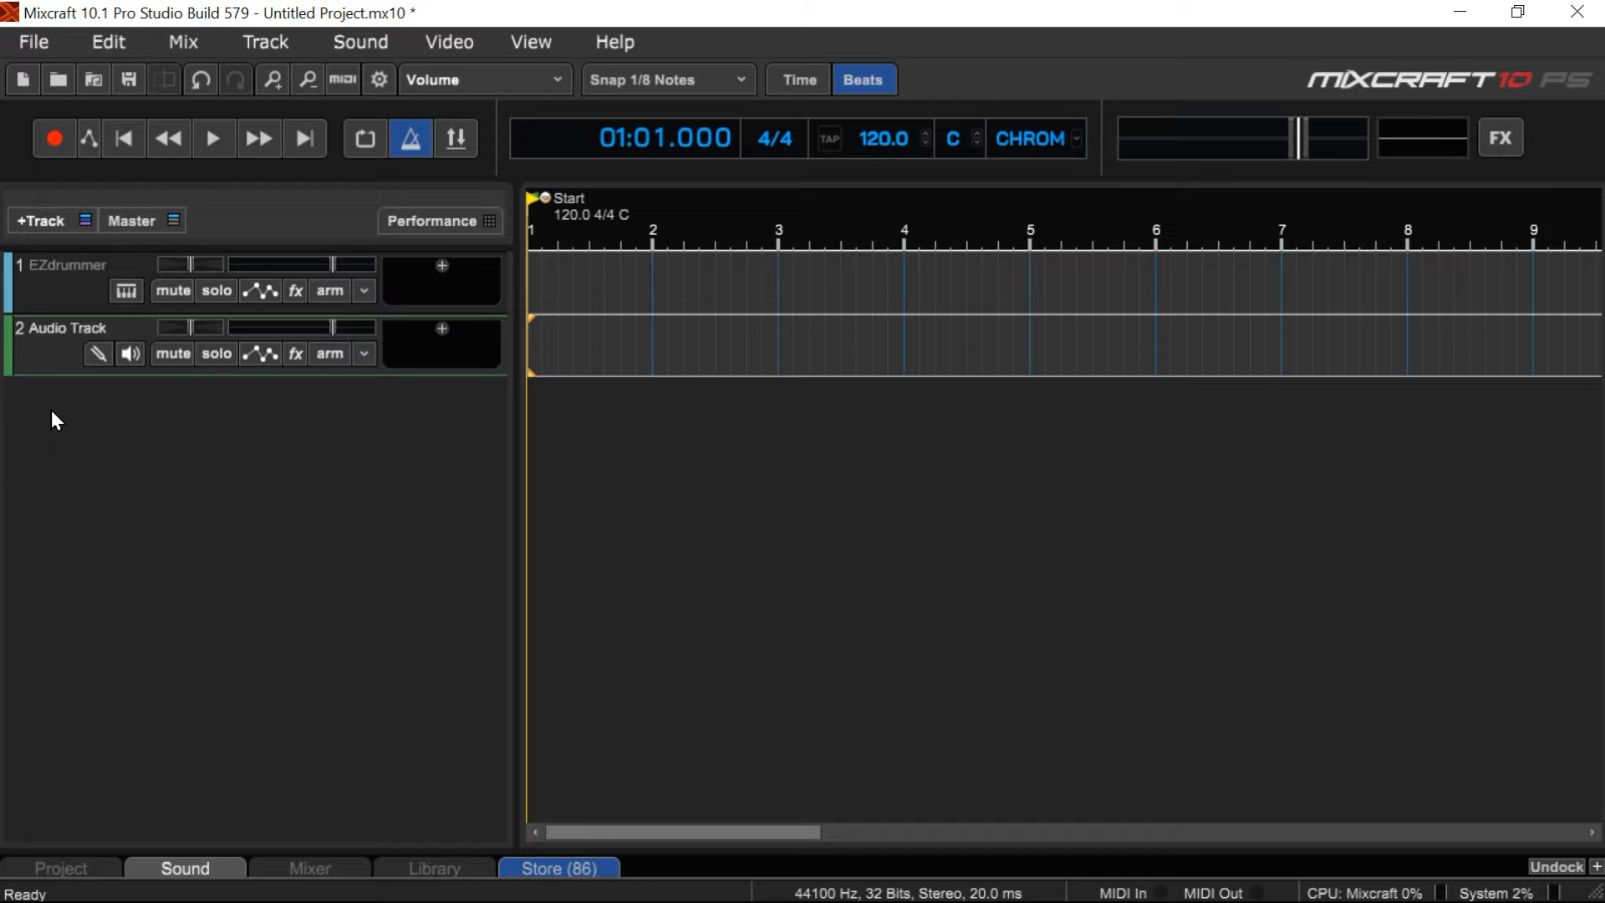
# Add four more audio tracks to the project, making tracks 3 to 6
pyautogui.click(34, 224)
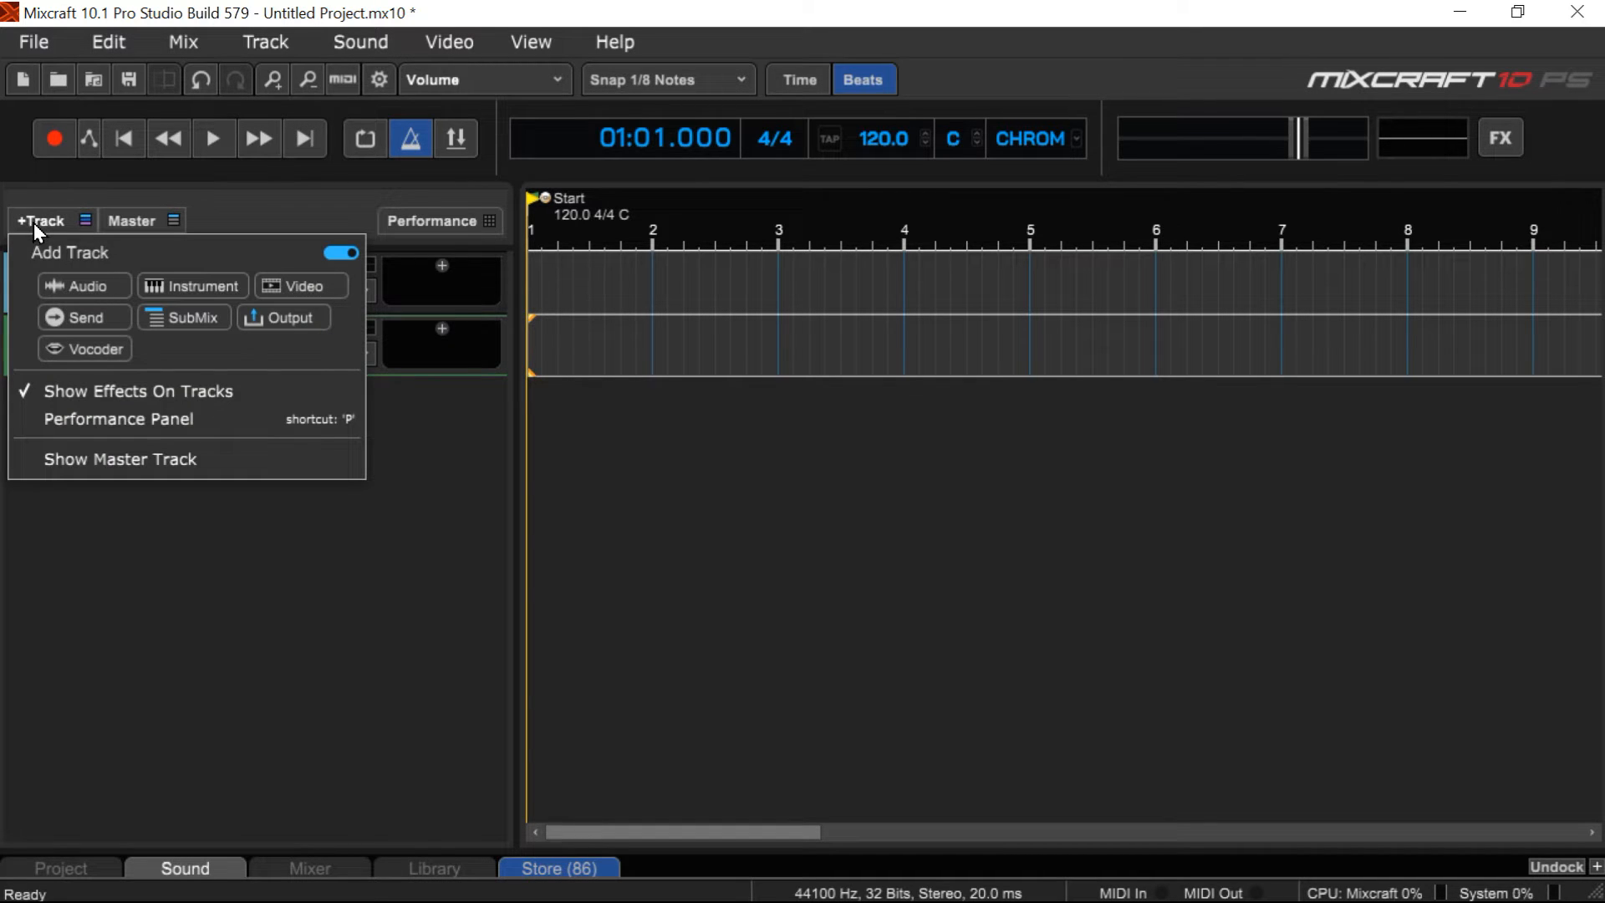
pyautogui.click(78, 287)
pyautogui.click(78, 287)
pyautogui.click(77, 288)
pyautogui.click(78, 288)
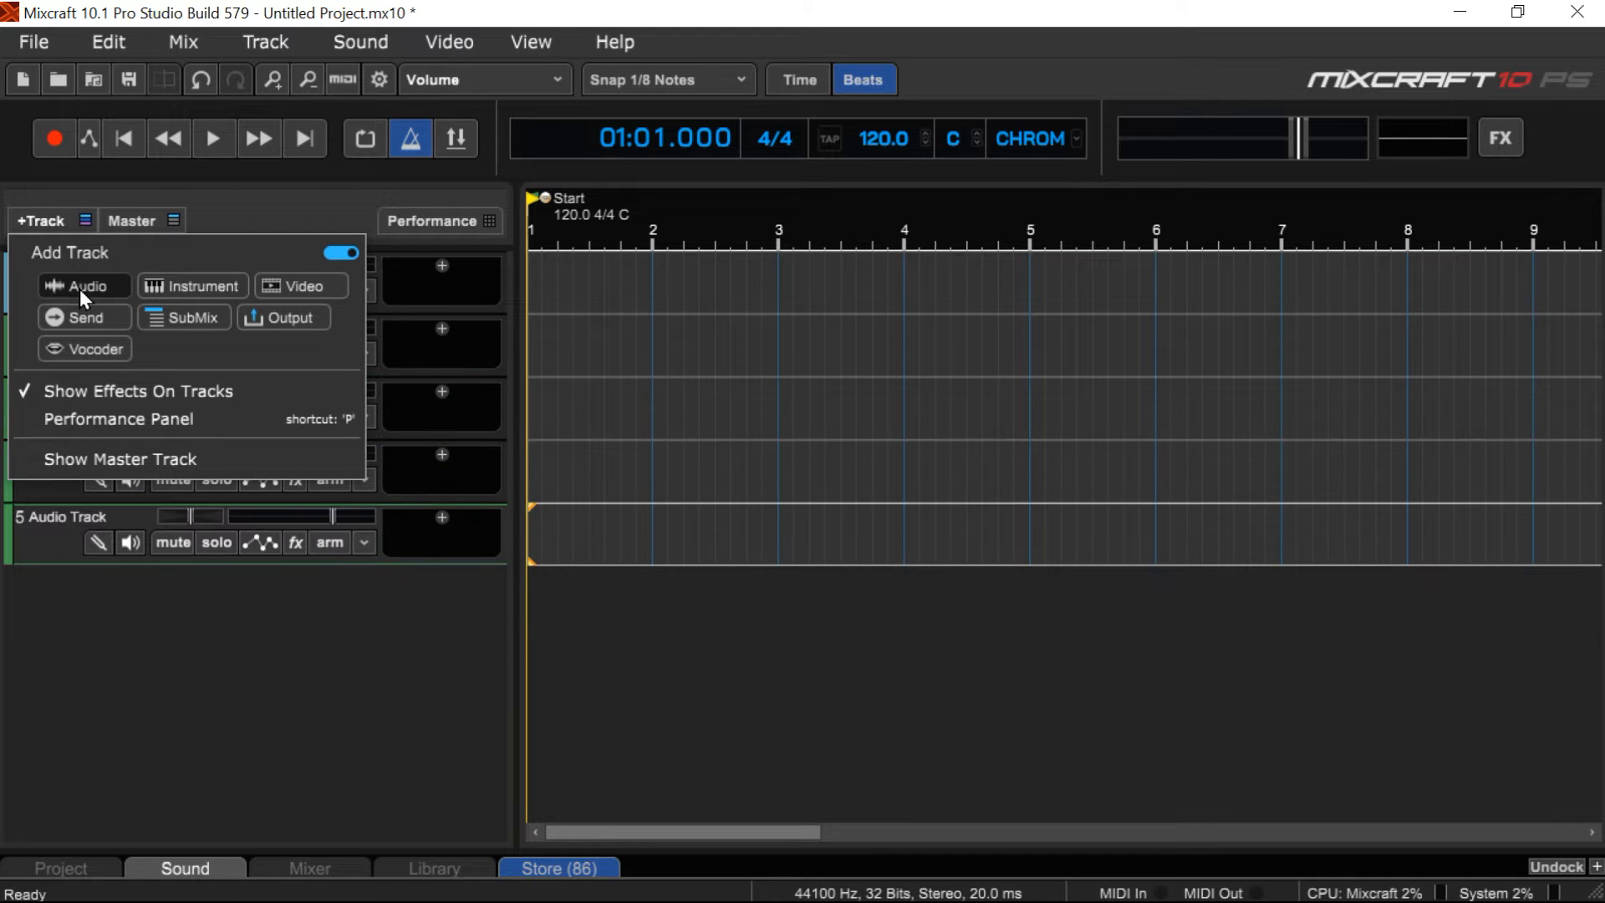
pyautogui.click(192, 704)
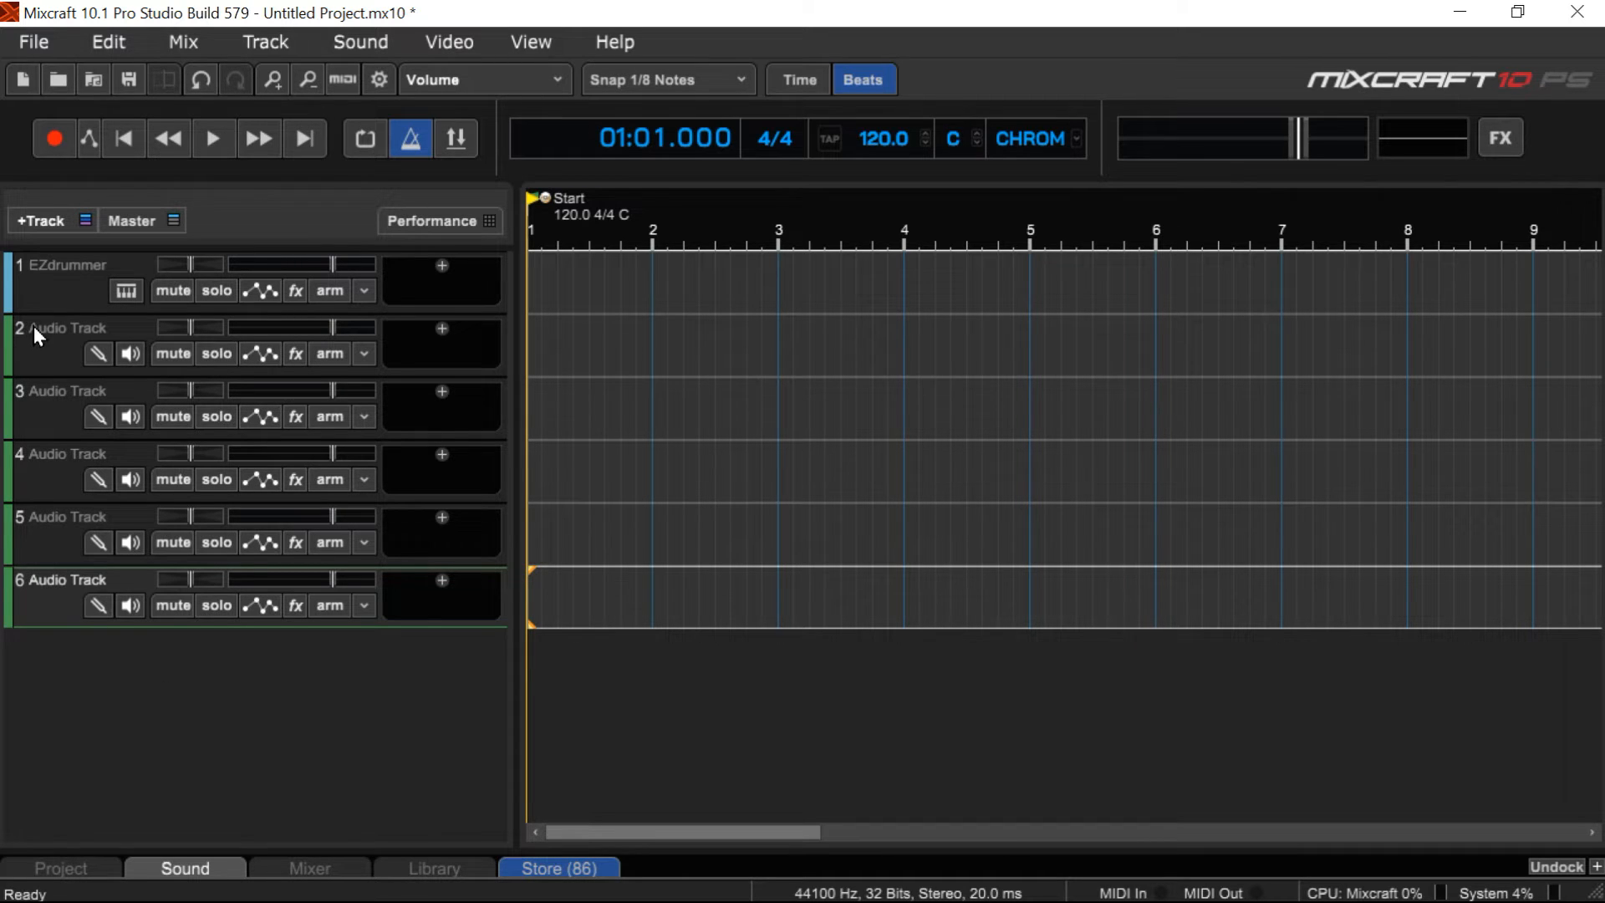
# Rename the EZdrummer track as DRUMS and set its color to medium green
pyautogui.click(59, 262)
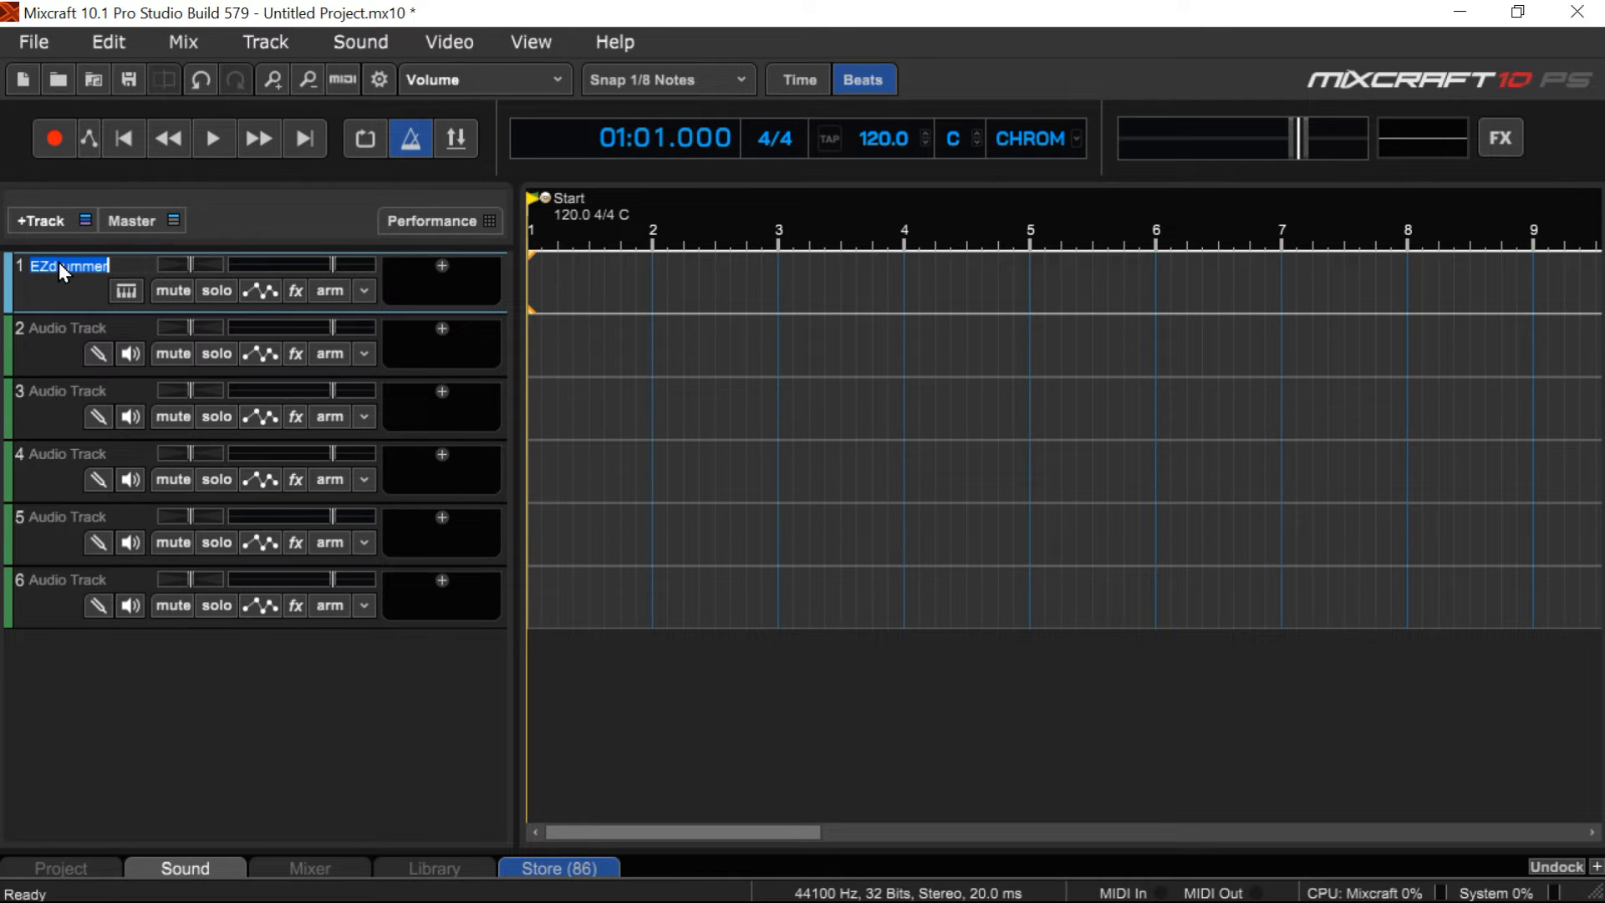
pyautogui.write('DRUMS')
pyautogui.press('Return')
pyautogui.rightClick(89, 291)
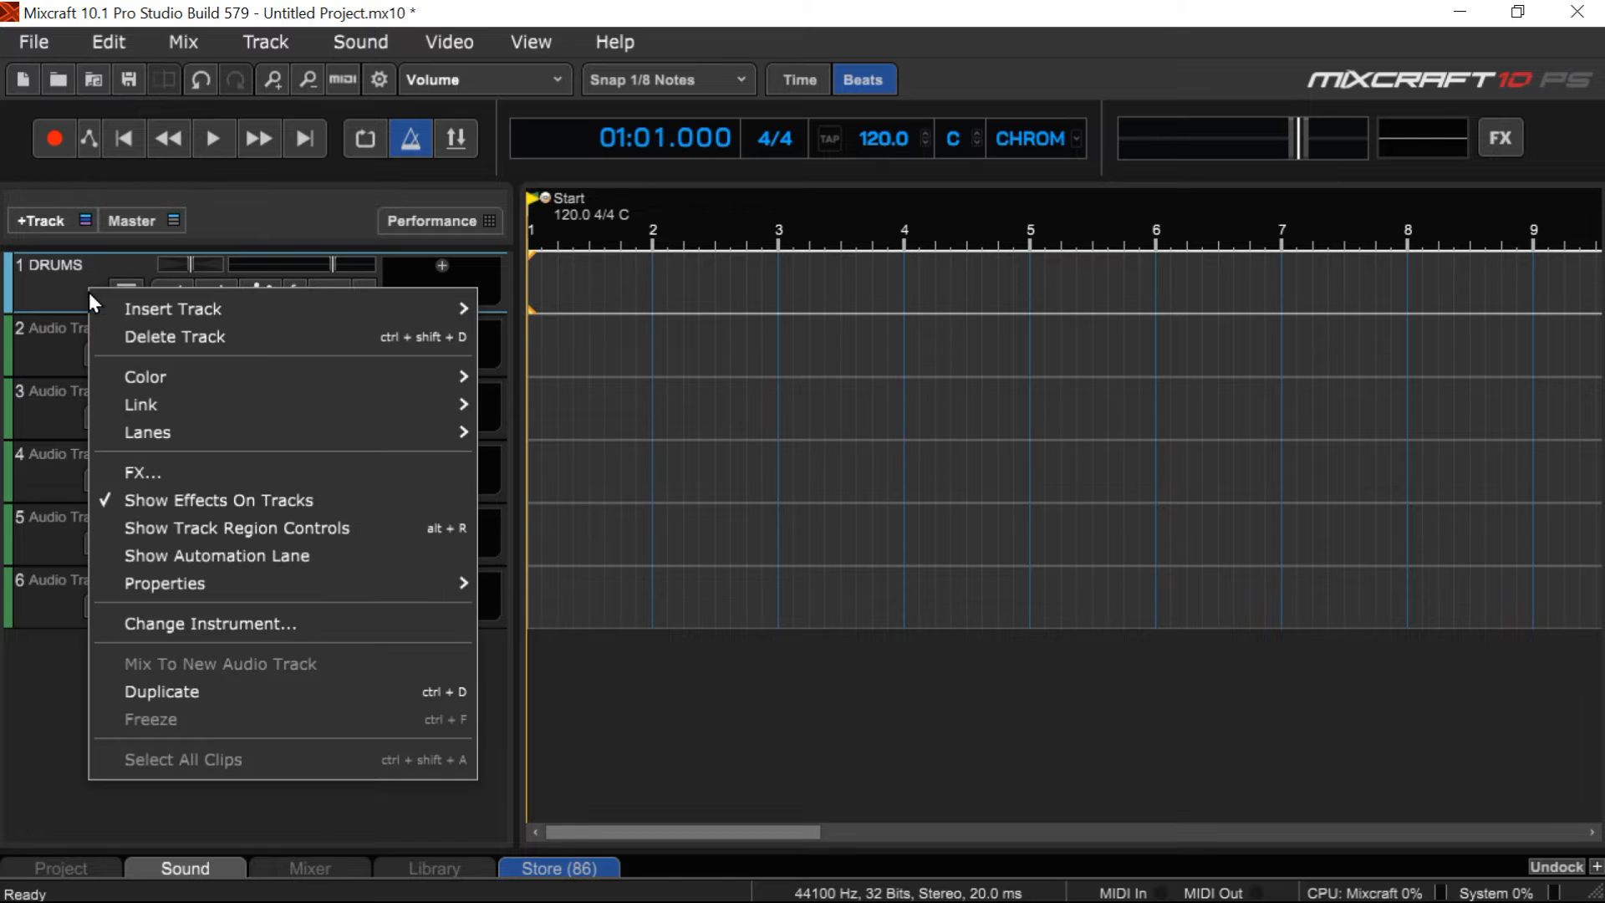
pyautogui.moveTo(243, 315)
pyautogui.moveTo(269, 380)
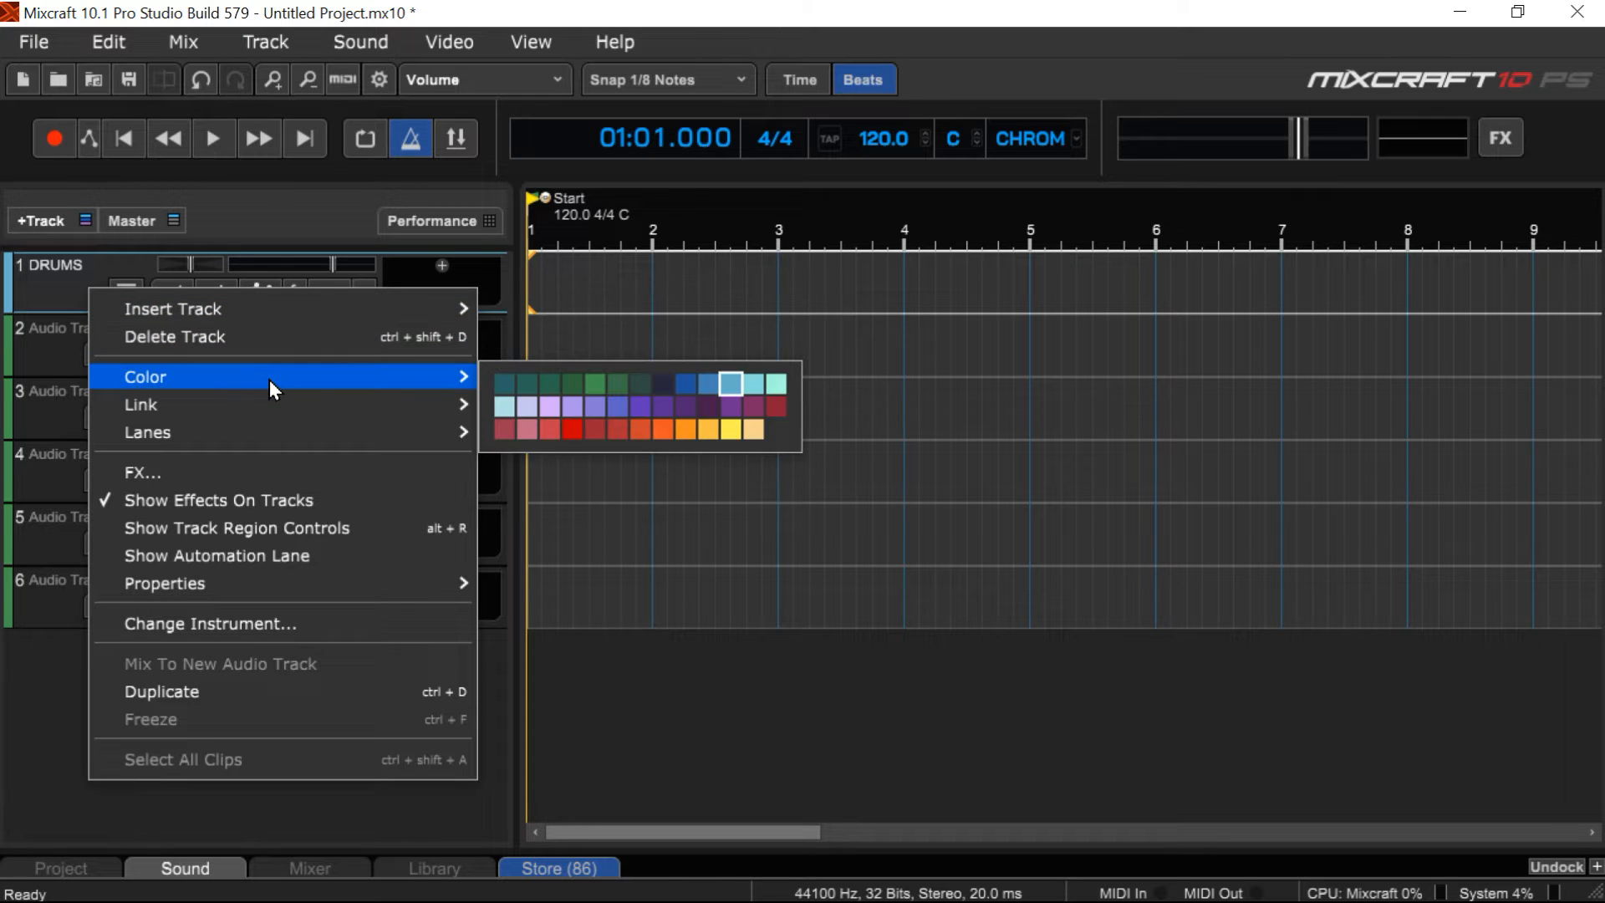
pyautogui.click(598, 389)
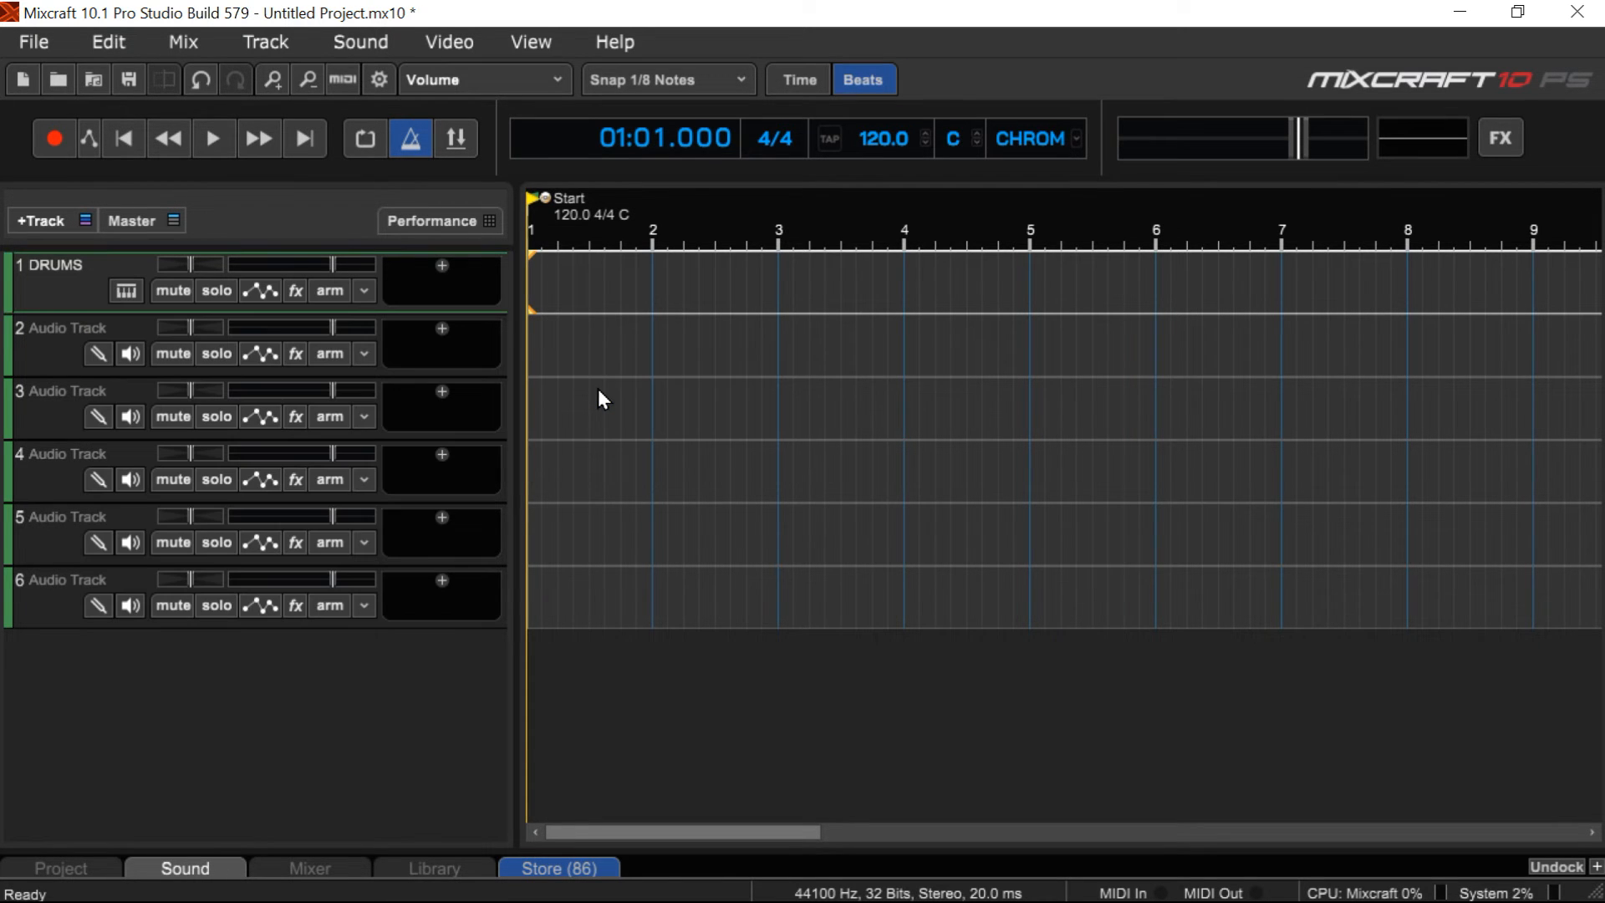
# Rename track 2 as BASS and set its color to light cyan
pyautogui.click(72, 329)
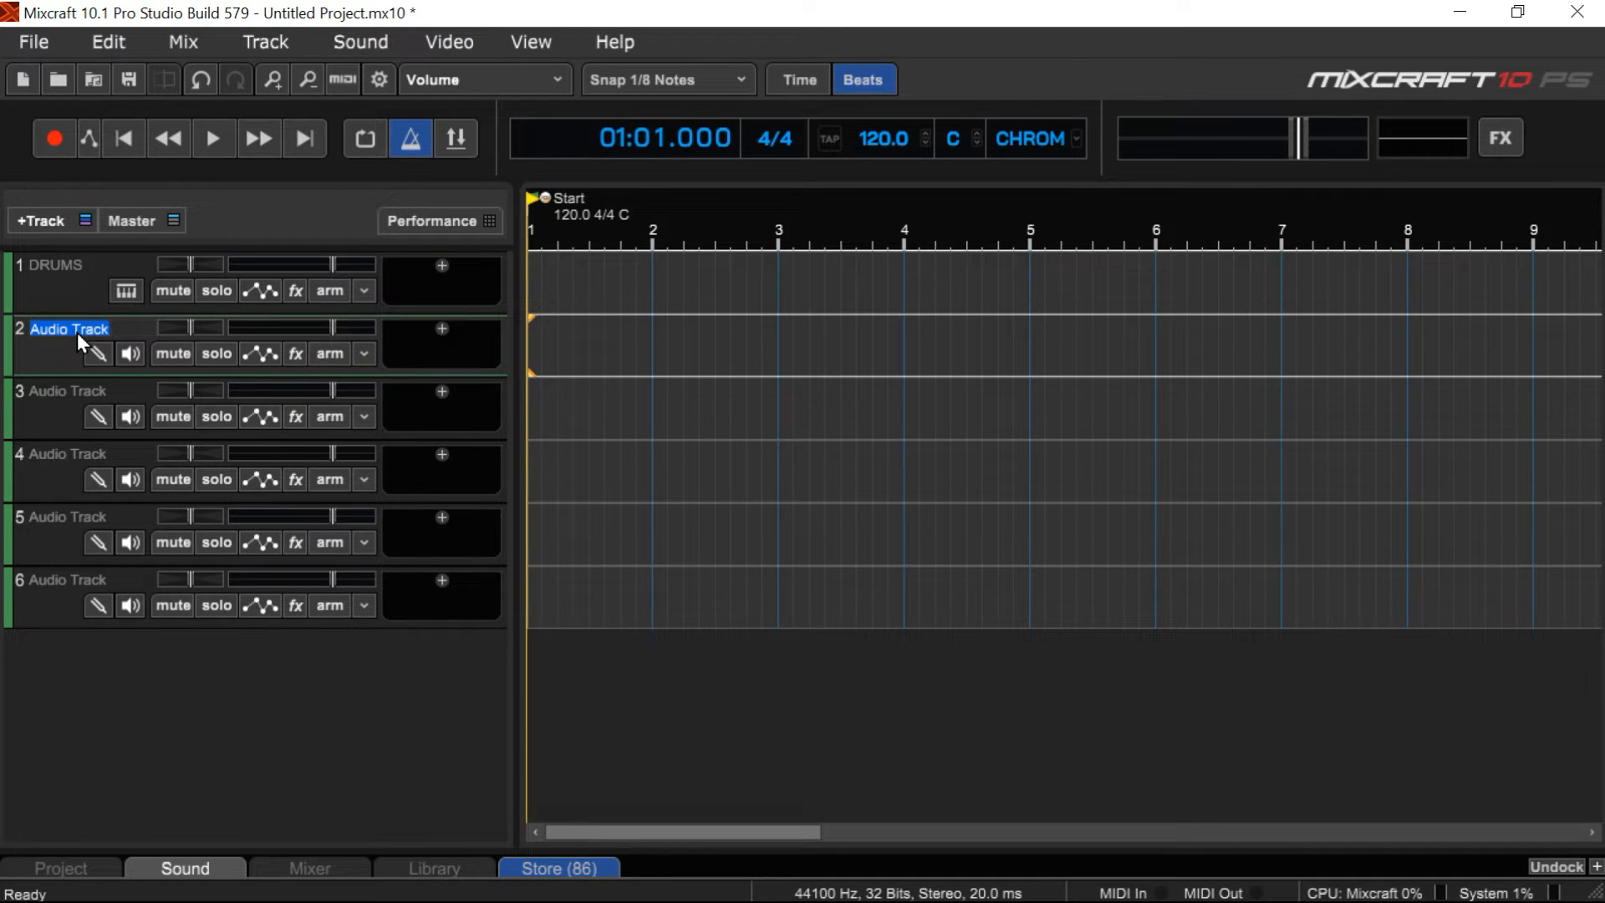
pyautogui.write('S')
pyautogui.press('Return')
pyautogui.rightClick(82, 353)
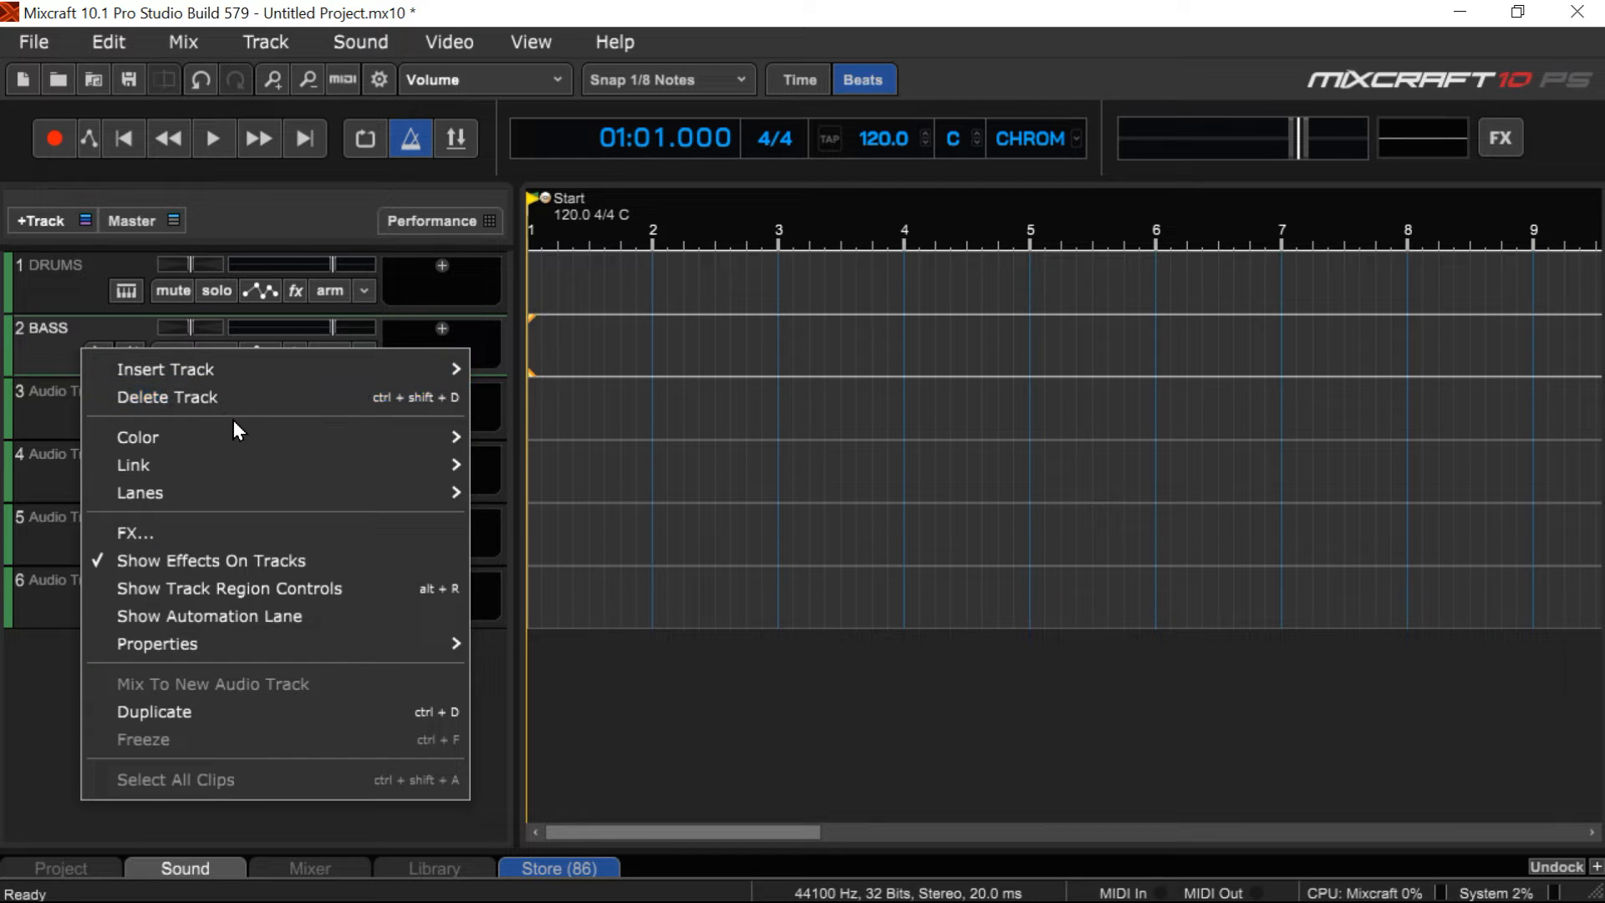
pyautogui.moveTo(253, 443)
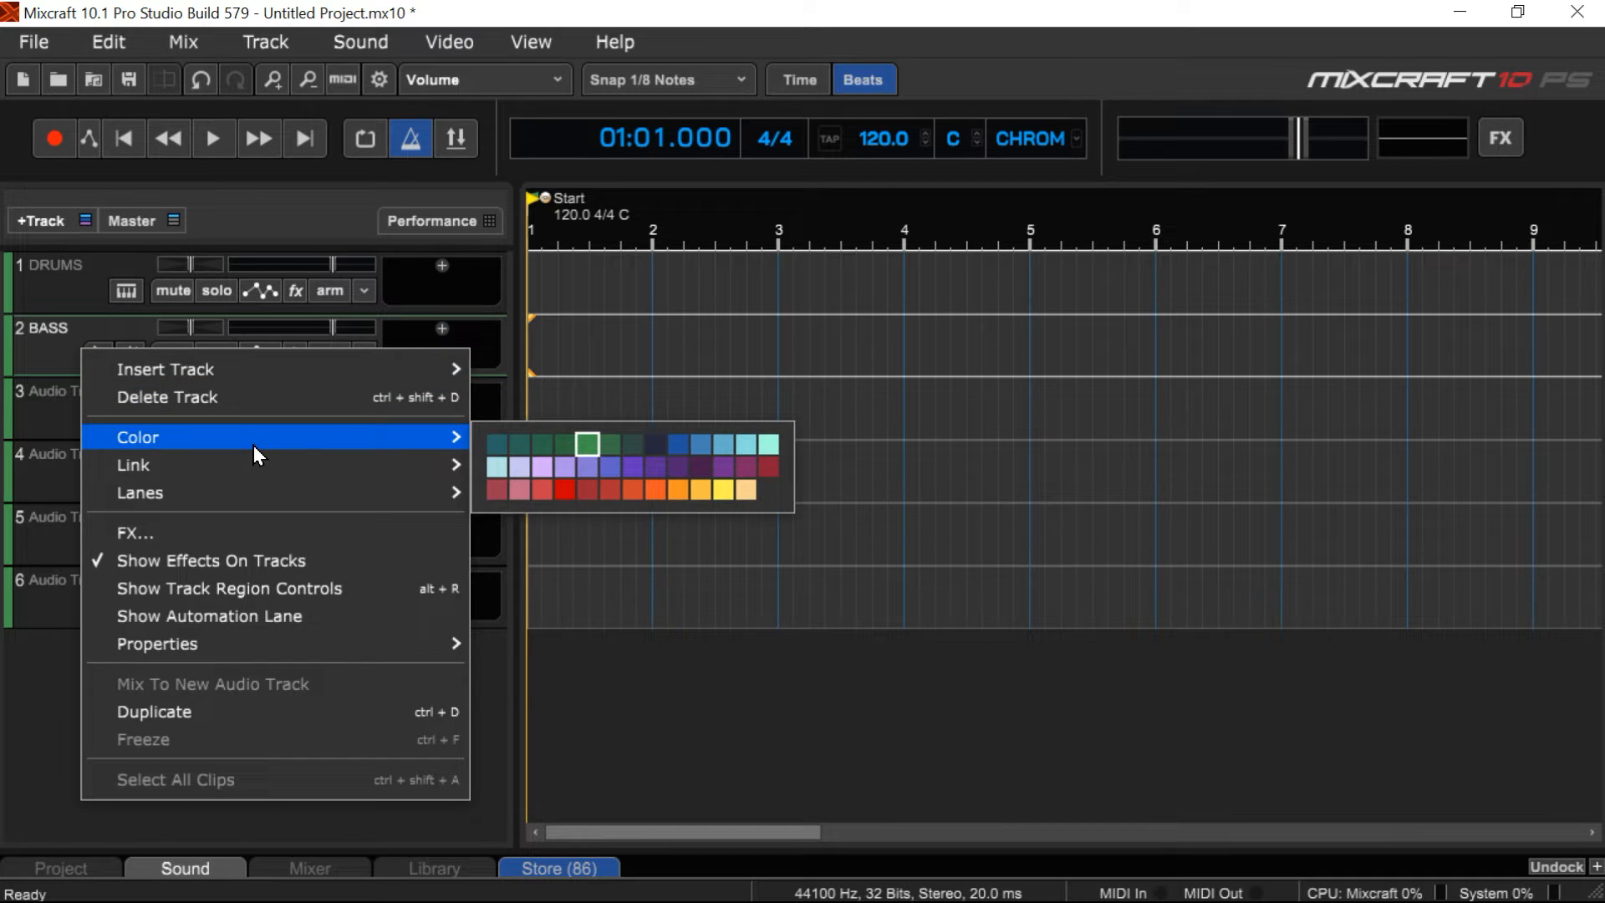
pyautogui.click(747, 452)
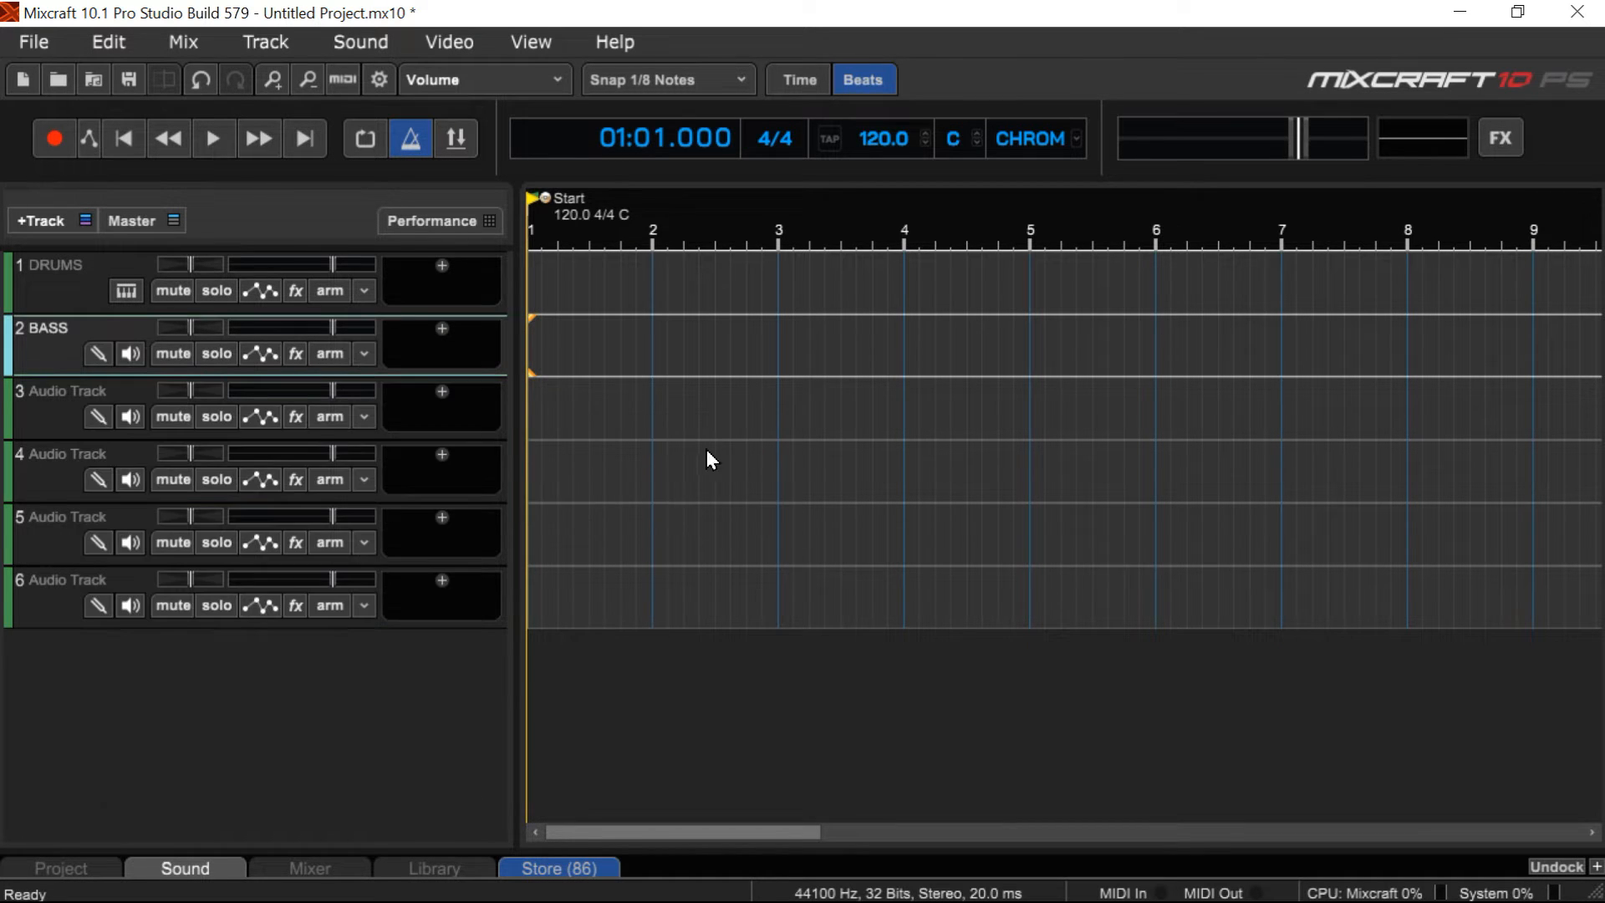
# Set the color of audio tracks 3 to 6 together to bright red
pyautogui.click(60, 414)
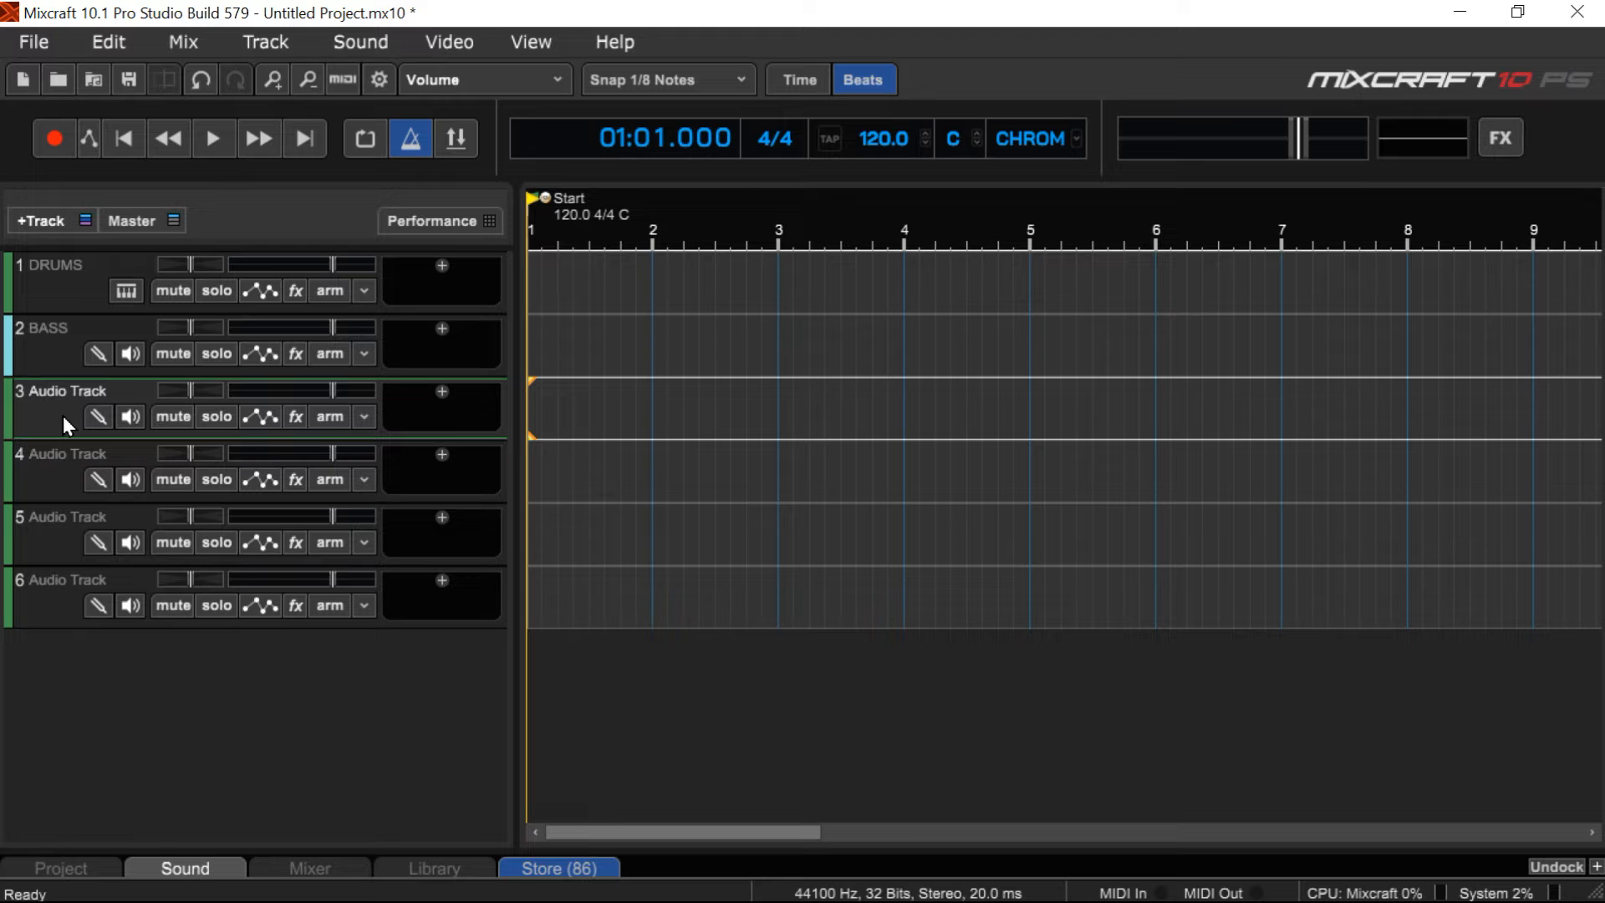
pyautogui.click(67, 602)
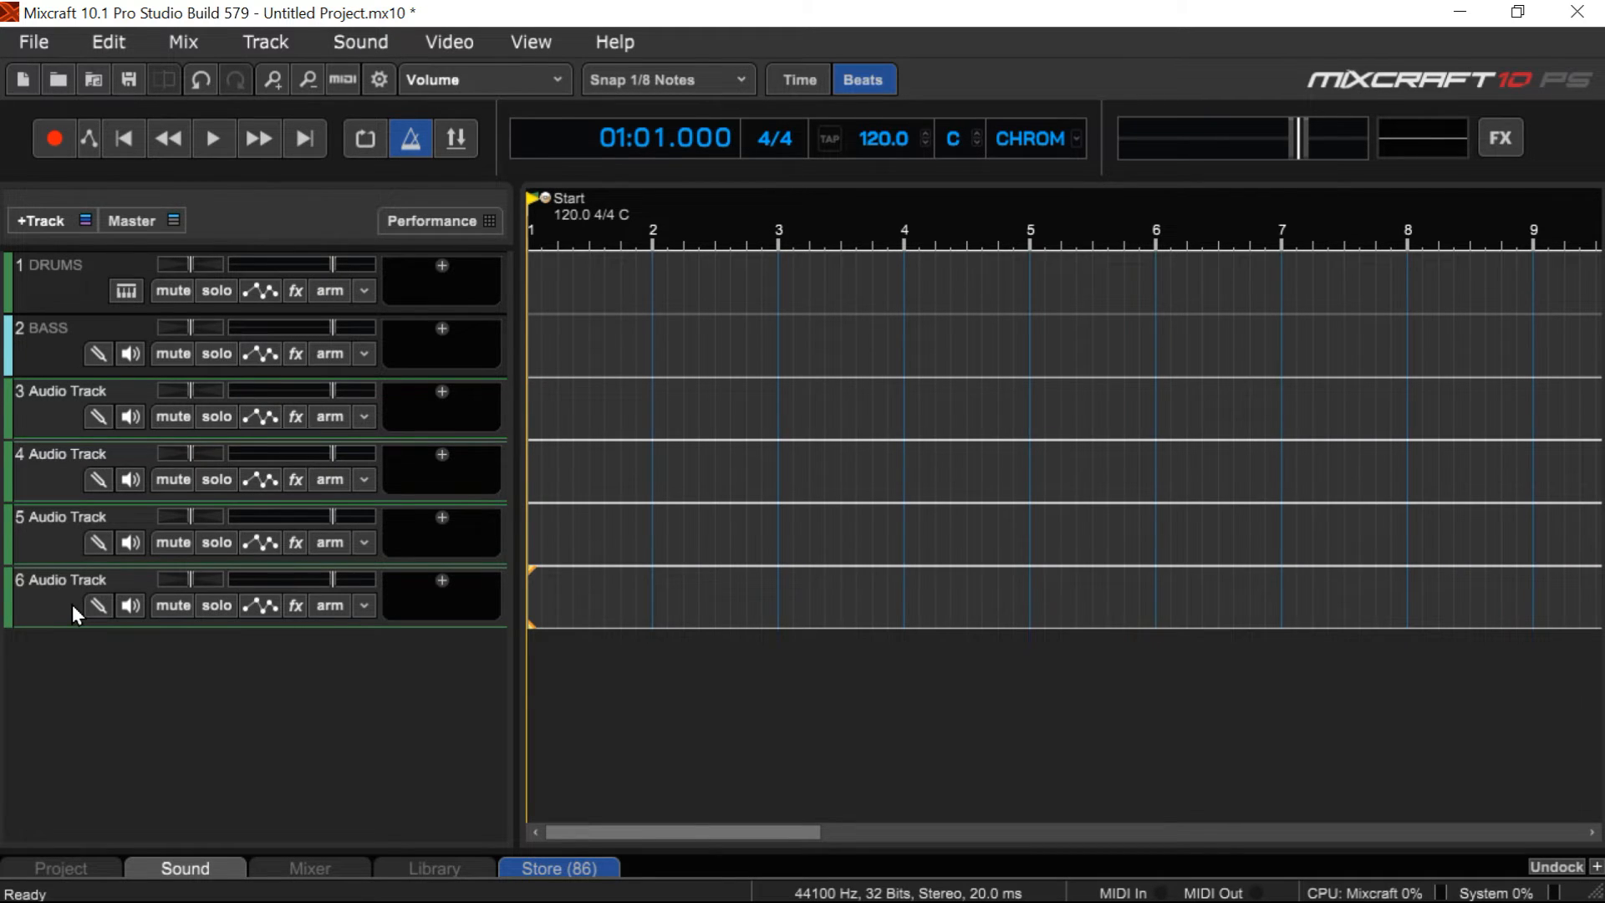
pyautogui.rightClick(72, 604)
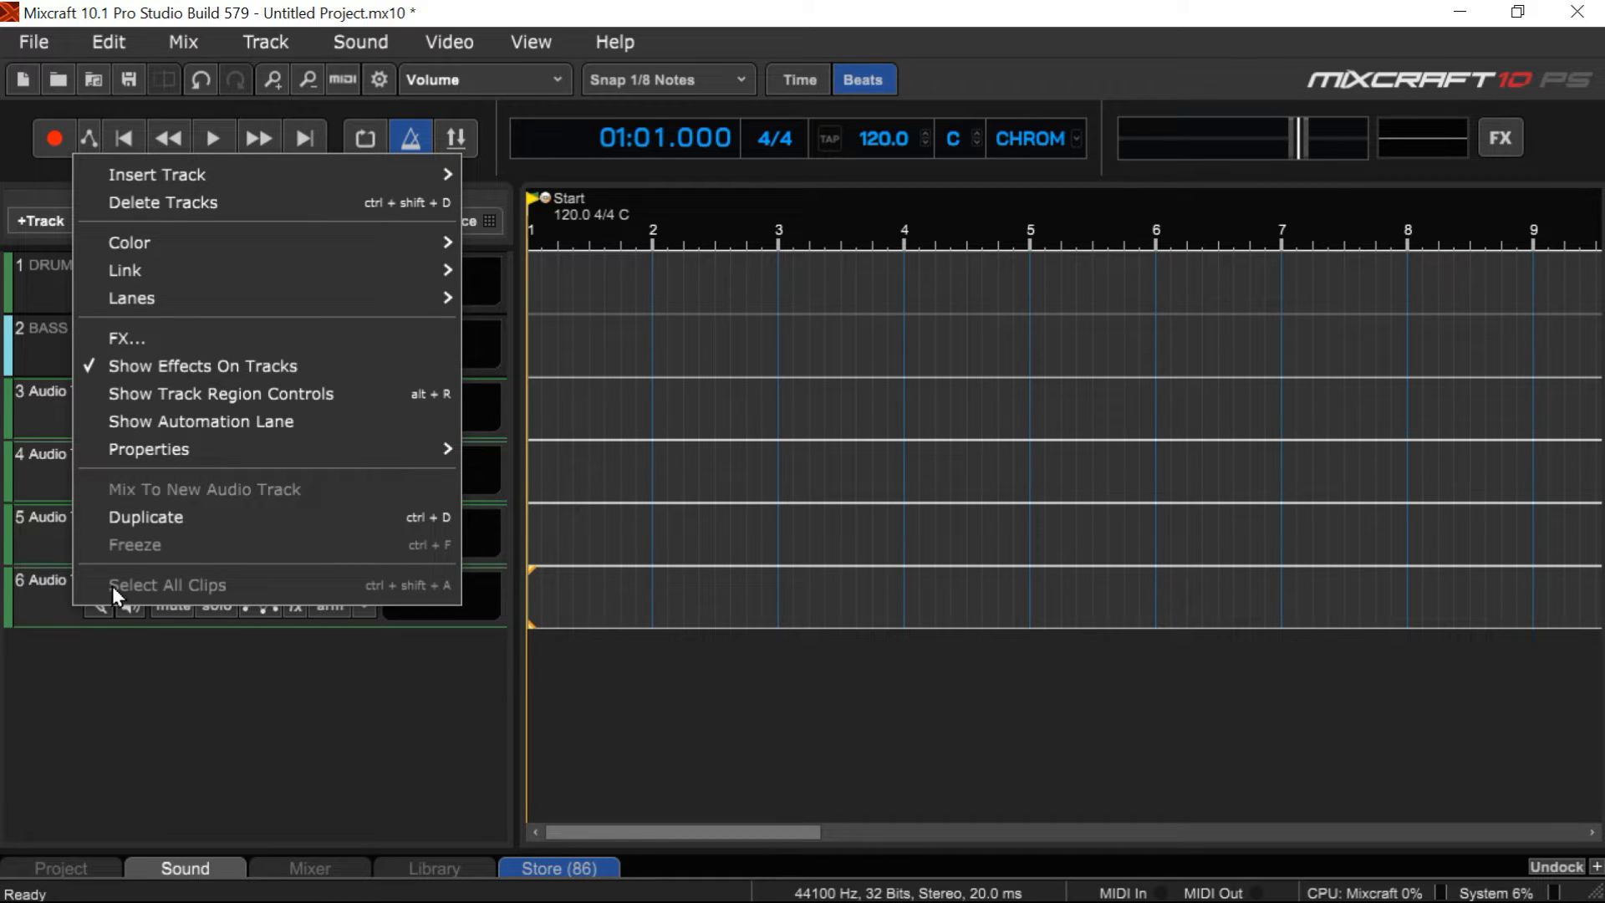
pyautogui.moveTo(329, 249)
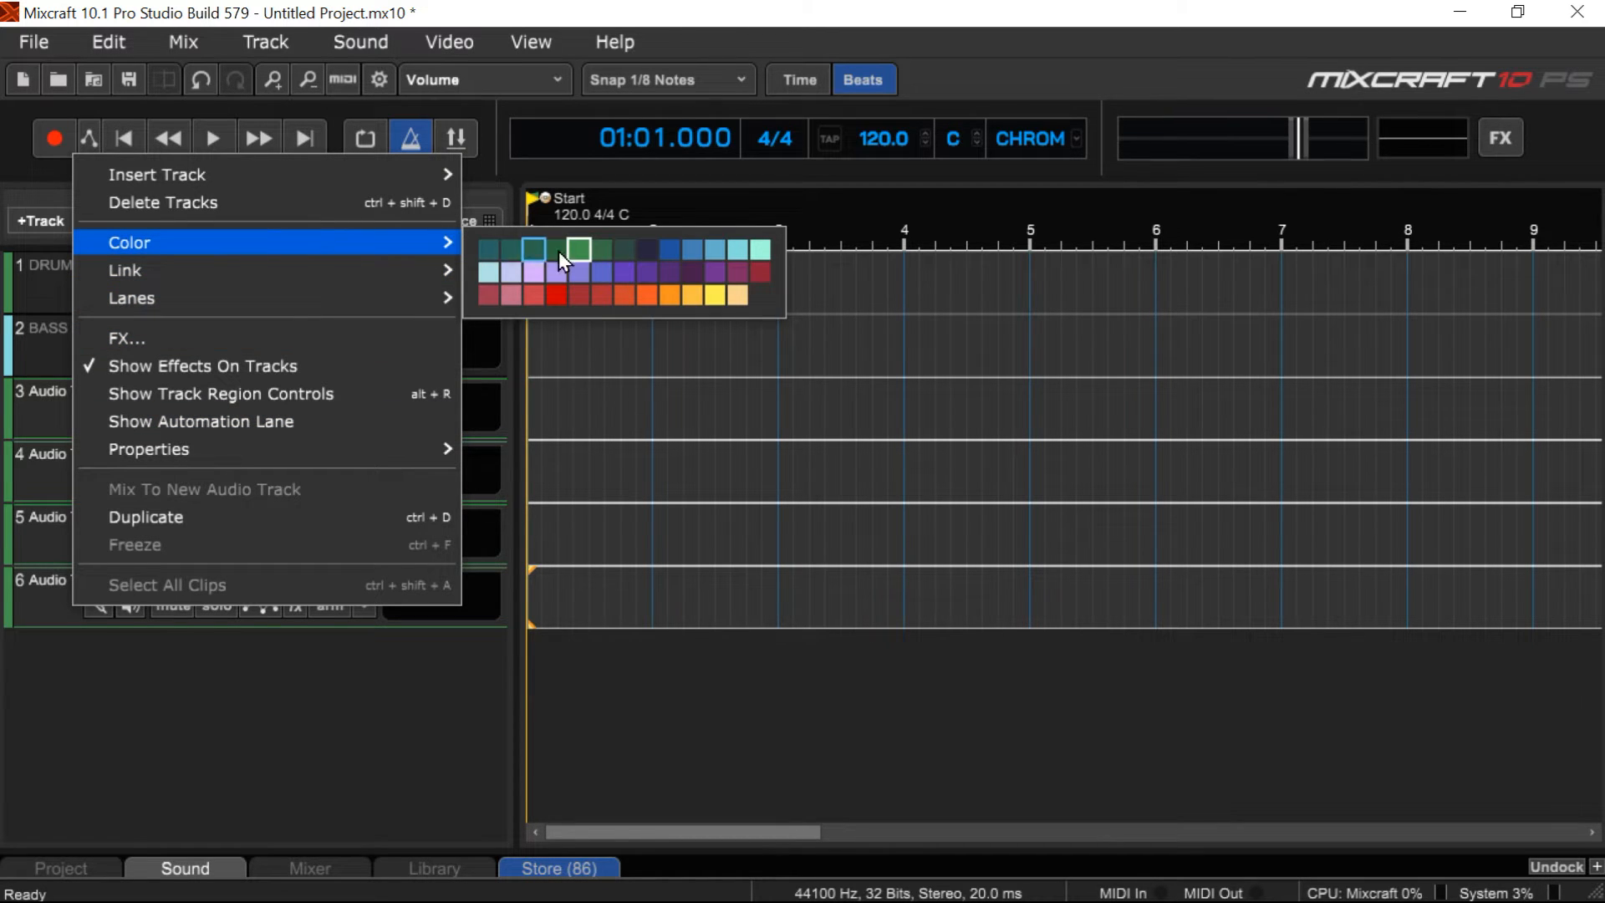
pyautogui.click(555, 294)
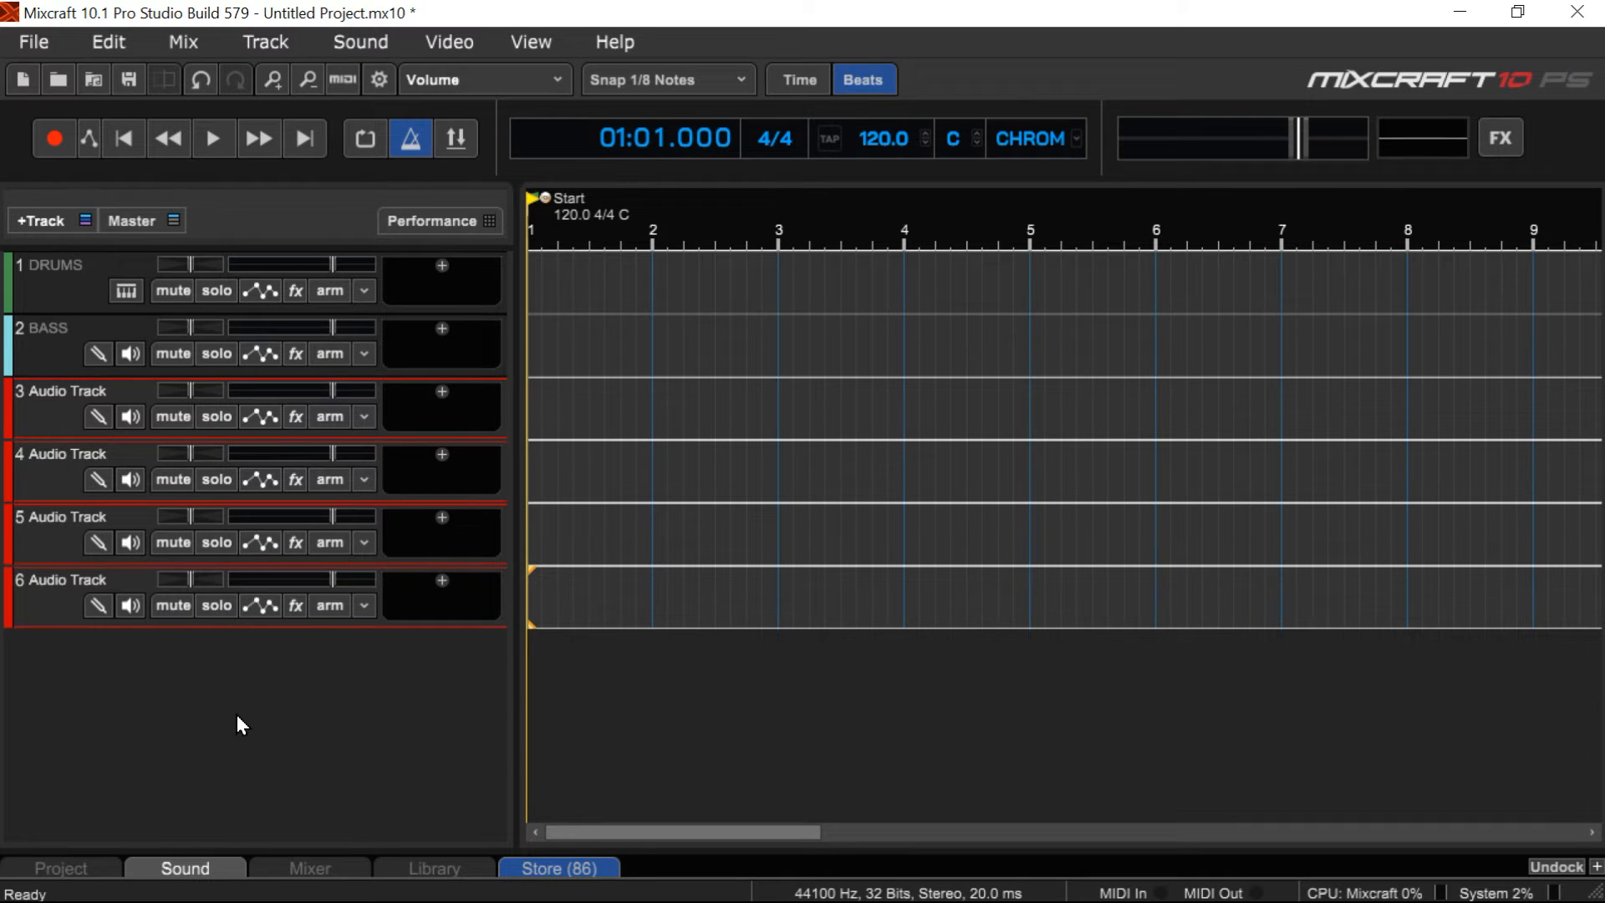
# Clear the default names of audio tracks 3 to 6
pyautogui.doubleClick(62, 389)
pyautogui.press('BackSpace')
pyautogui.press('Return')
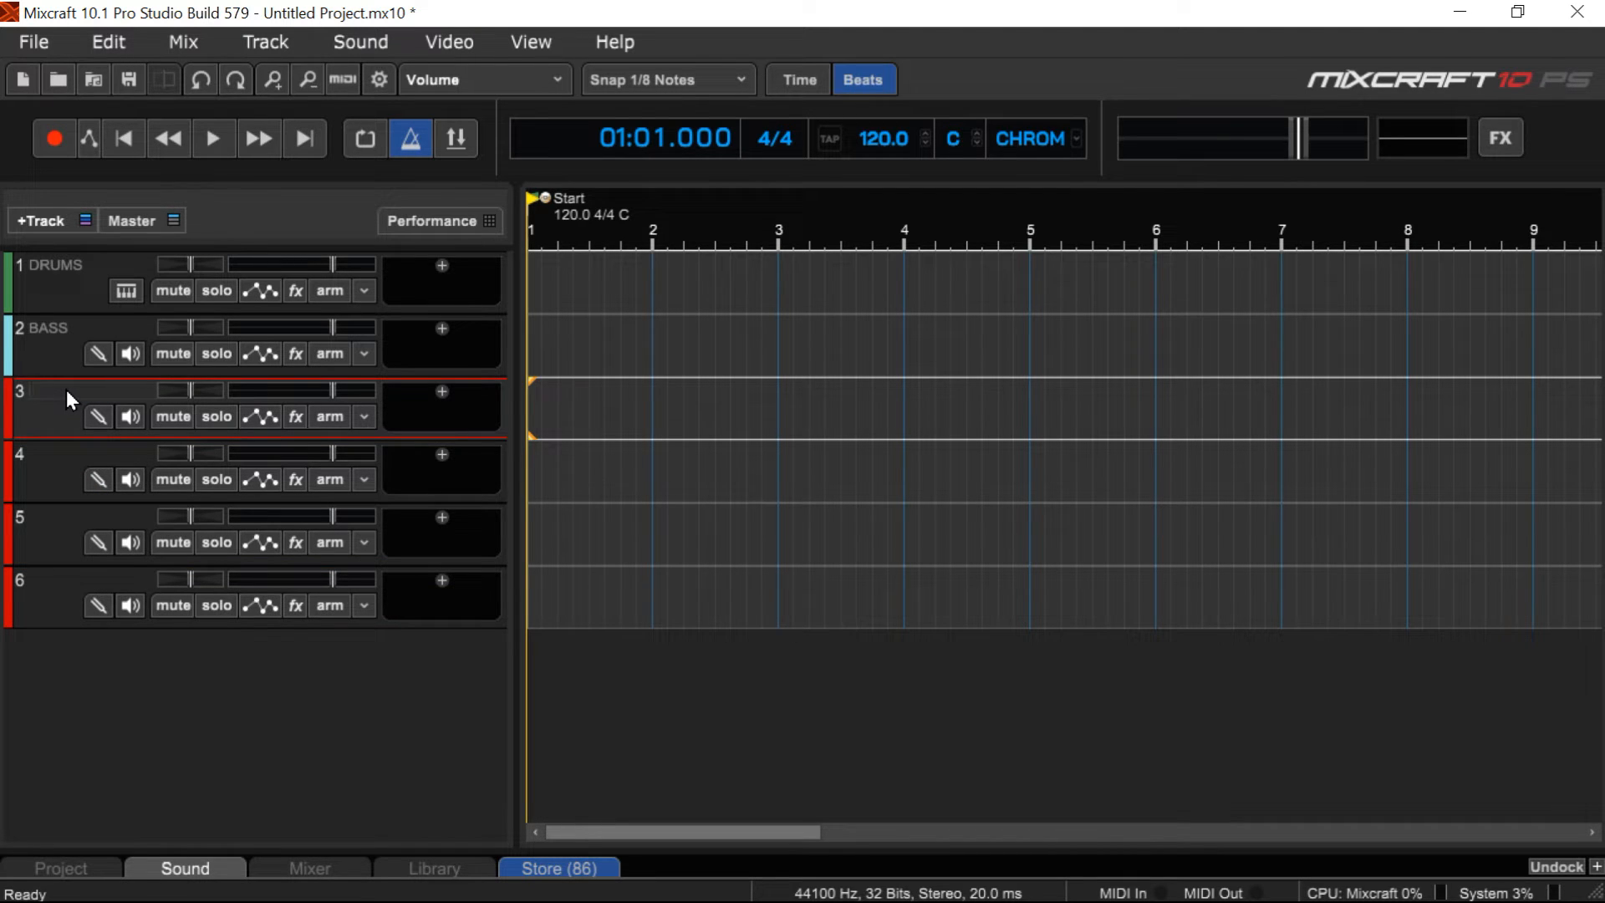
# Name track 3 ACOUSTIC L and track 4 ACOUSTIC R
pyautogui.write('ACOUSTIC L')
pyautogui.press('Return')
pyautogui.doubleClick(65, 454)
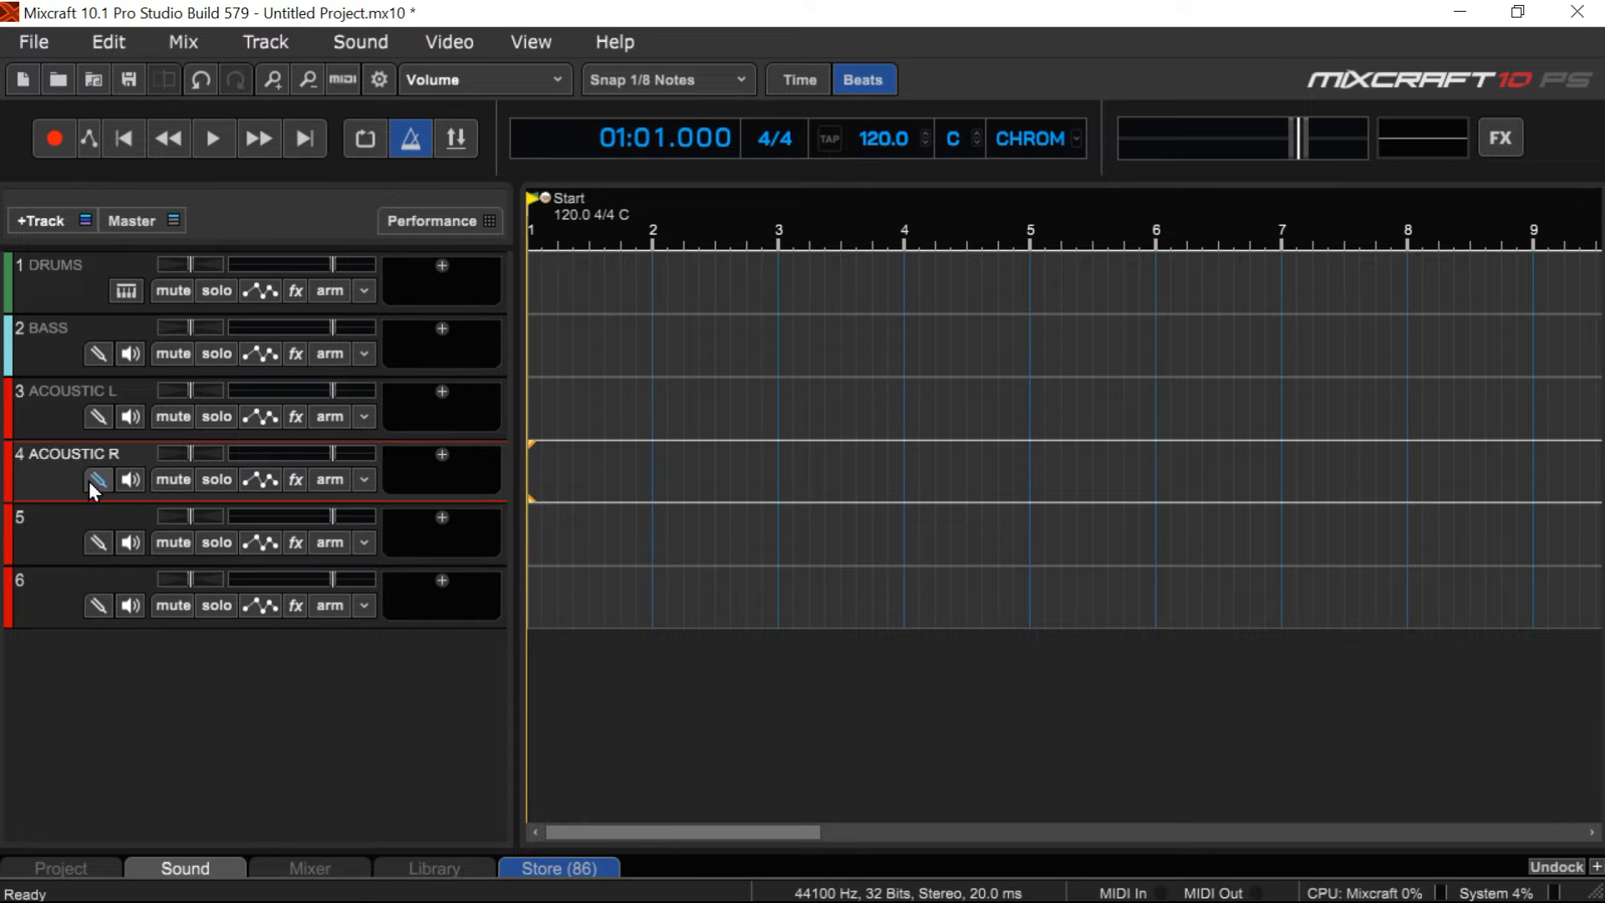
# Name track 5 GTR 1 and track 6 GTR 2
pyautogui.doubleClick(88, 515)
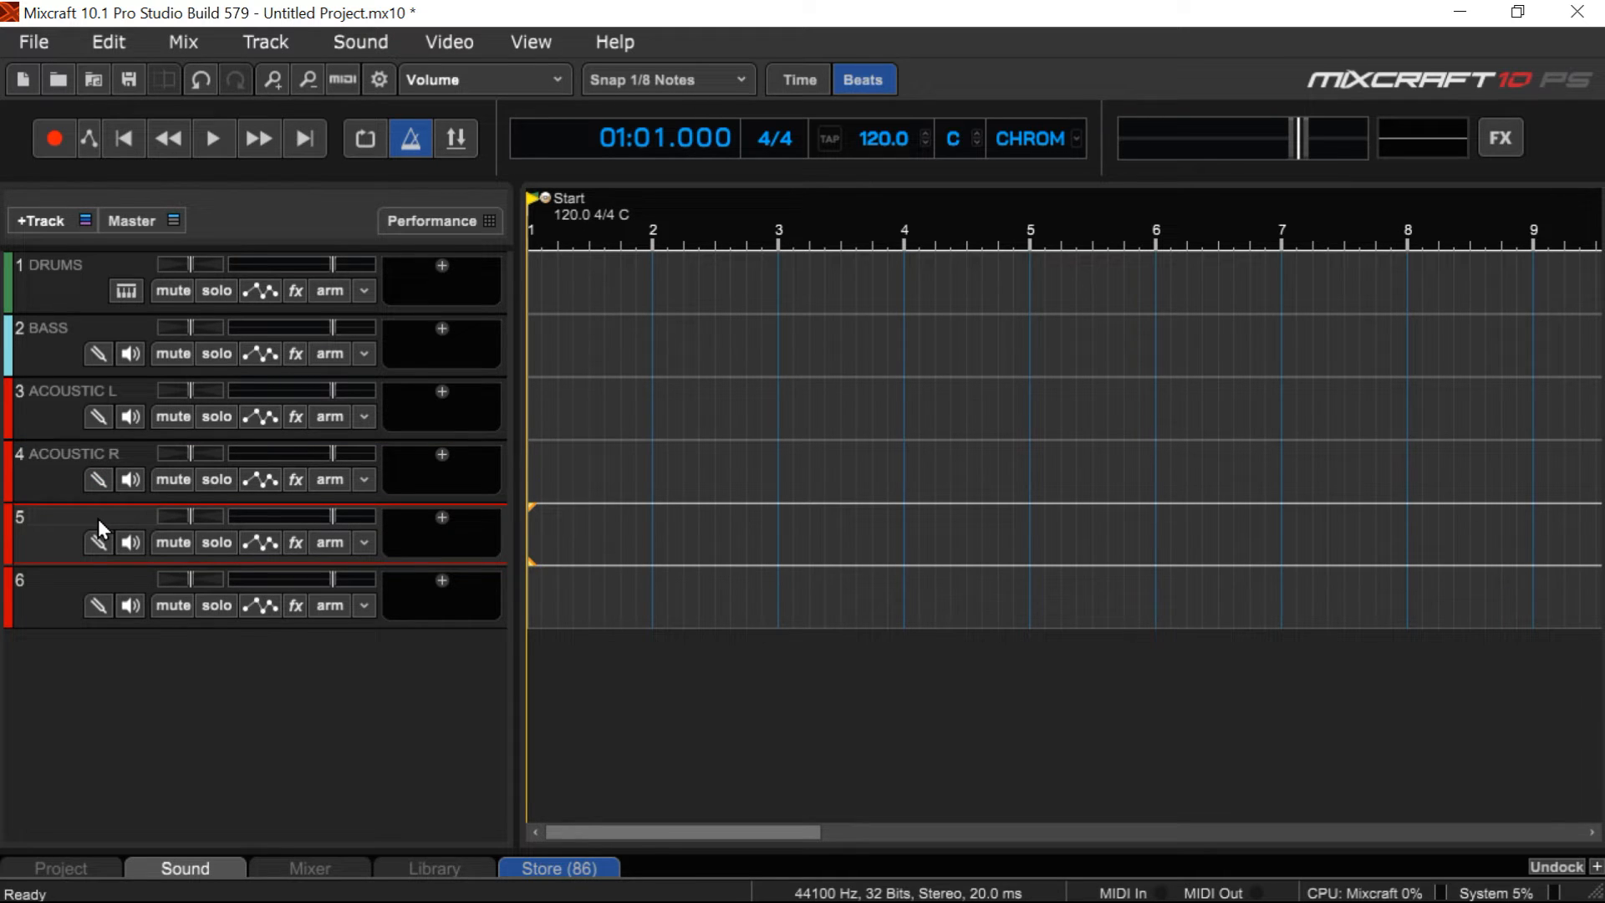
pyautogui.write('GTR 1')
pyautogui.doubleClick(69, 574)
pyautogui.write('GT')
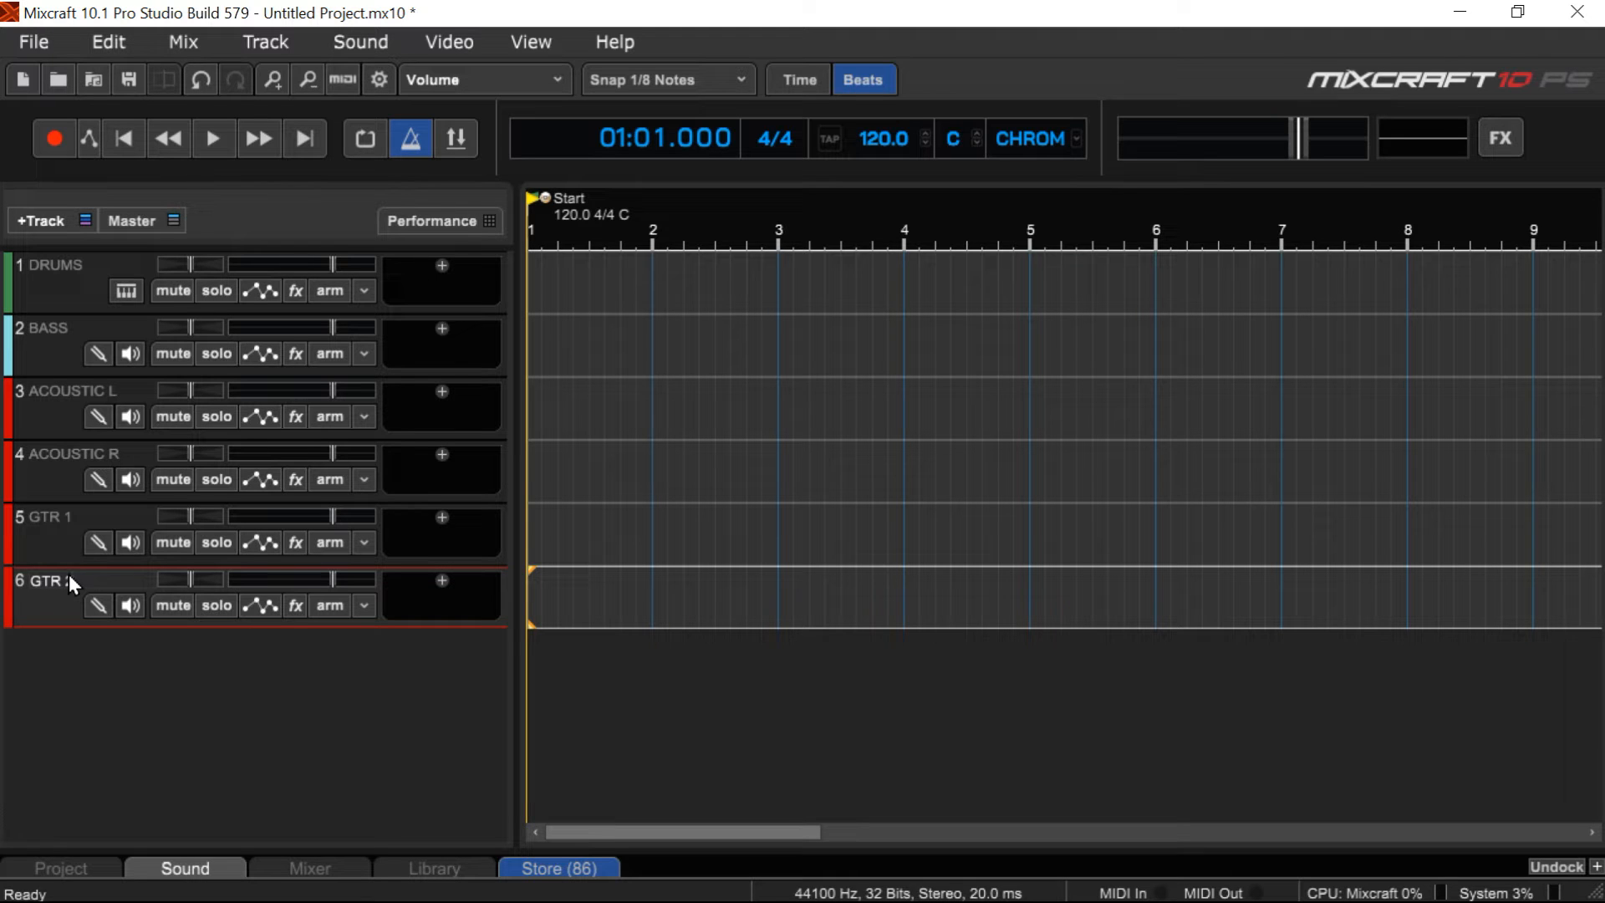
# Set the audio input of tracks 3 to 6 to Right (2) on Analogue 1 + 2, one track after another
pyautogui.click(363, 417)
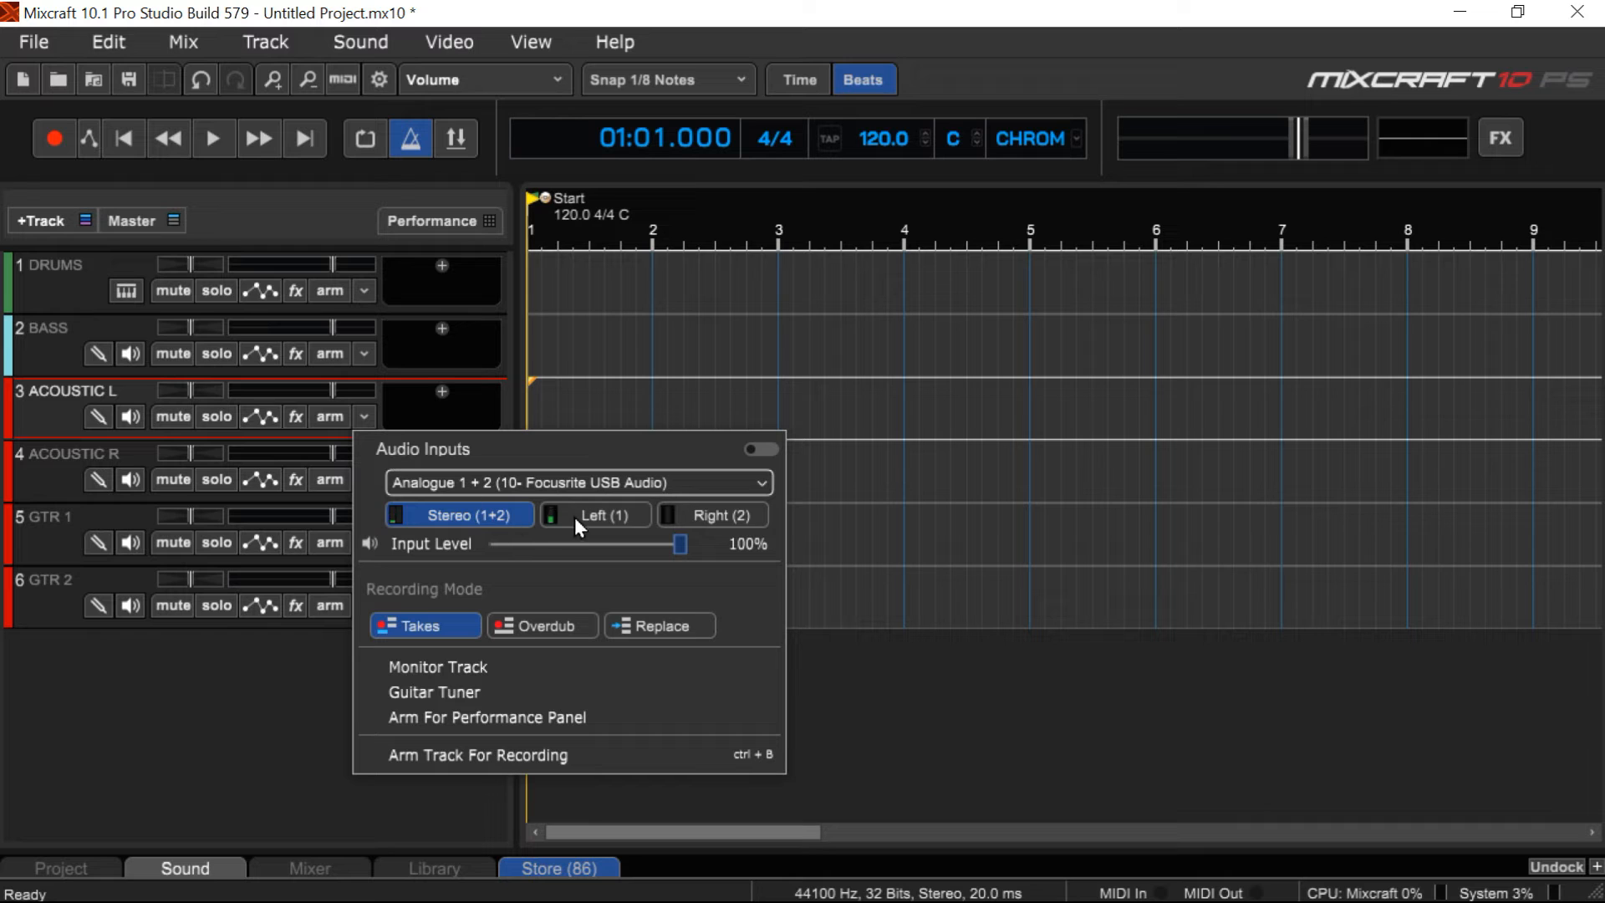
pyautogui.click(711, 515)
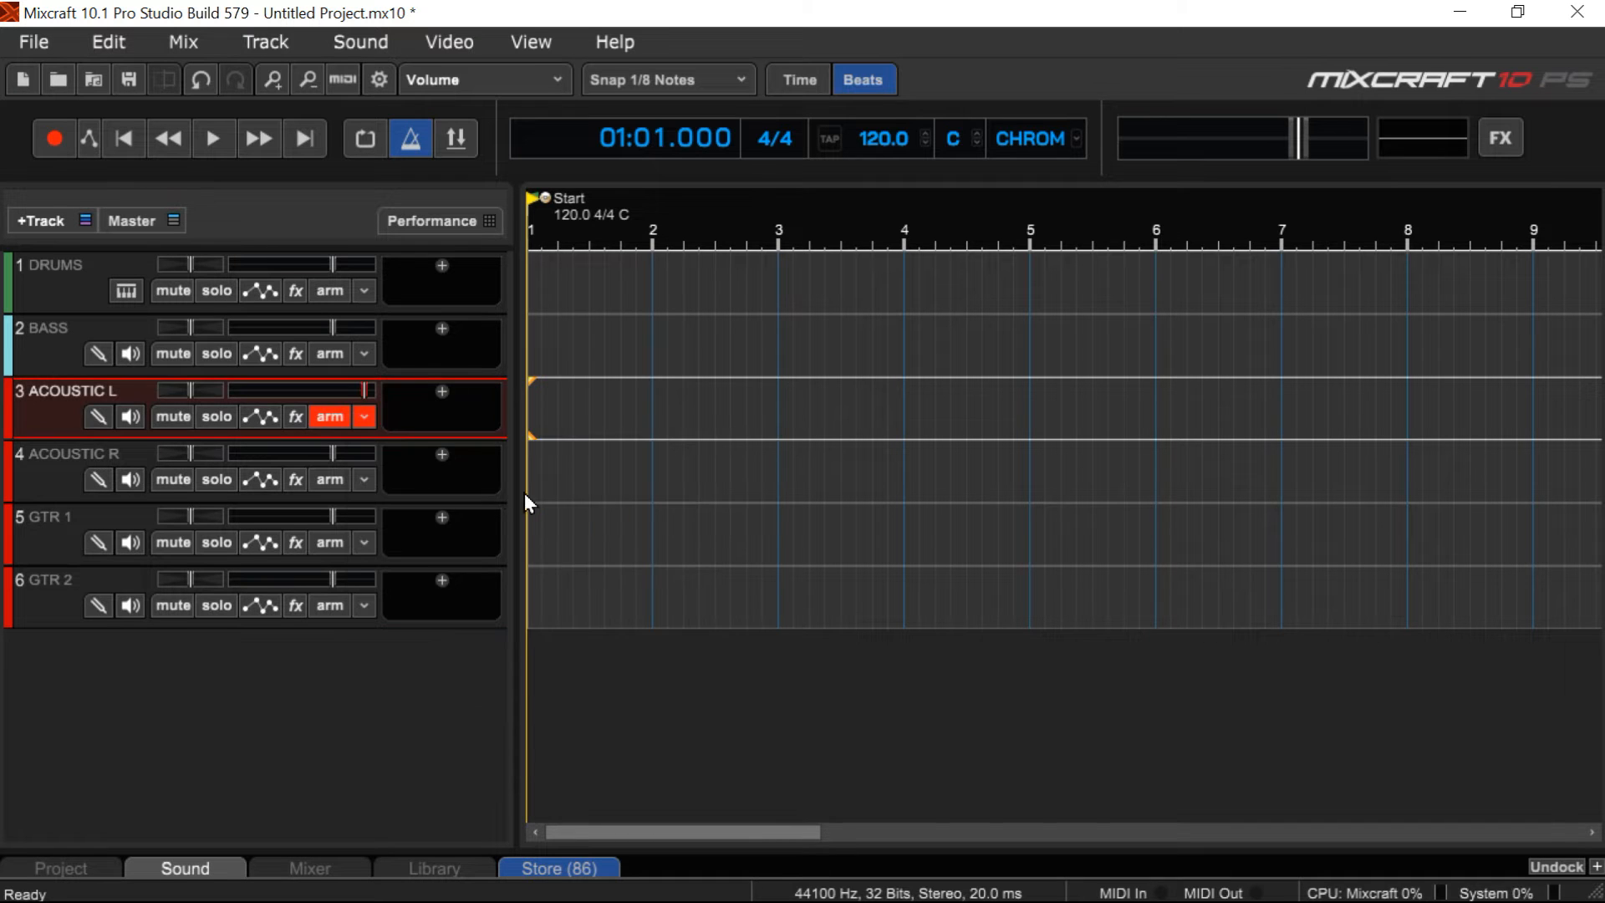
pyautogui.click(369, 483)
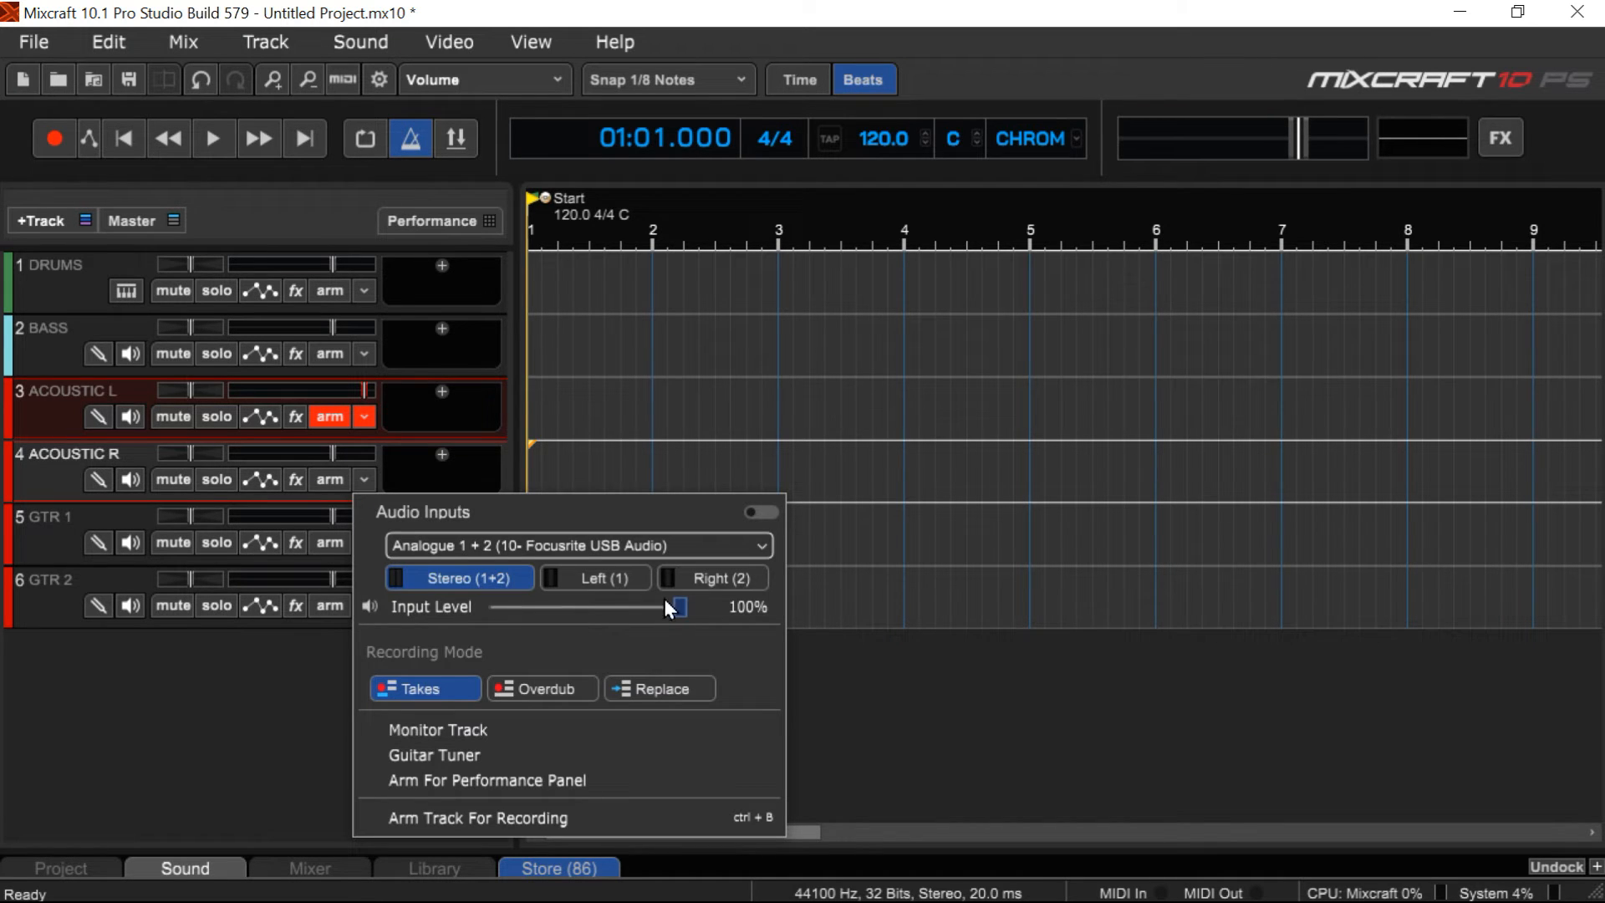
pyautogui.click(724, 580)
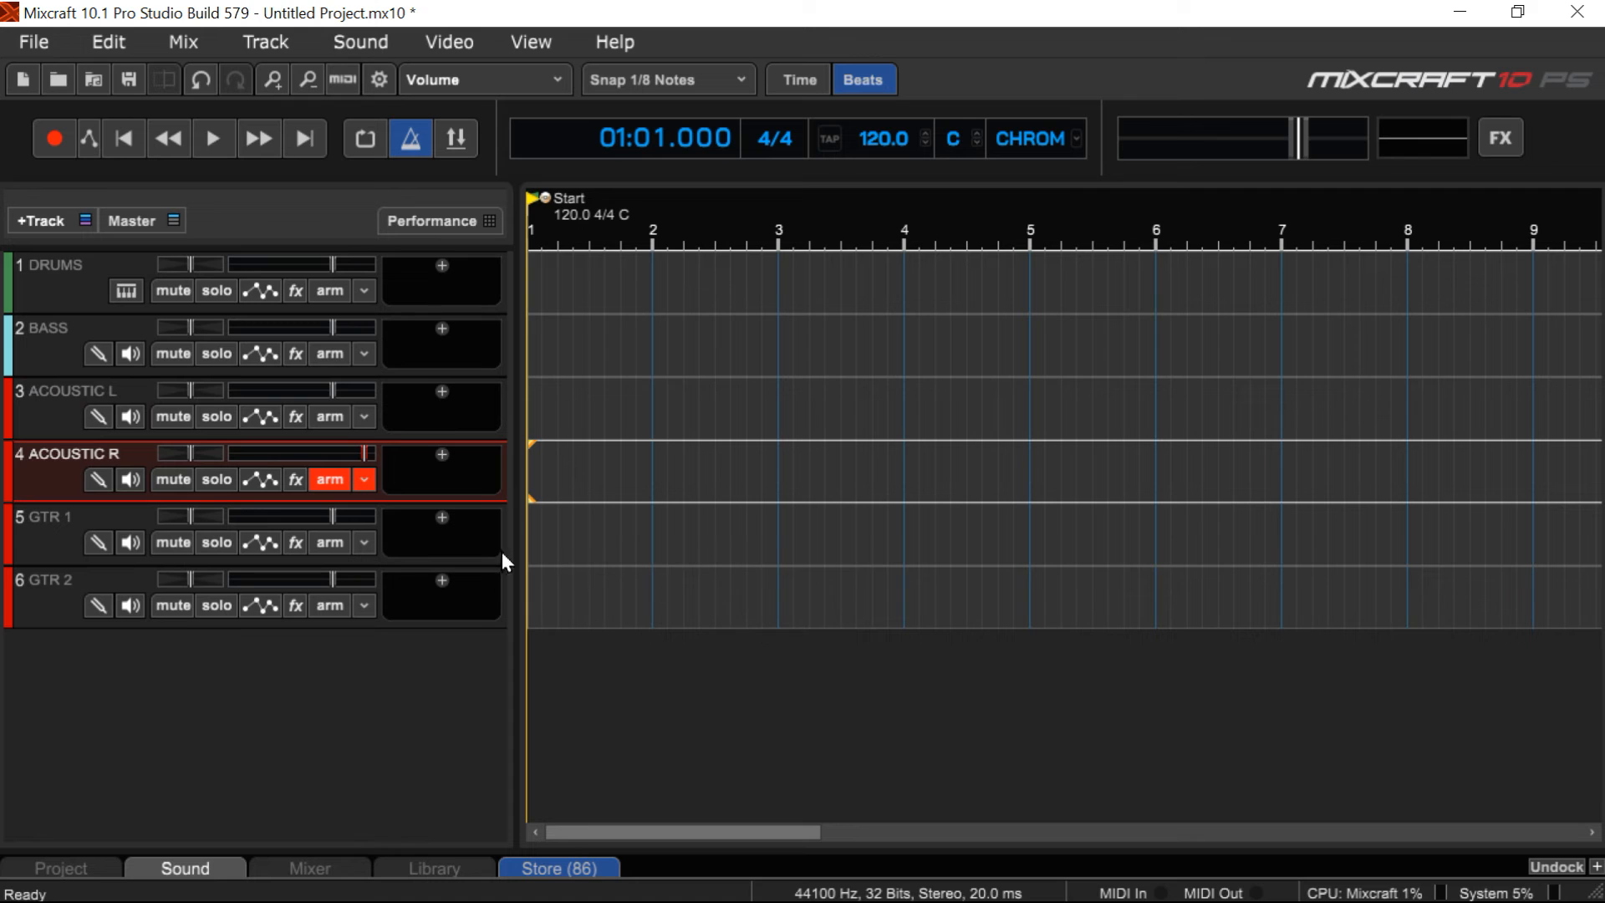
pyautogui.click(369, 548)
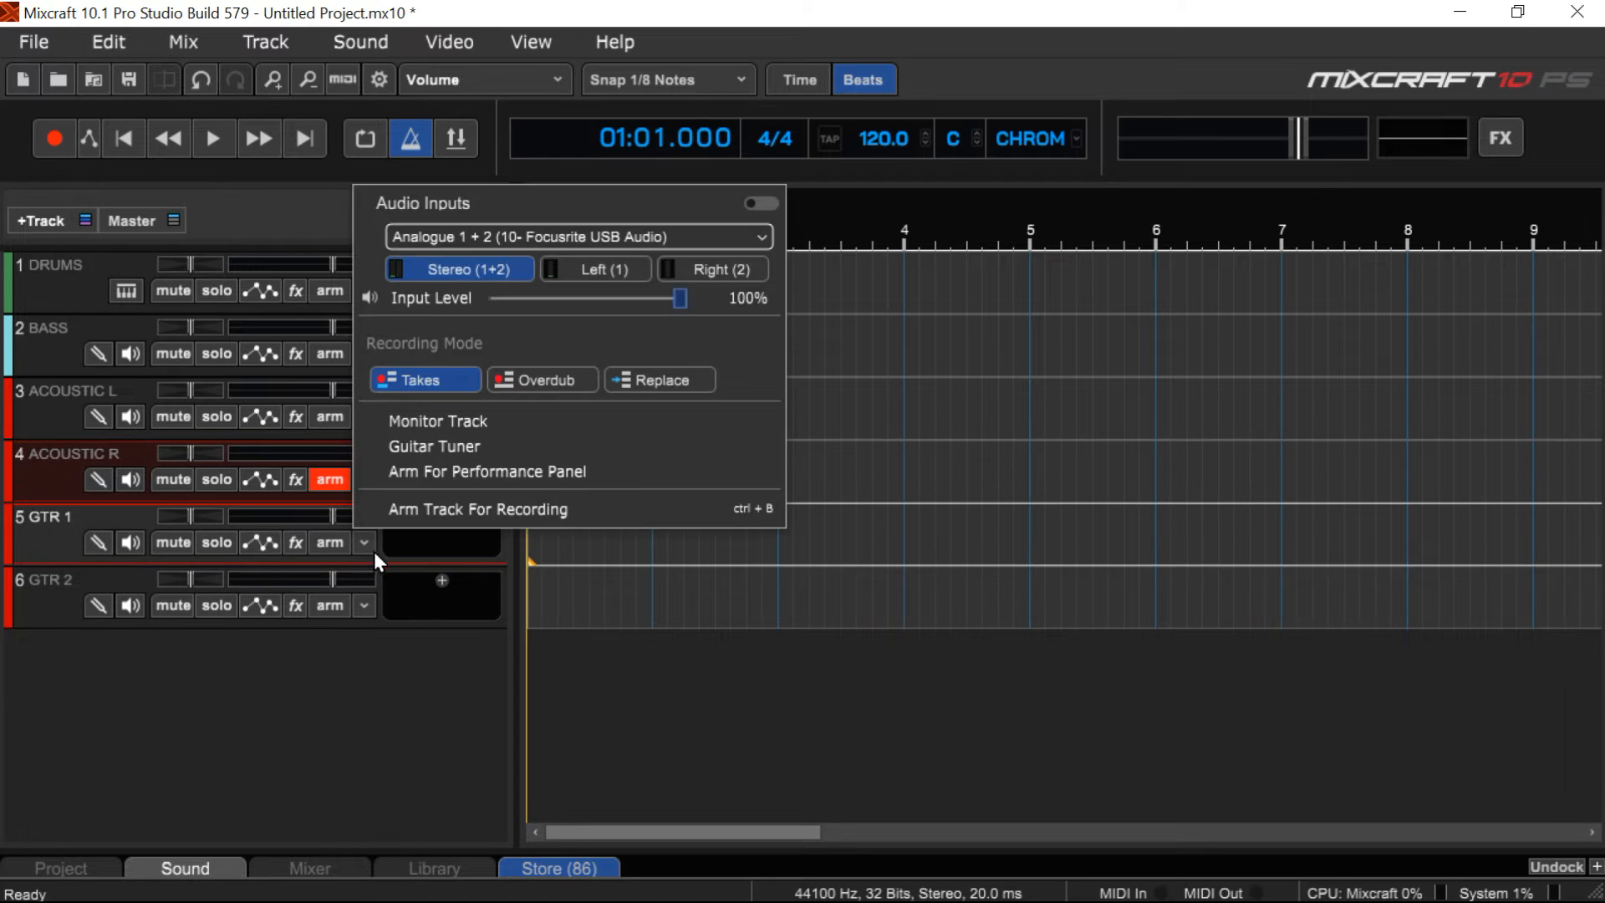
pyautogui.click(710, 270)
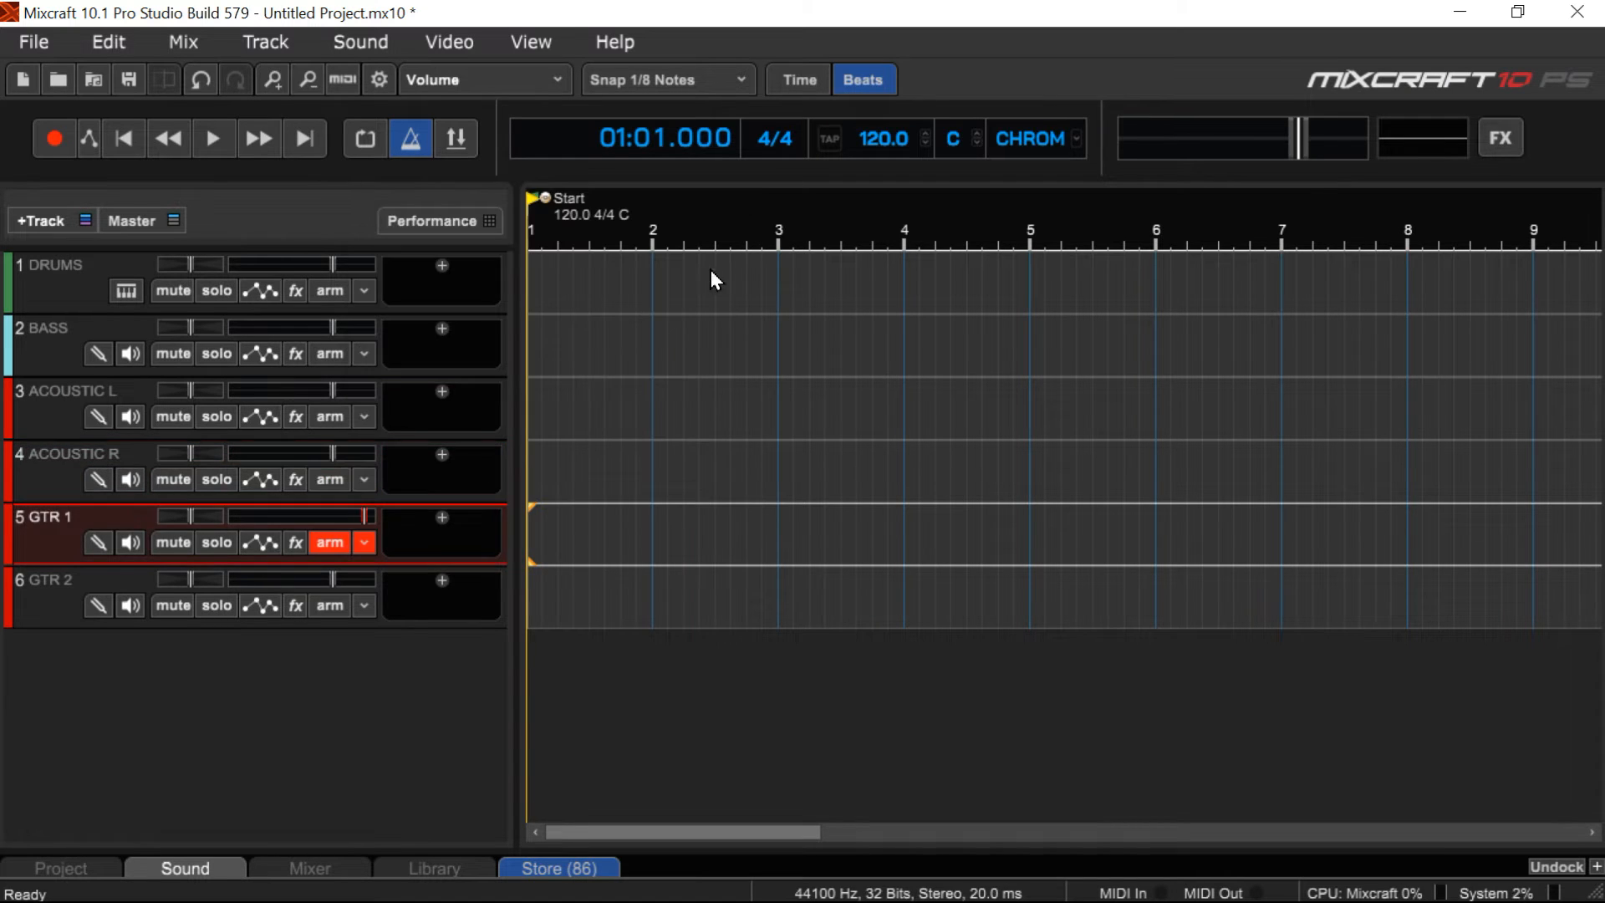
pyautogui.click(368, 607)
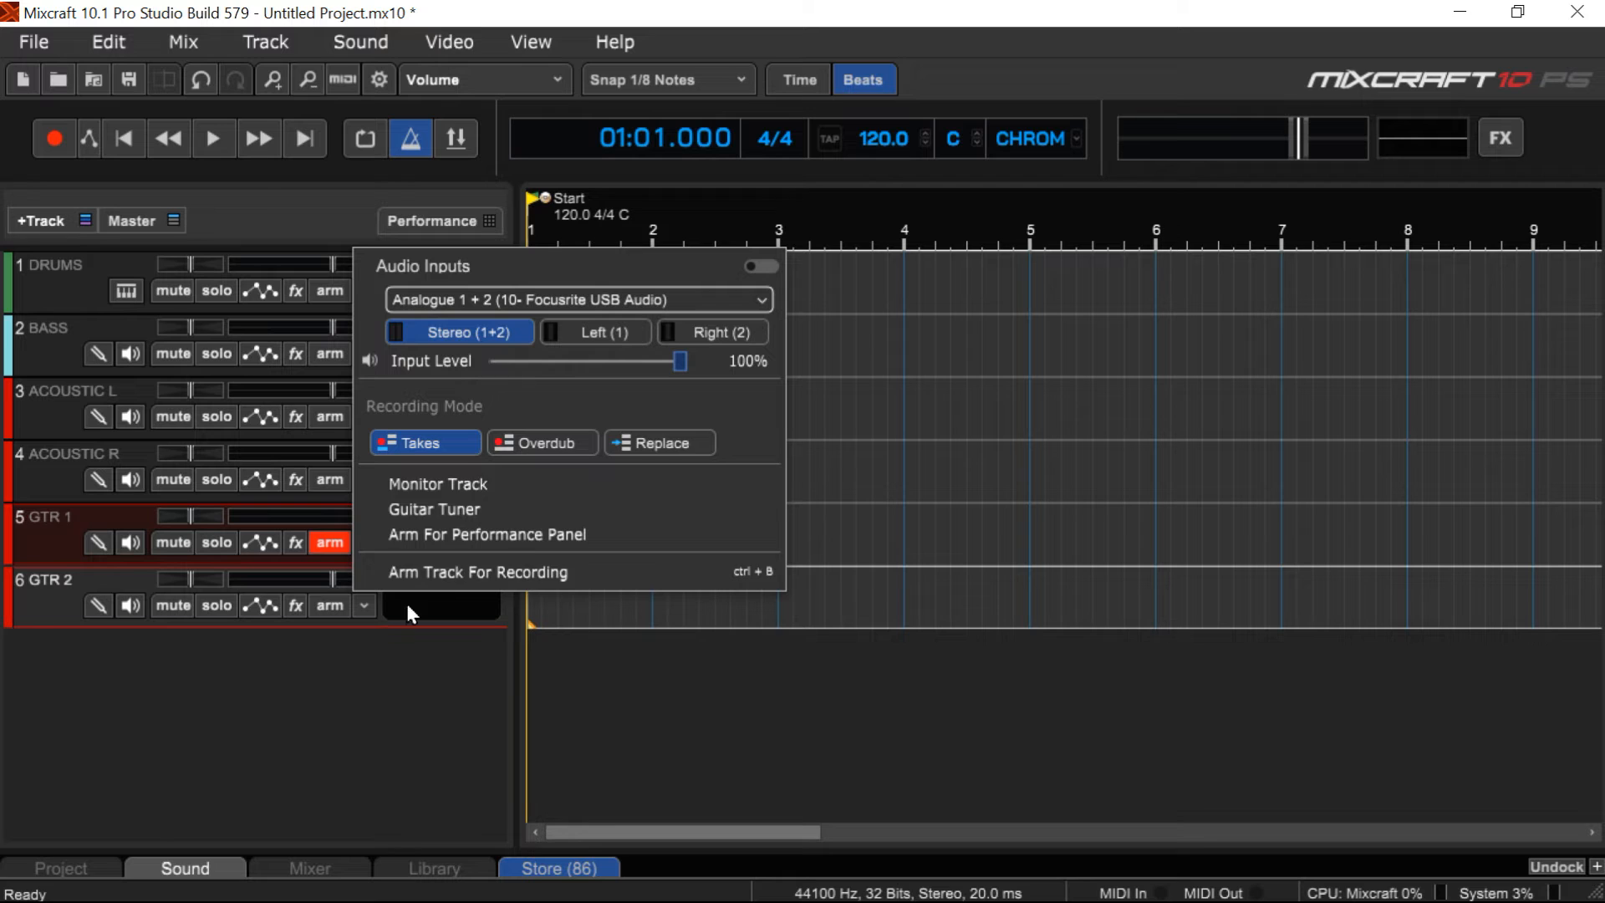
pyautogui.click(720, 332)
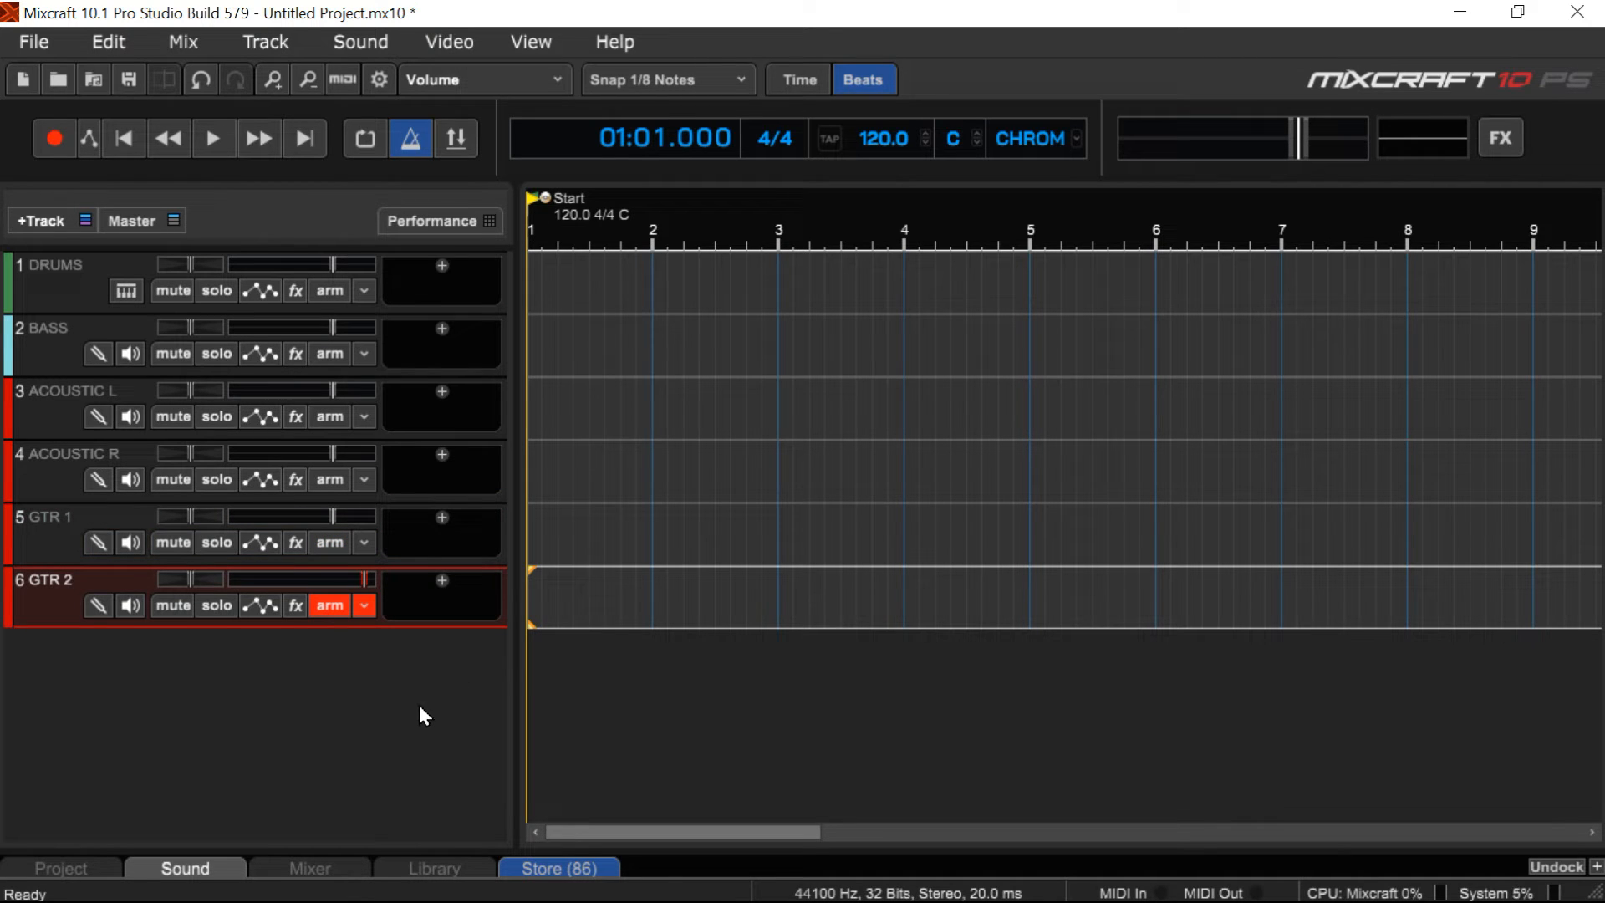
pyautogui.click(363, 605)
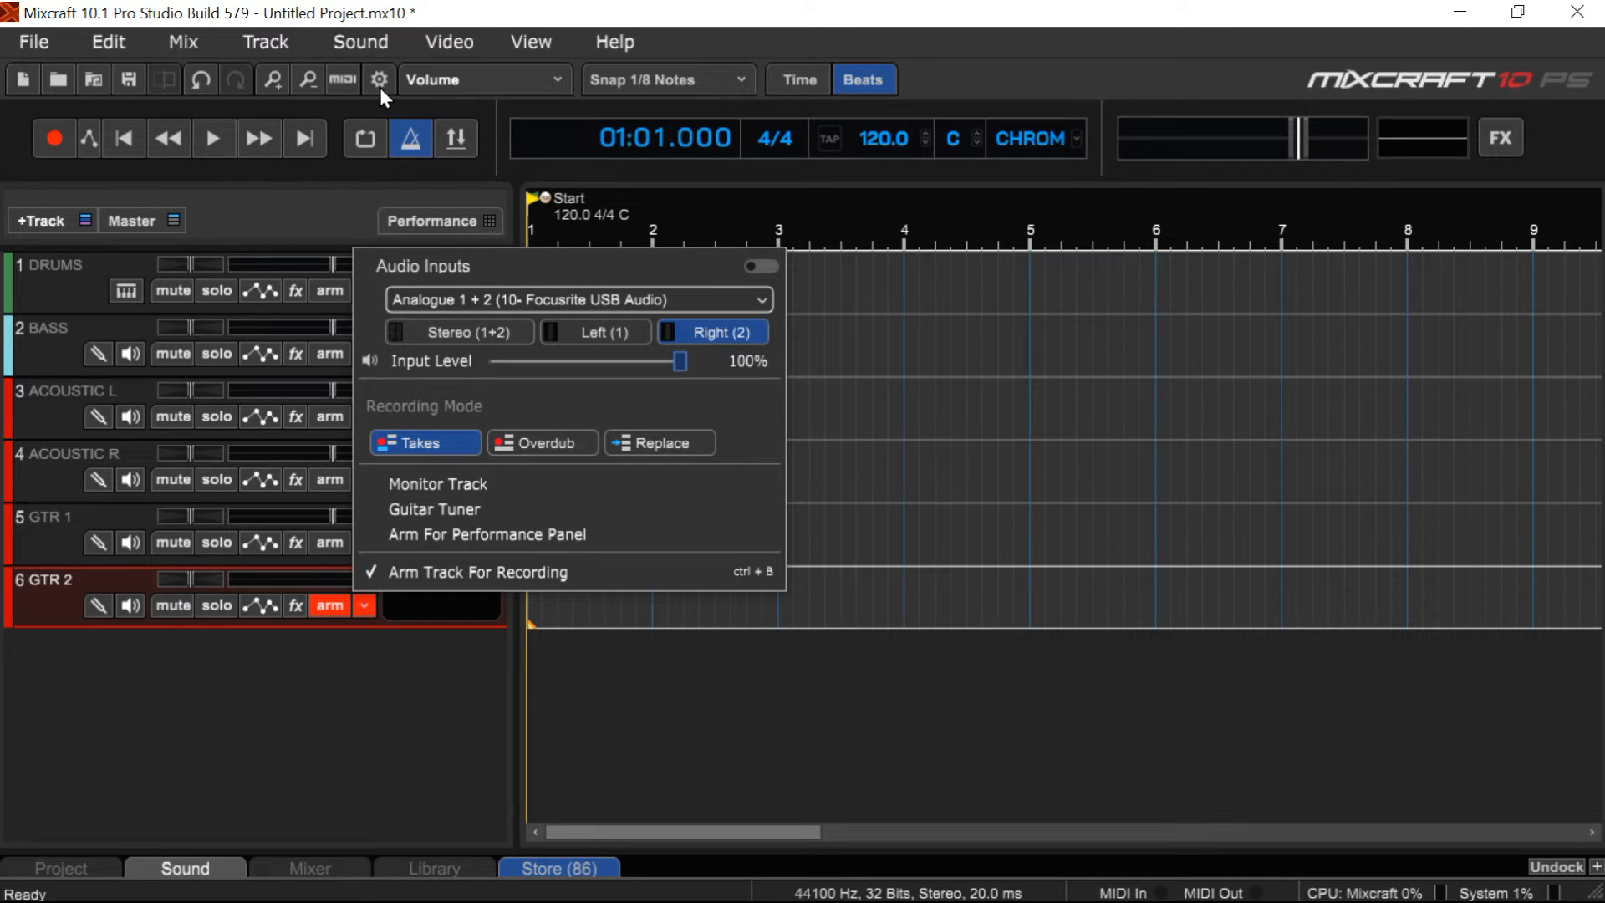
pyautogui.click(480, 802)
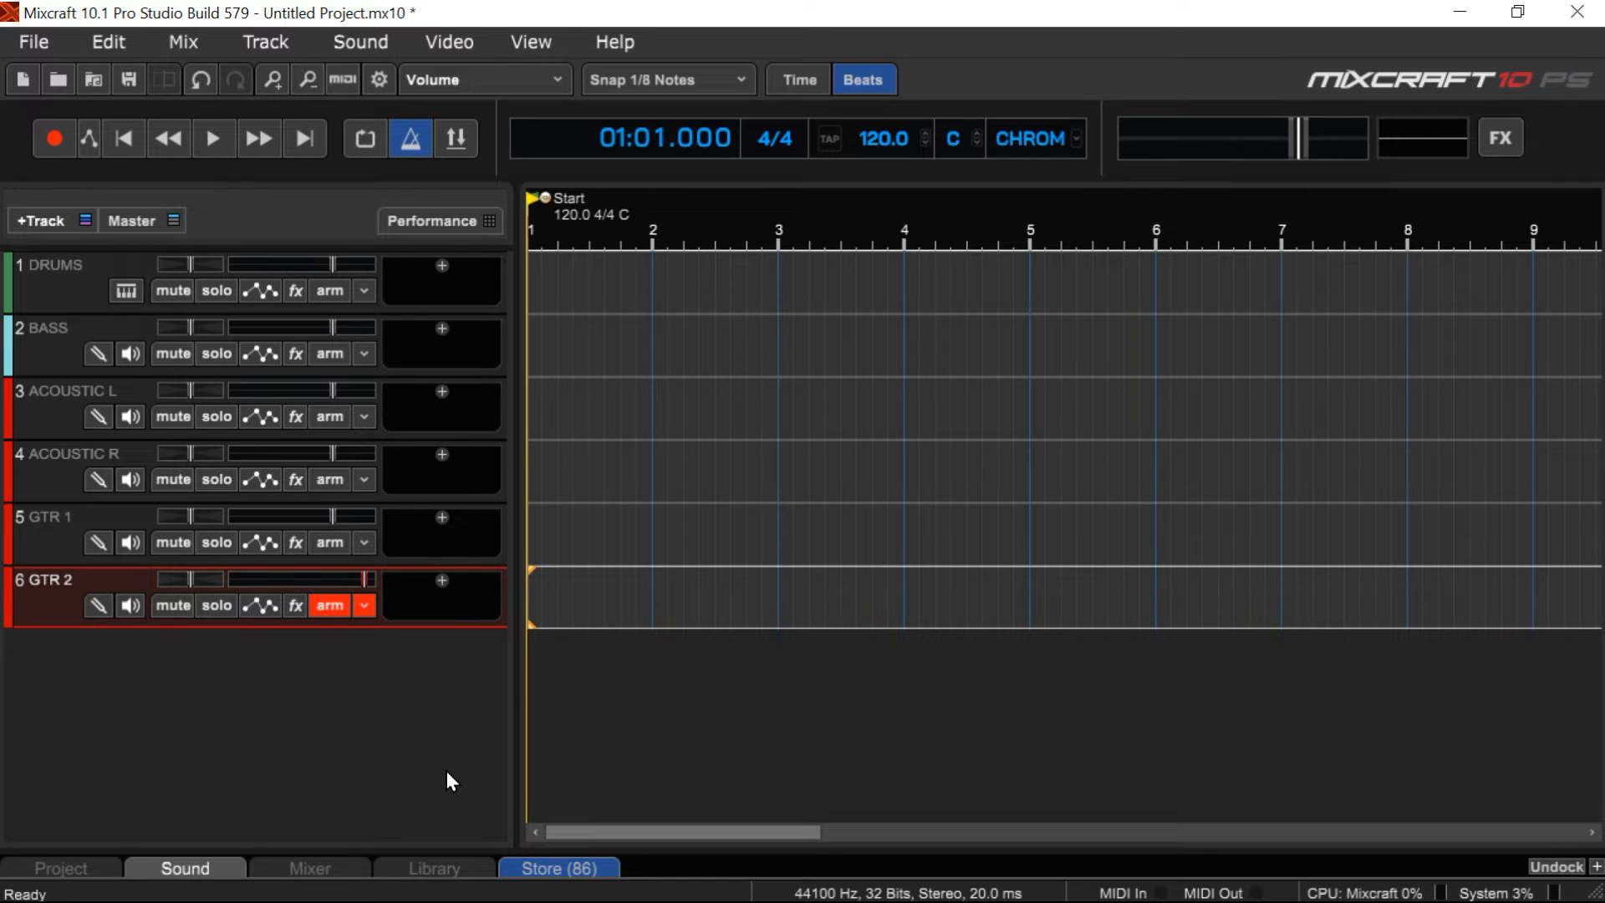
# Save the project as a Mixcraft Template (*.MX10Template) named Basic Template in the 02 TEMPLATES folder
pyautogui.click(42, 47)
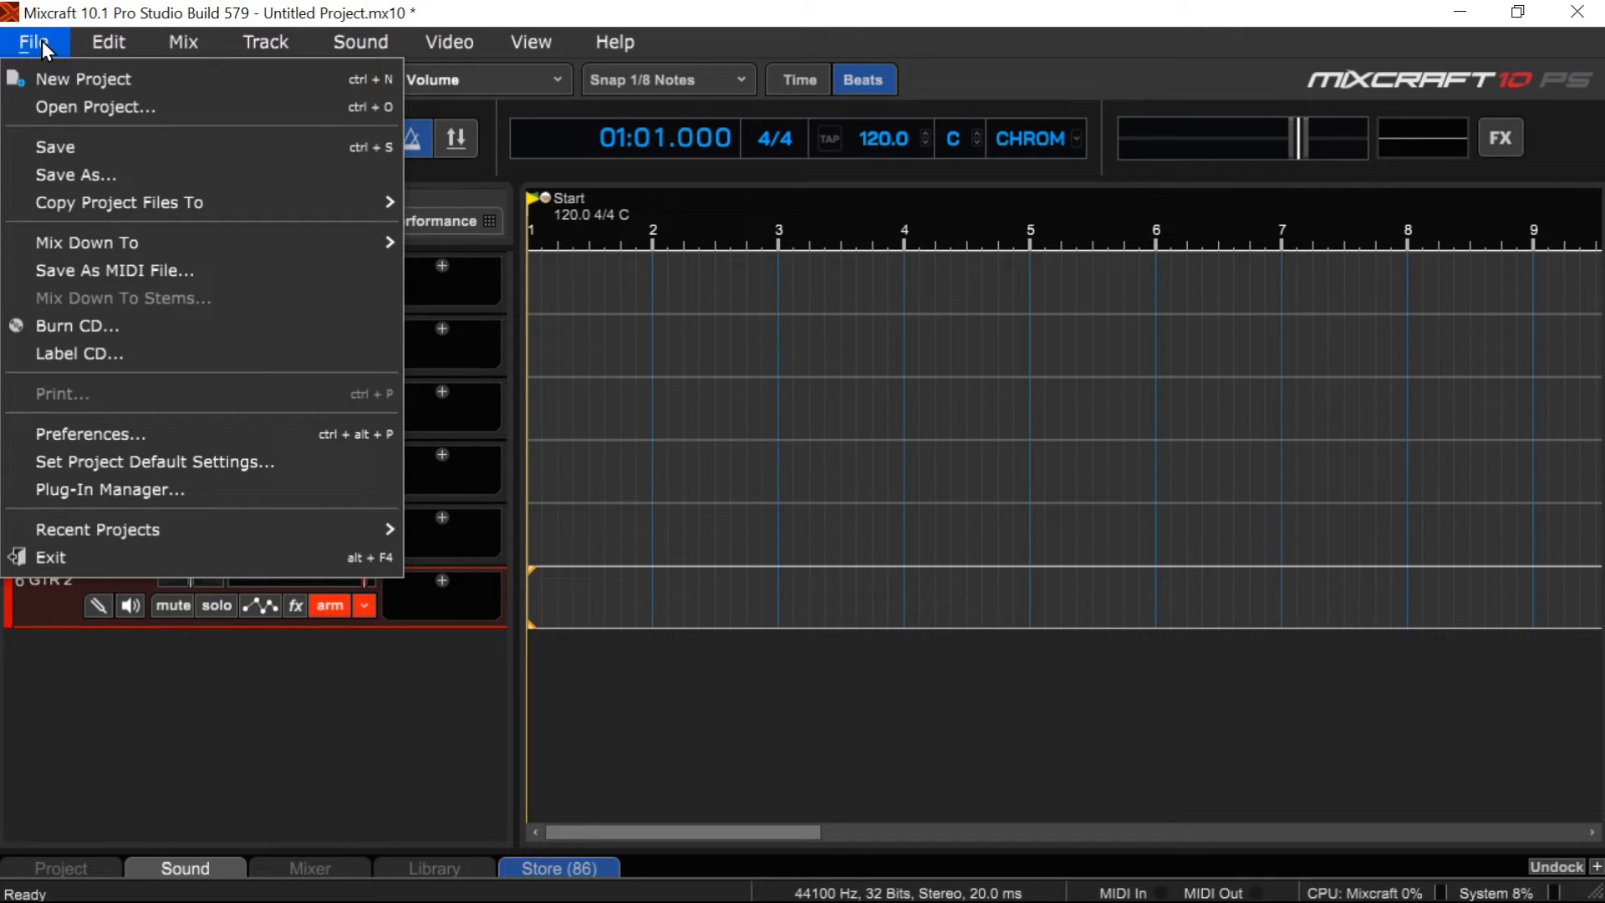
pyautogui.click(98, 149)
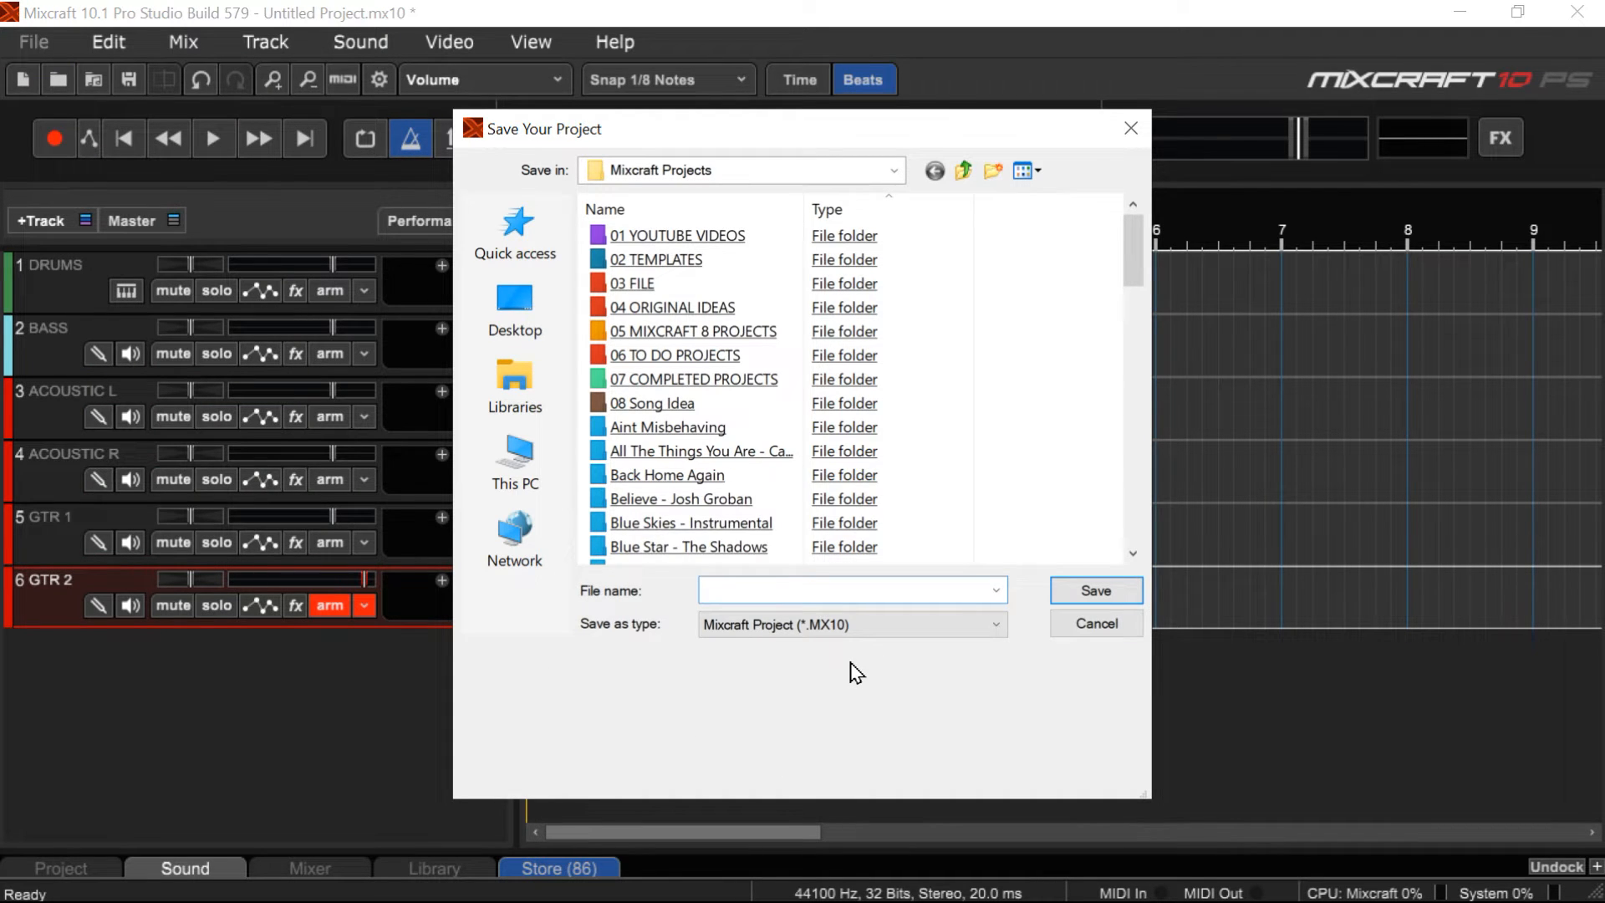
pyautogui.write('Basic Template')
pyautogui.click(905, 639)
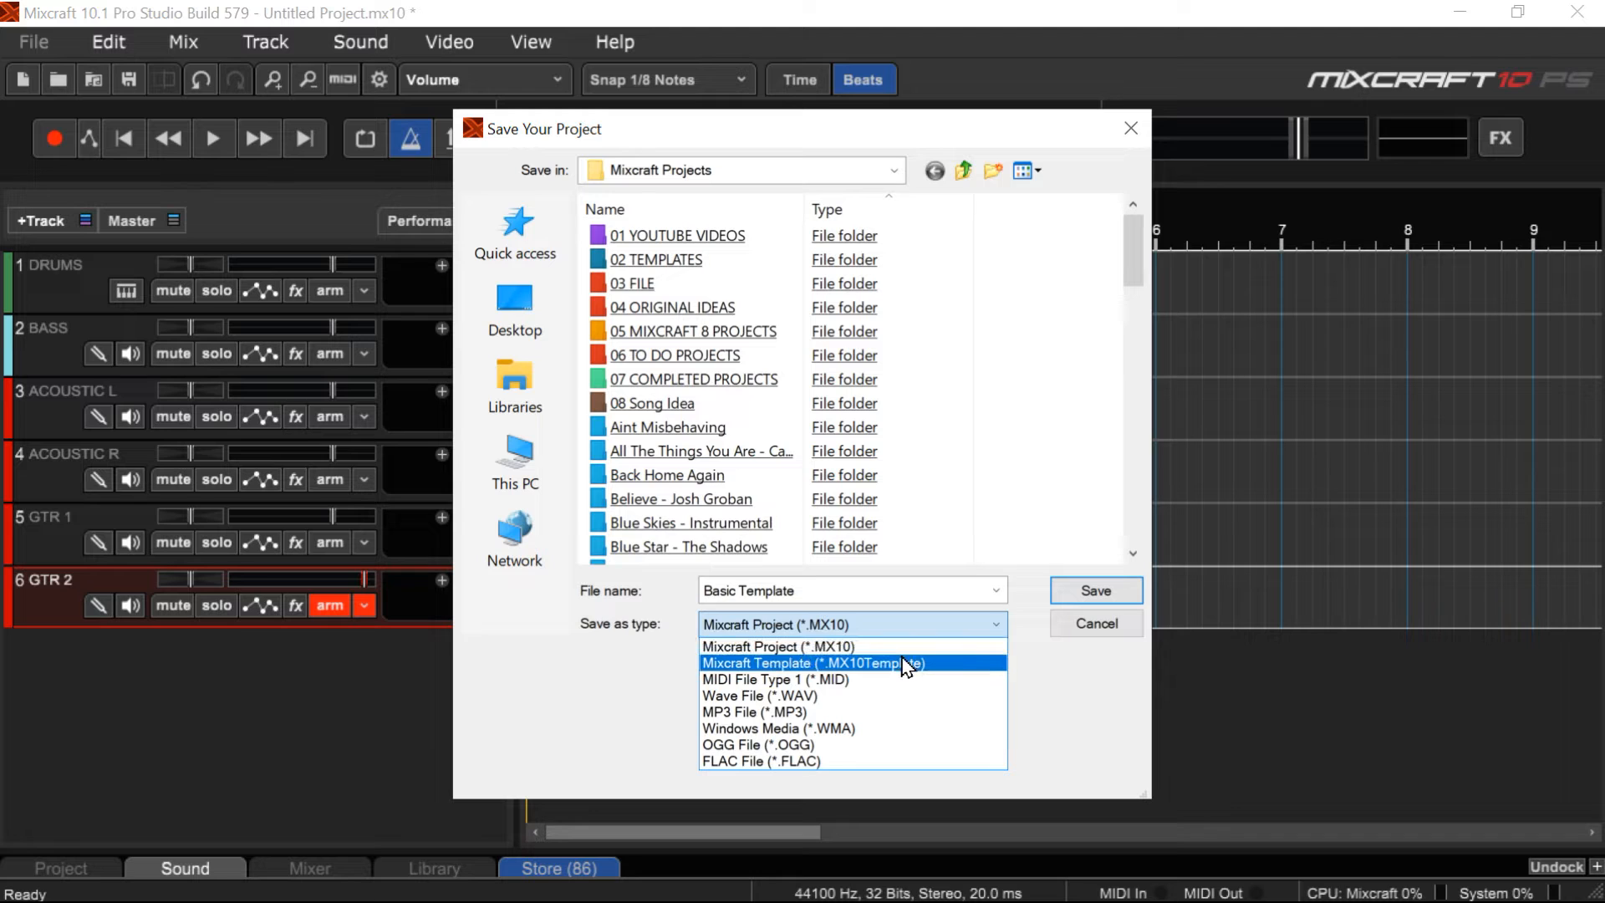
pyautogui.click(901, 666)
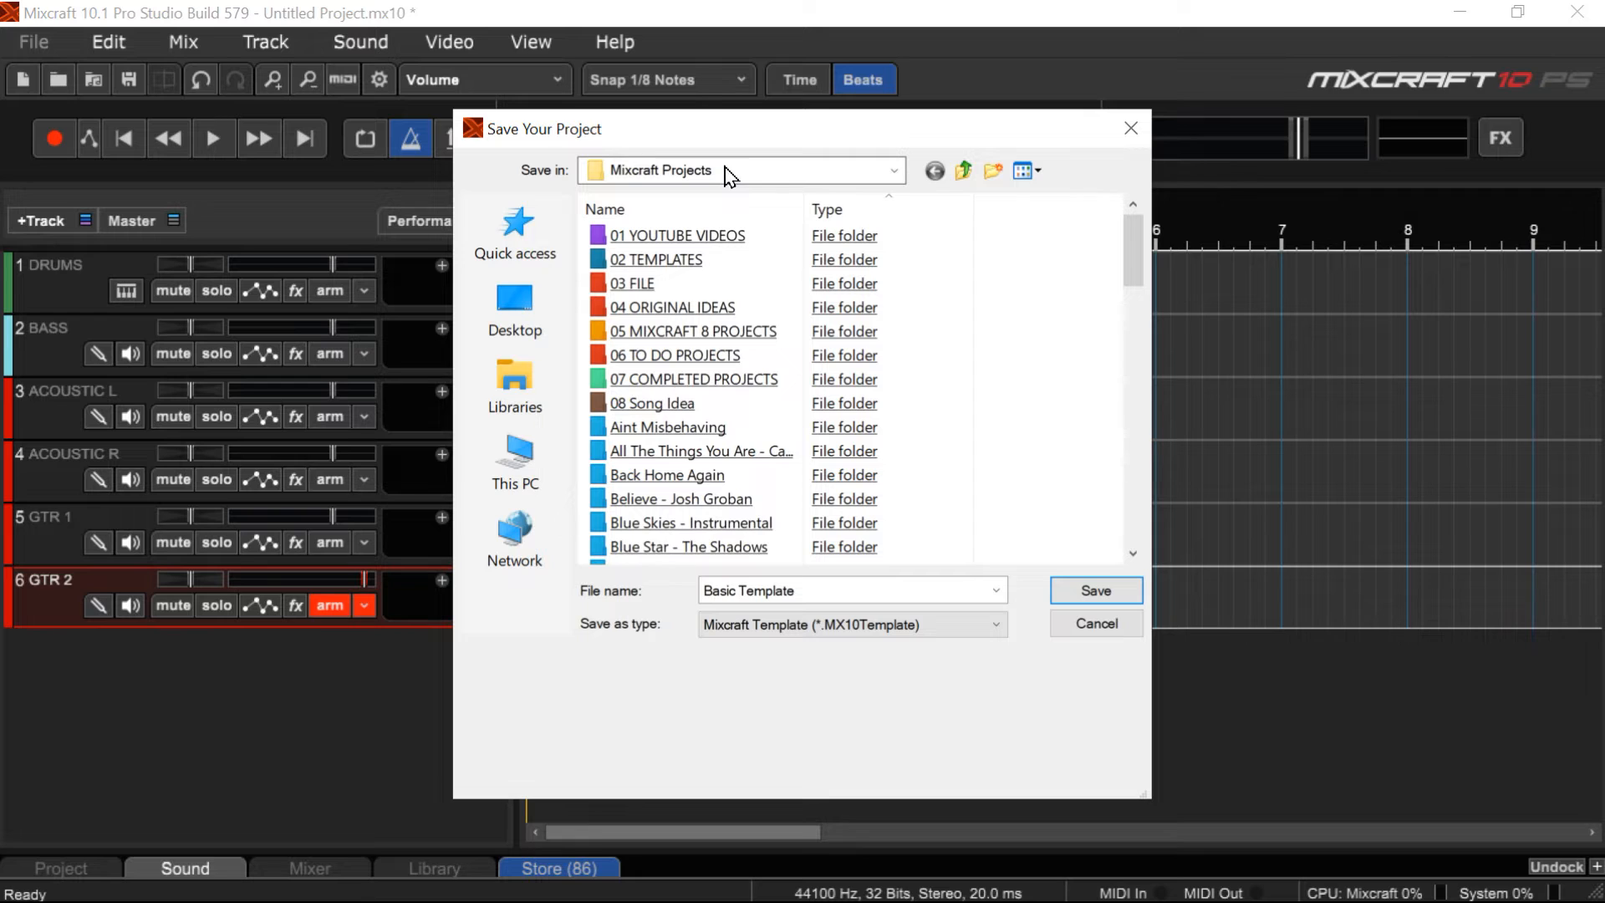
pyautogui.click(684, 266)
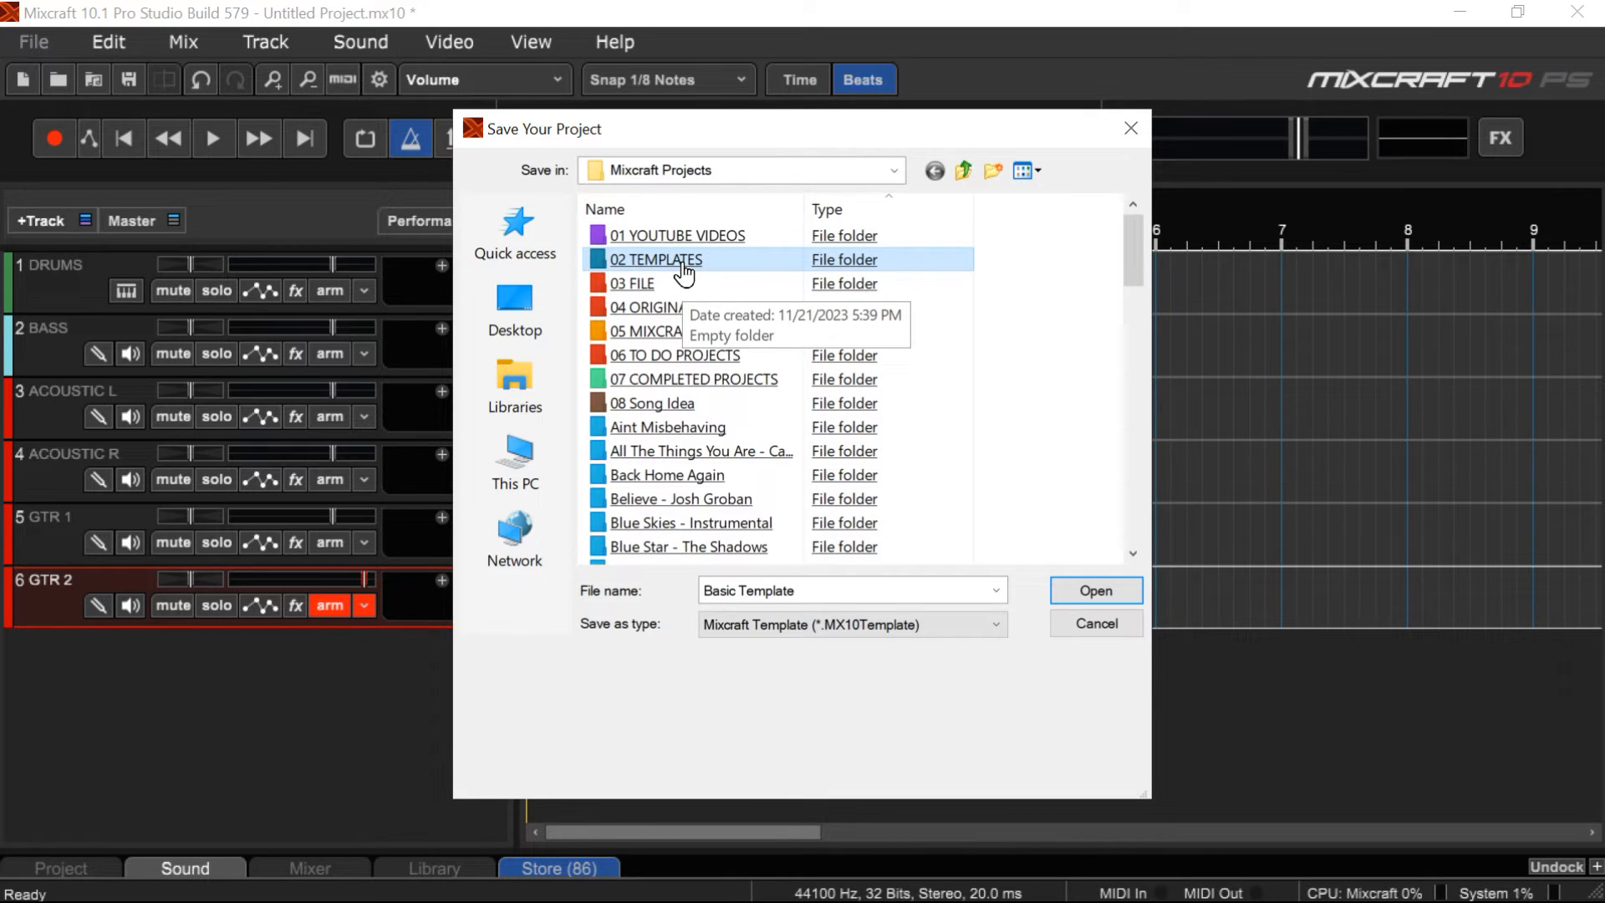
pyautogui.doubleClick(682, 266)
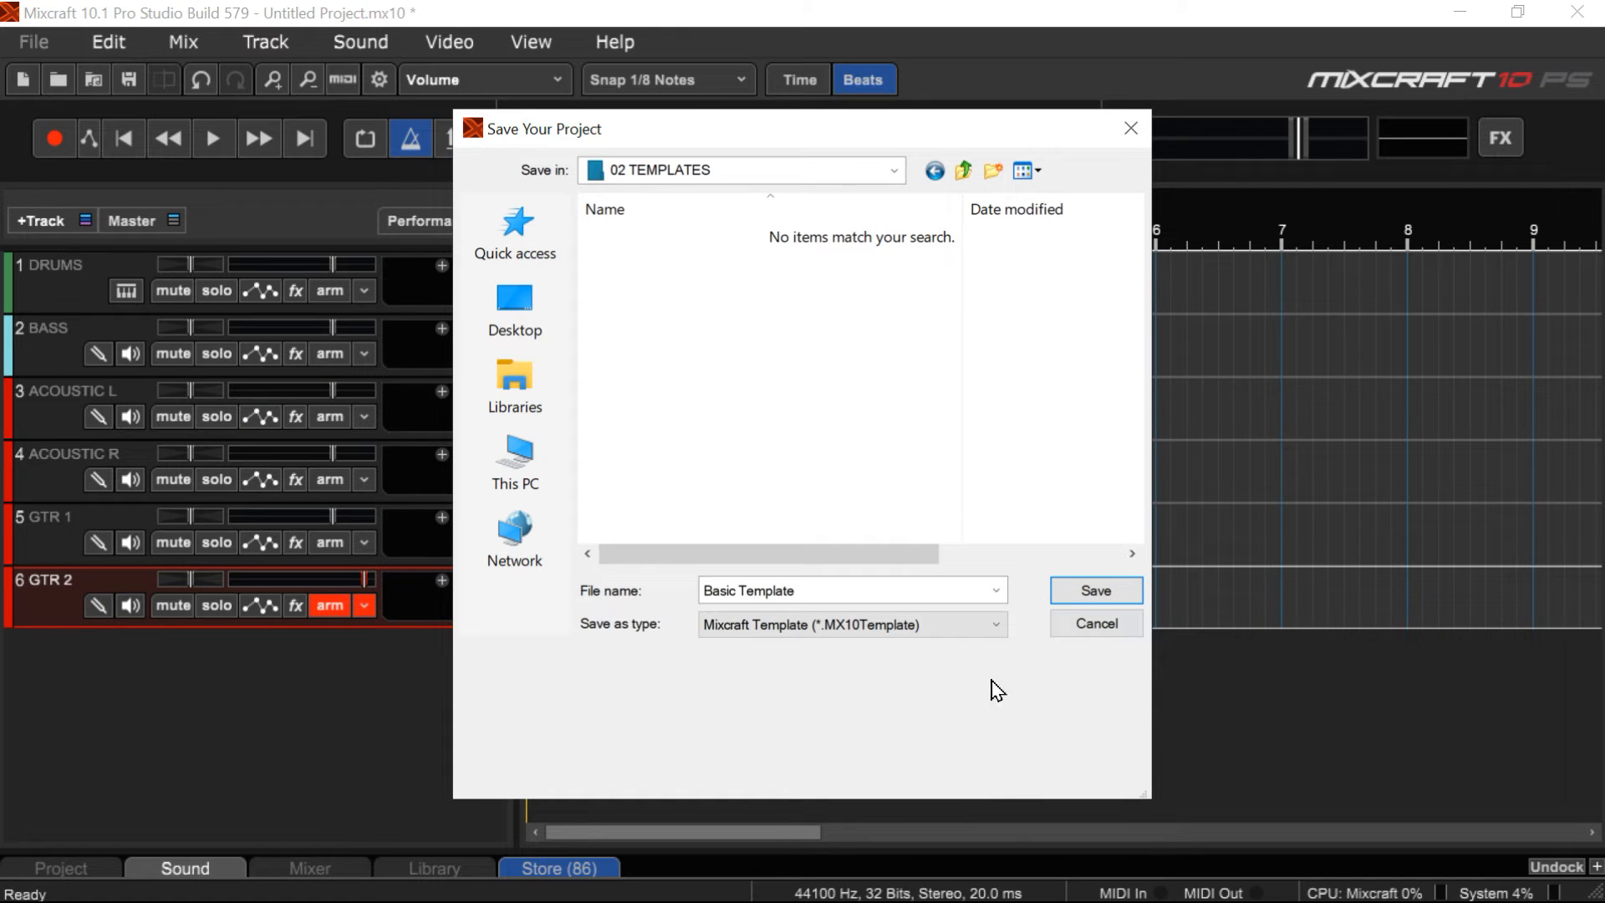
pyautogui.click(1096, 591)
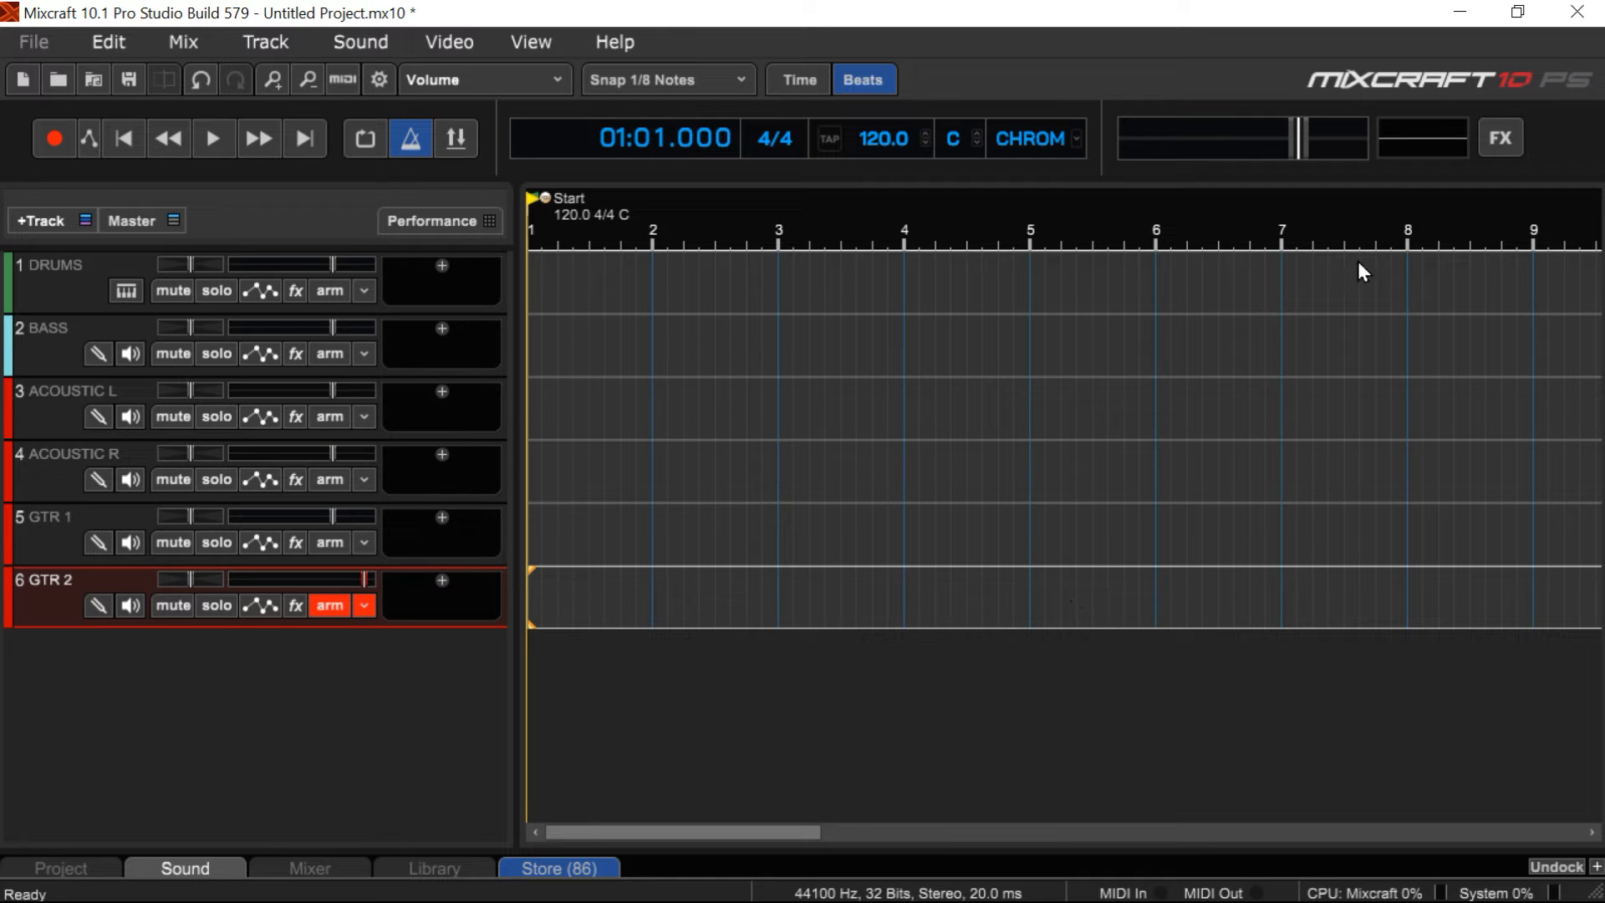
# Close Mixcraft without saving changes and reopen Basic Template from the 02 TEMPLATES folder in File Explorer
pyautogui.click(1577, 12)
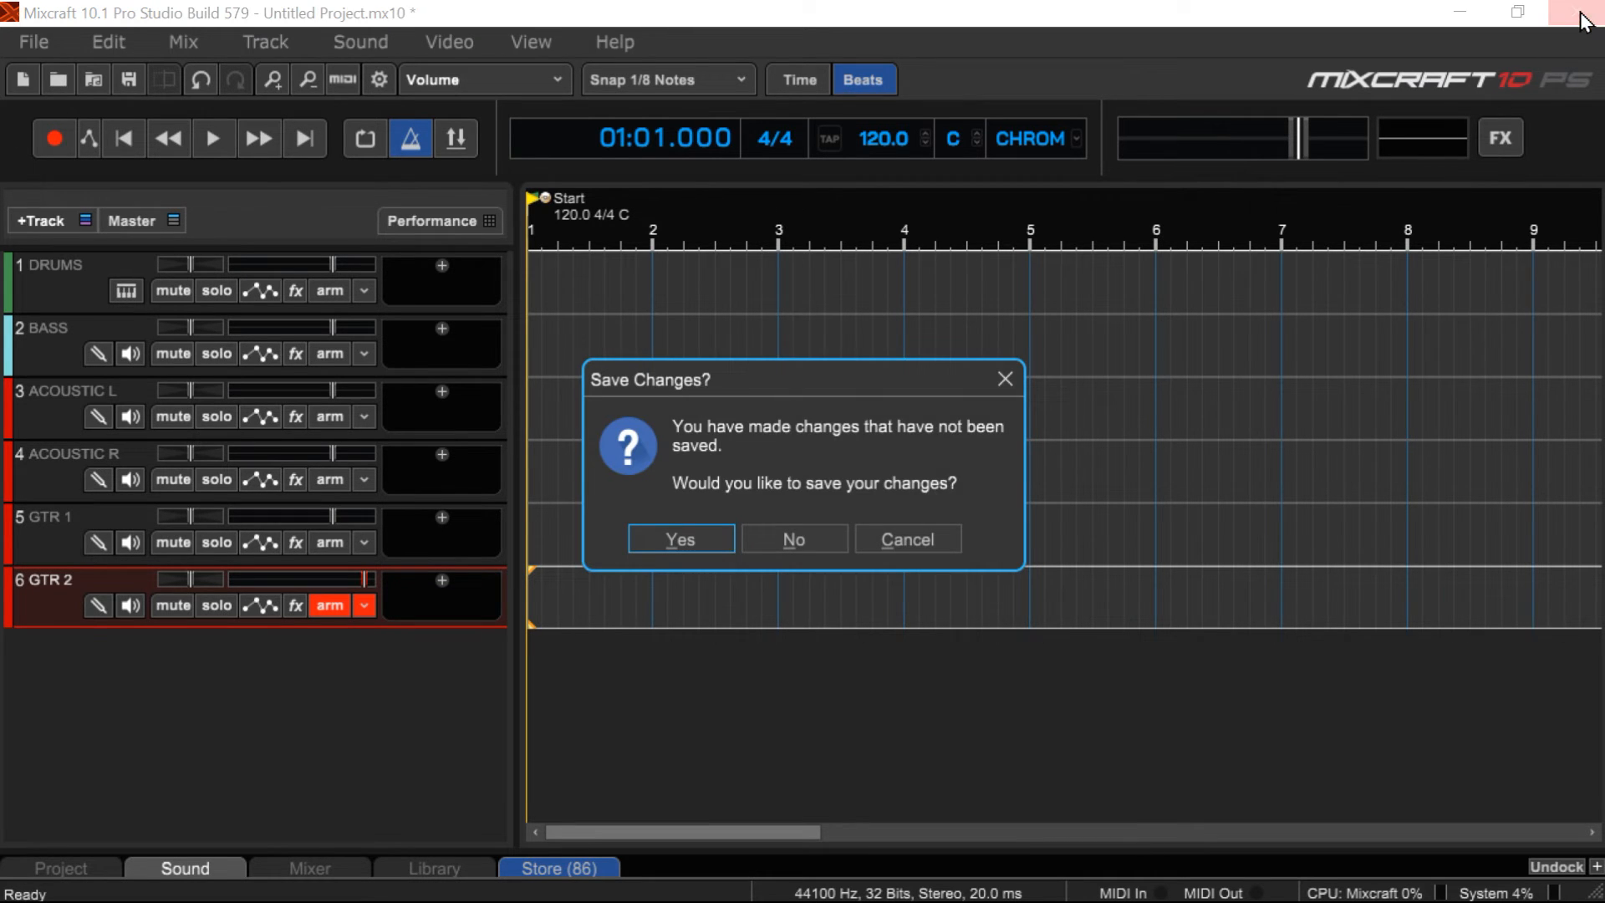
pyautogui.click(790, 541)
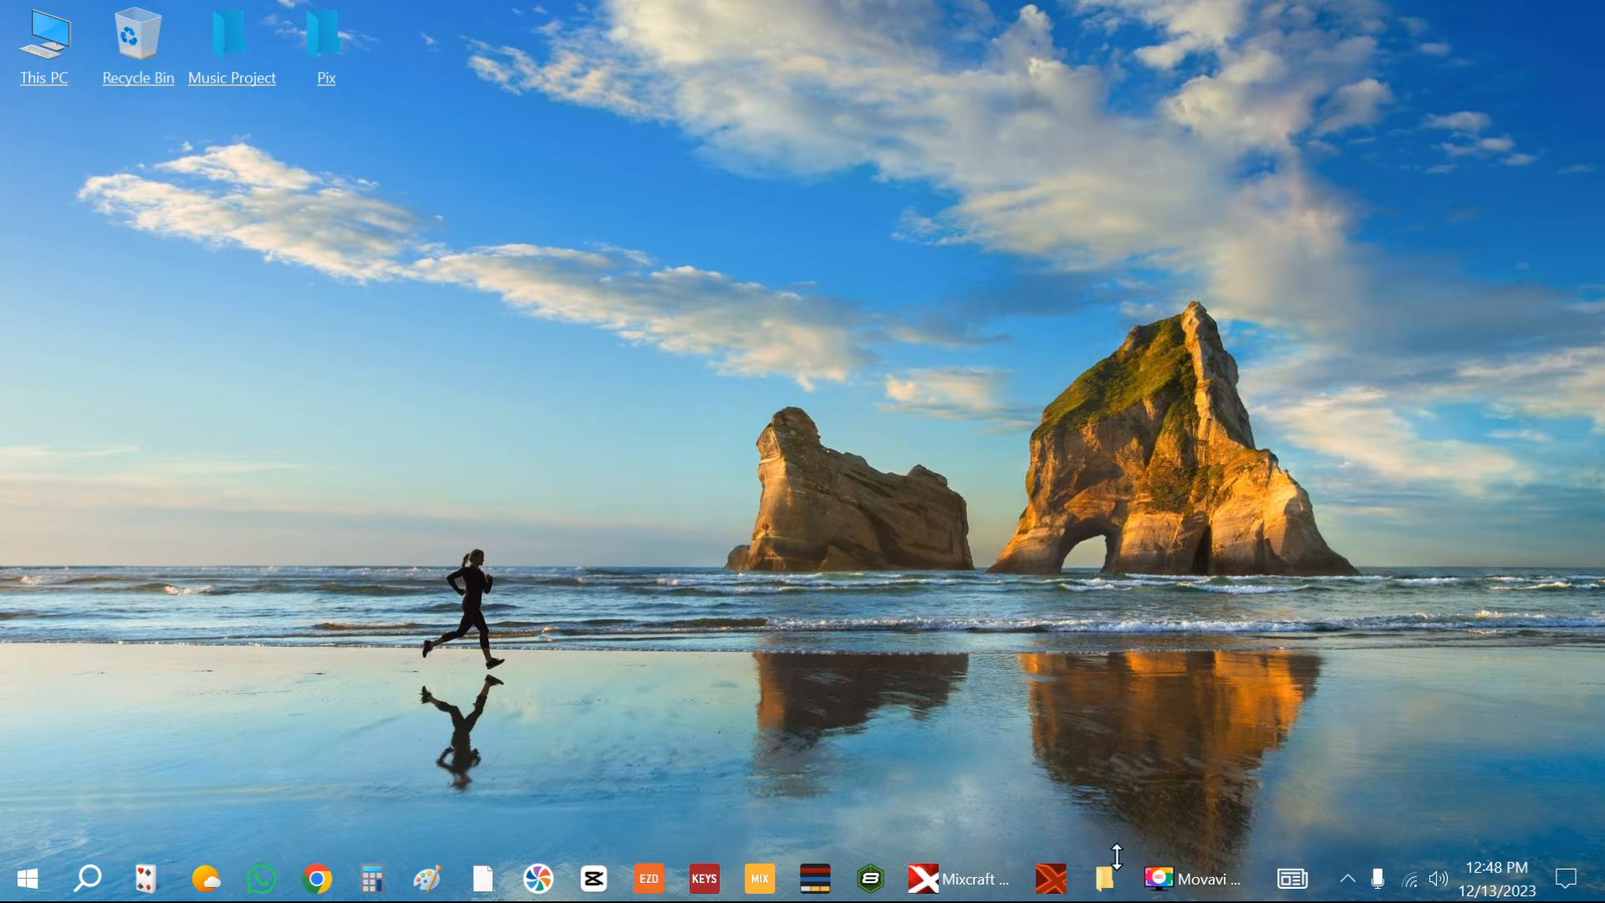
pyautogui.click(1106, 878)
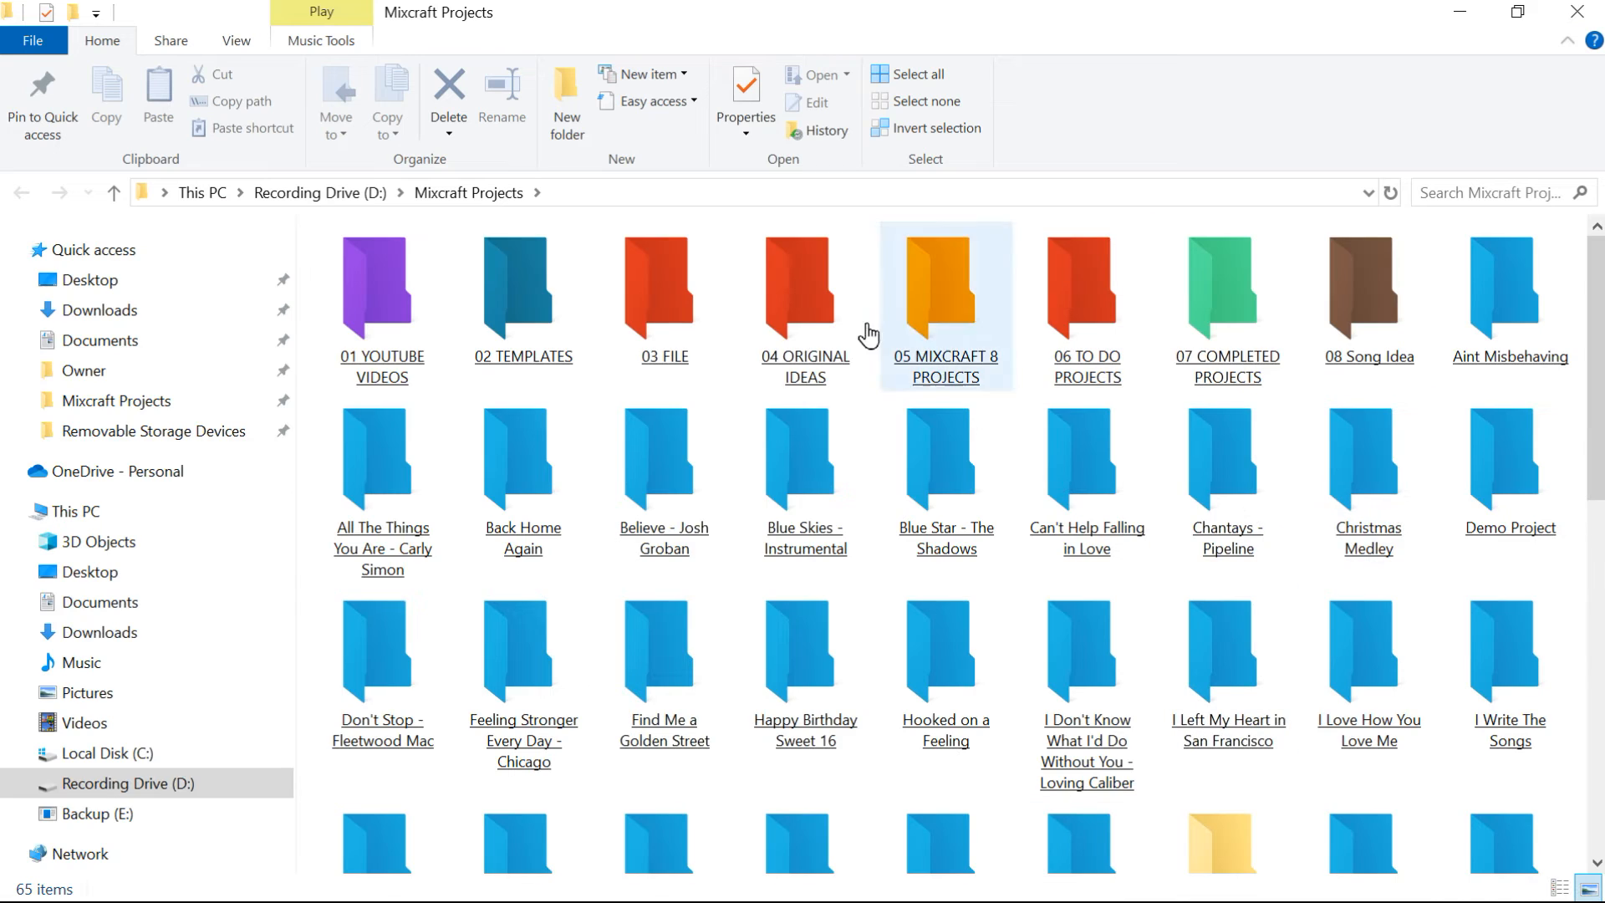
pyautogui.click(577, 261)
pyautogui.doubleClick(525, 282)
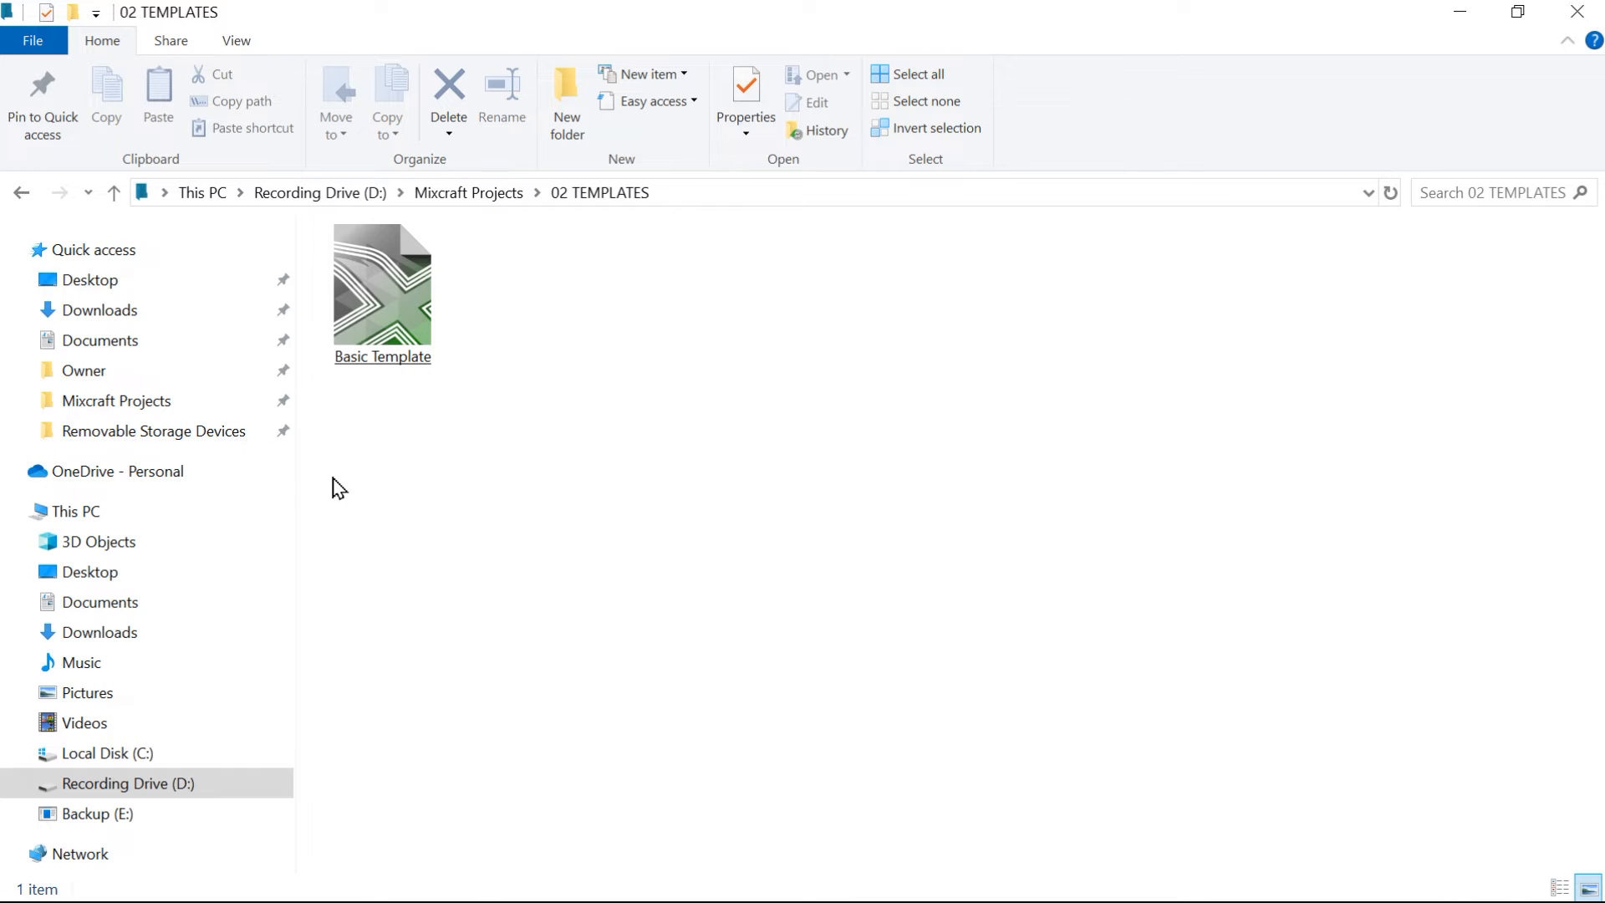
pyautogui.doubleClick(378, 306)
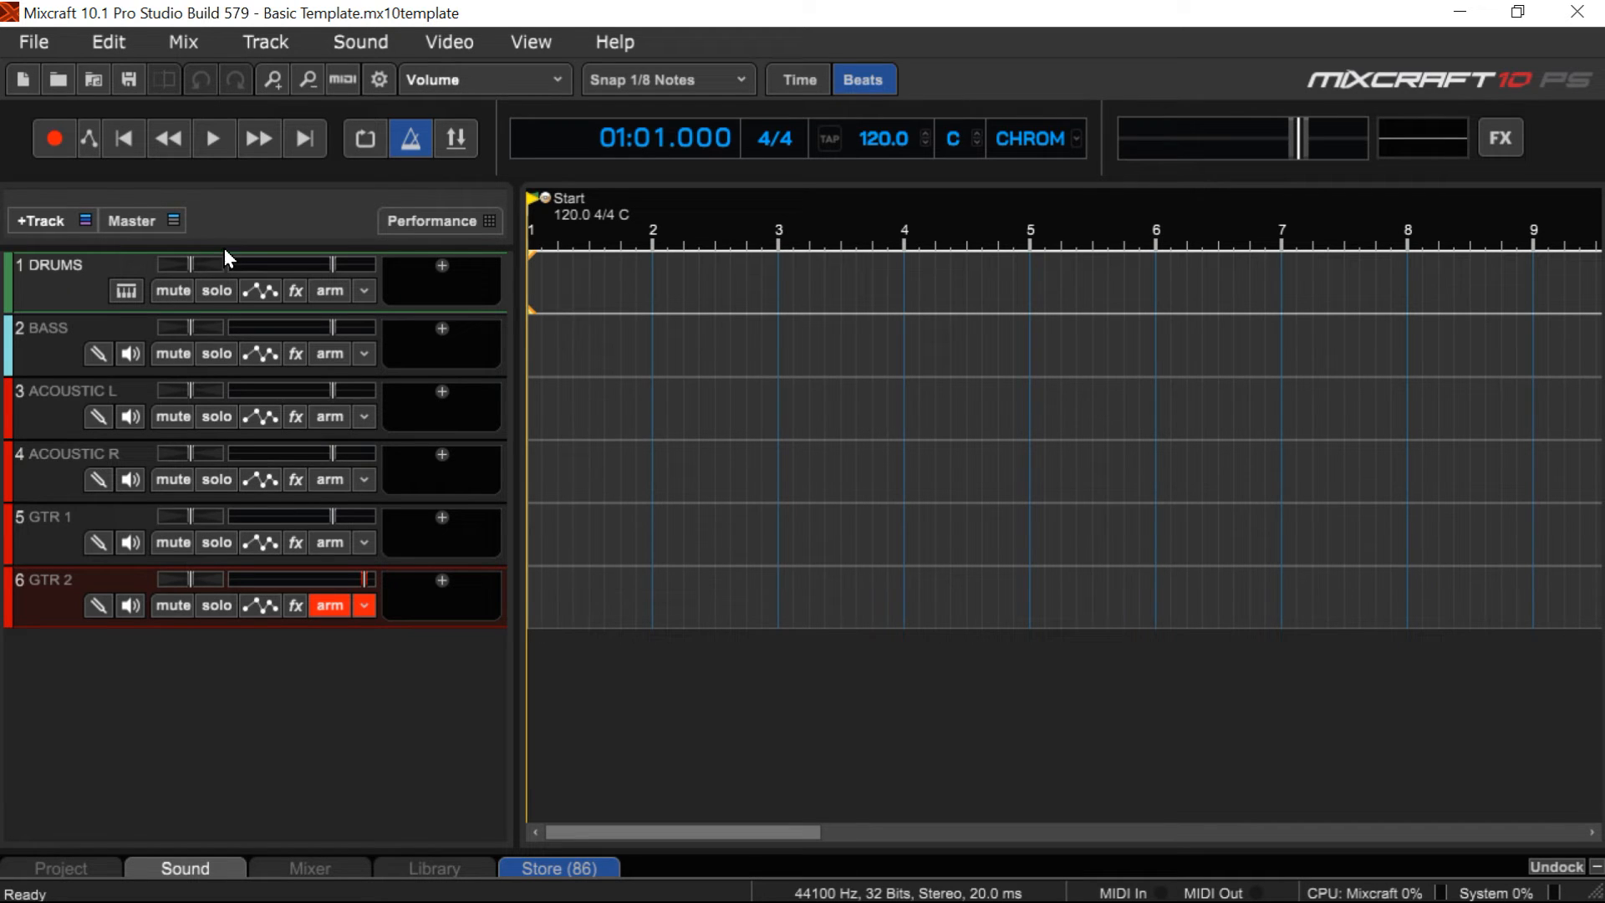
# Add three instrument tracks below GTR 2 and name them PIANO, STRINGS and BRASS
pyautogui.click(57, 217)
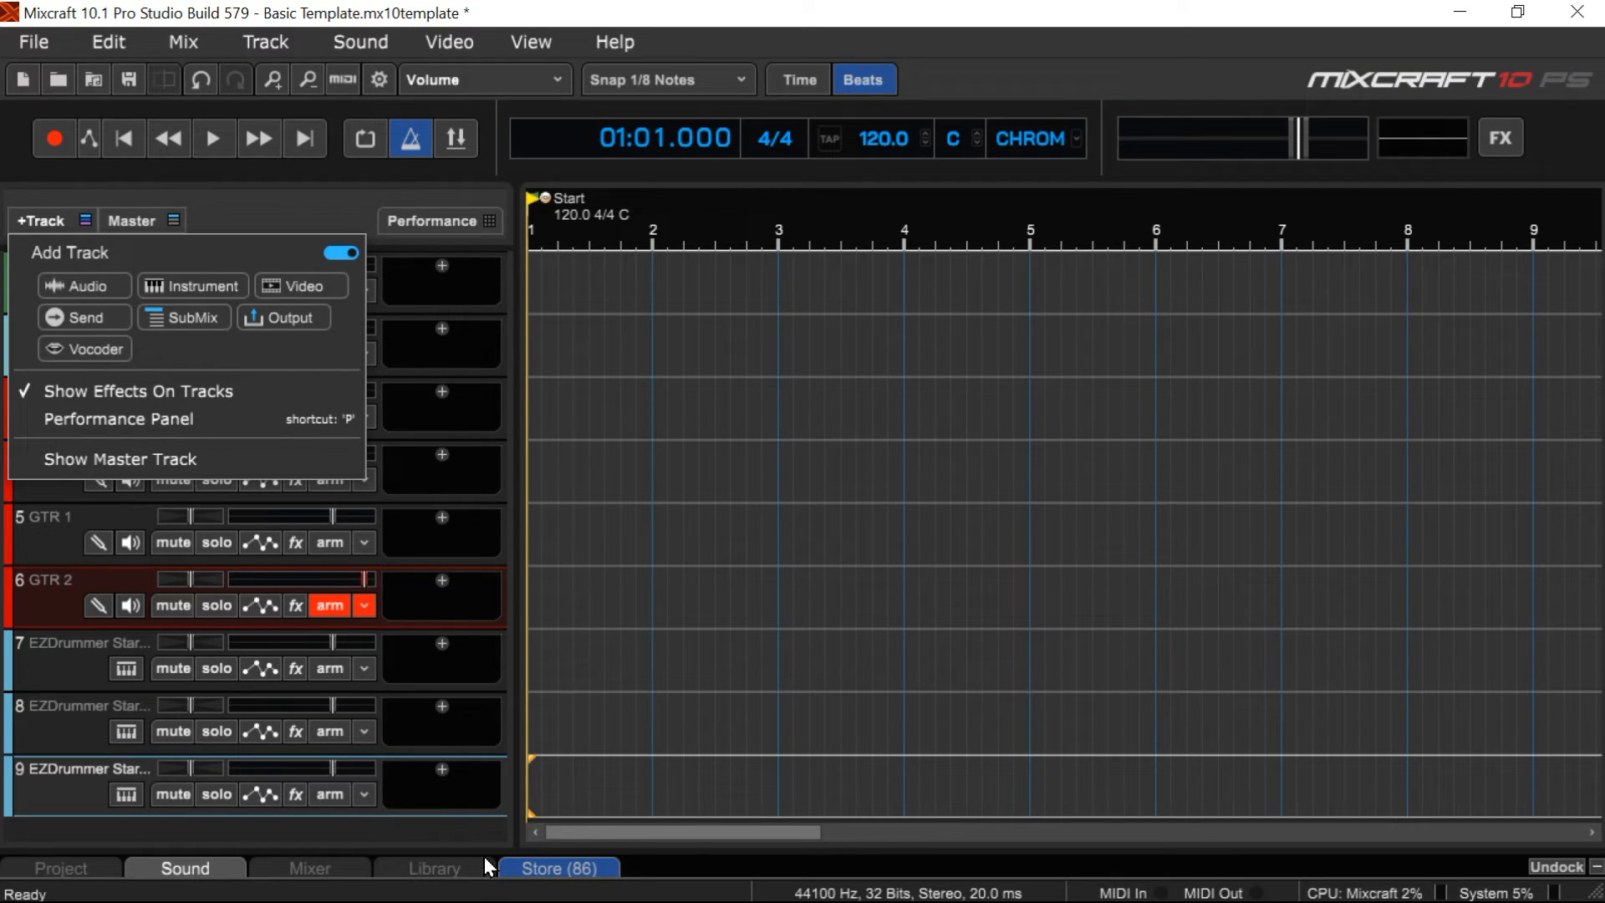
pyautogui.doubleClick(77, 650)
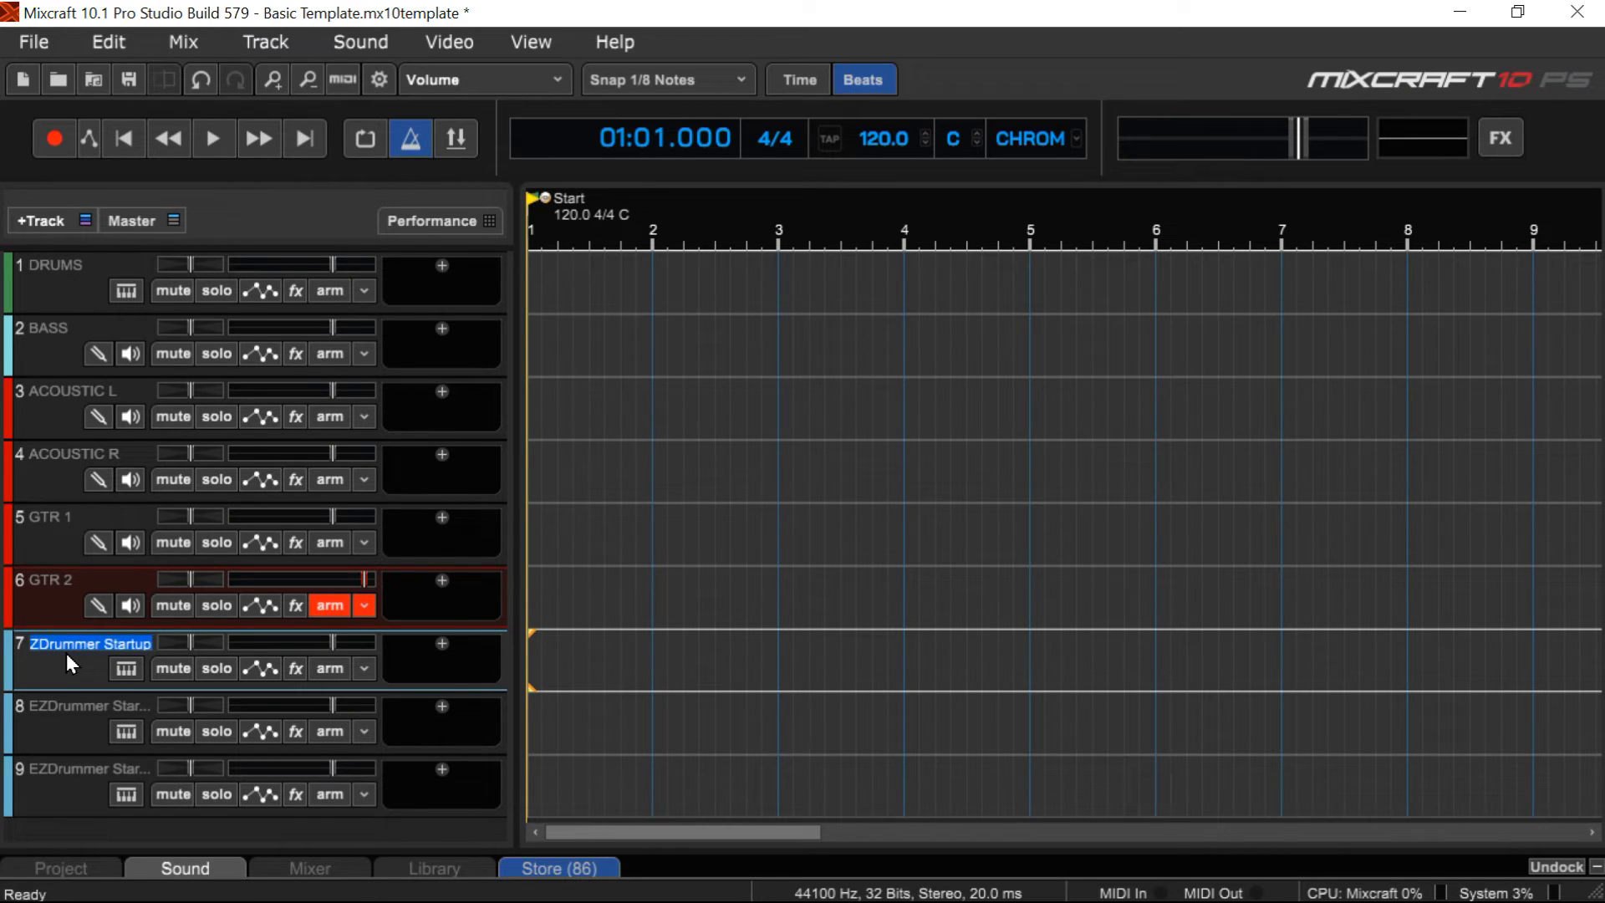
pyautogui.write('PIANO')
pyautogui.doubleClick(77, 709)
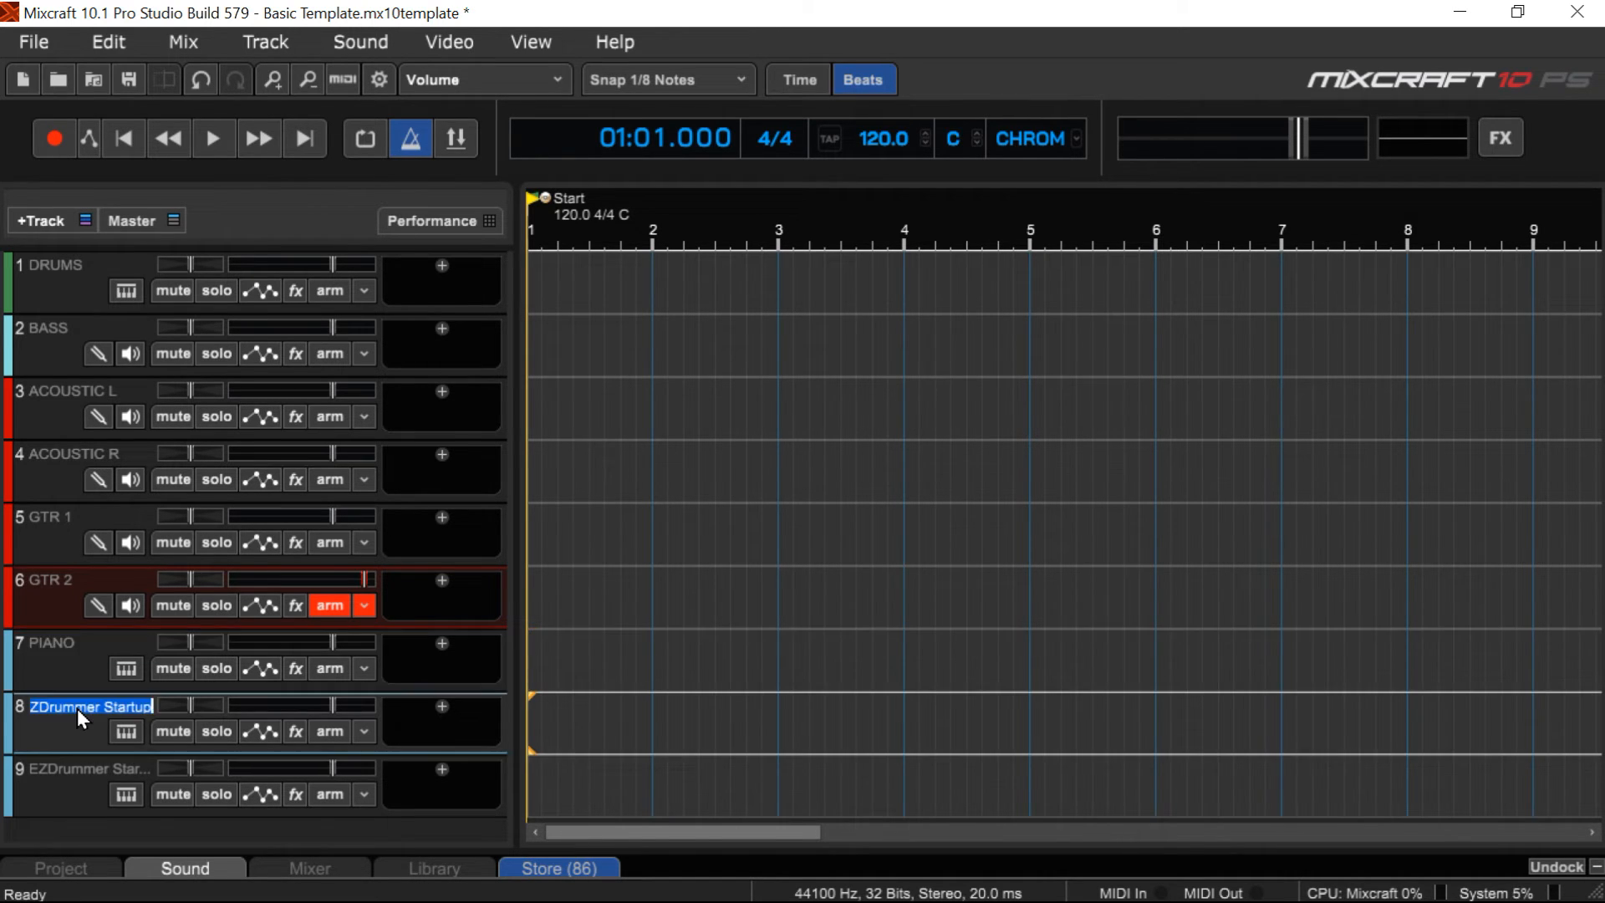
pyautogui.write('sTRINGS')
pyautogui.doubleClick(83, 769)
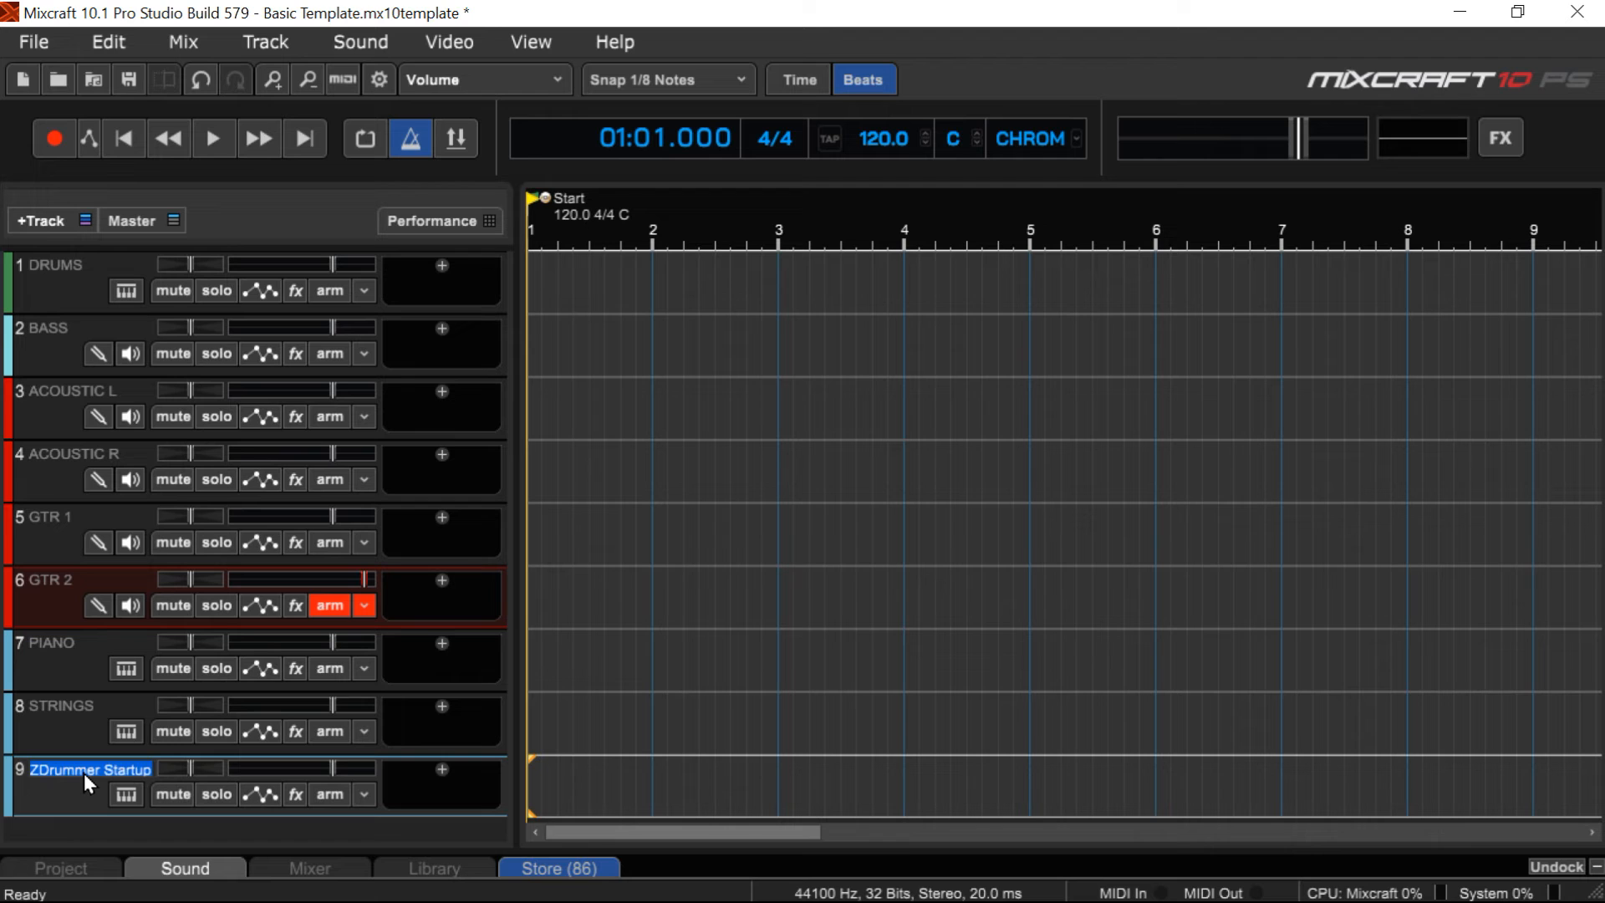
pyautogui.write('BRASS')
# Set the color of the BRASS track to orange and the STRINGS track to dusty pink
pyautogui.rightClick(69, 795)
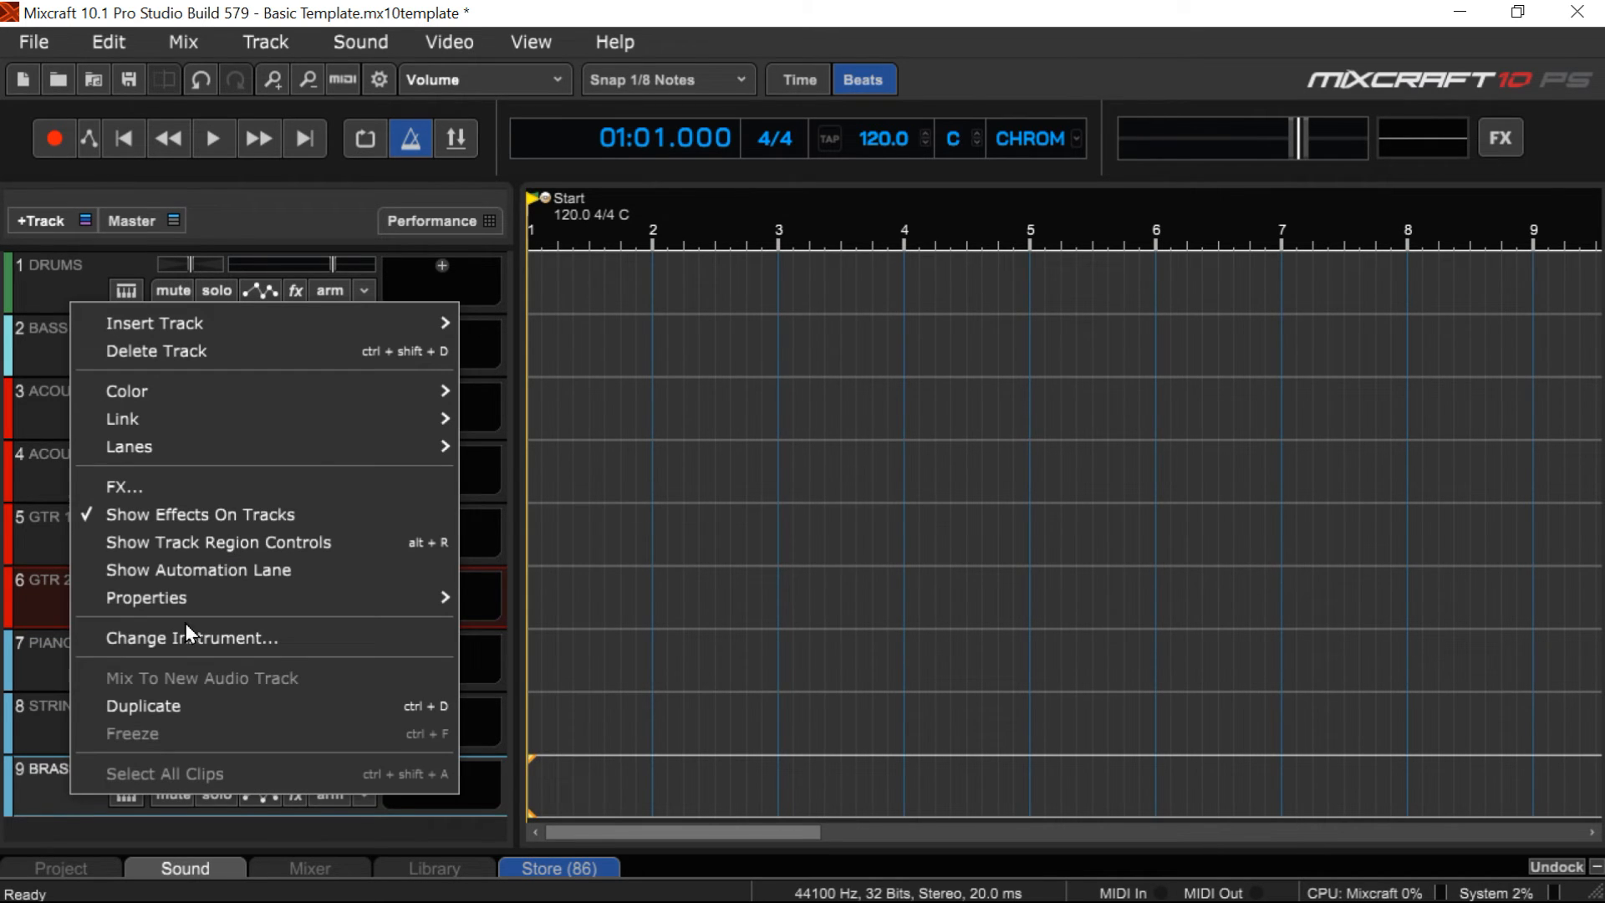
pyautogui.moveTo(291, 391)
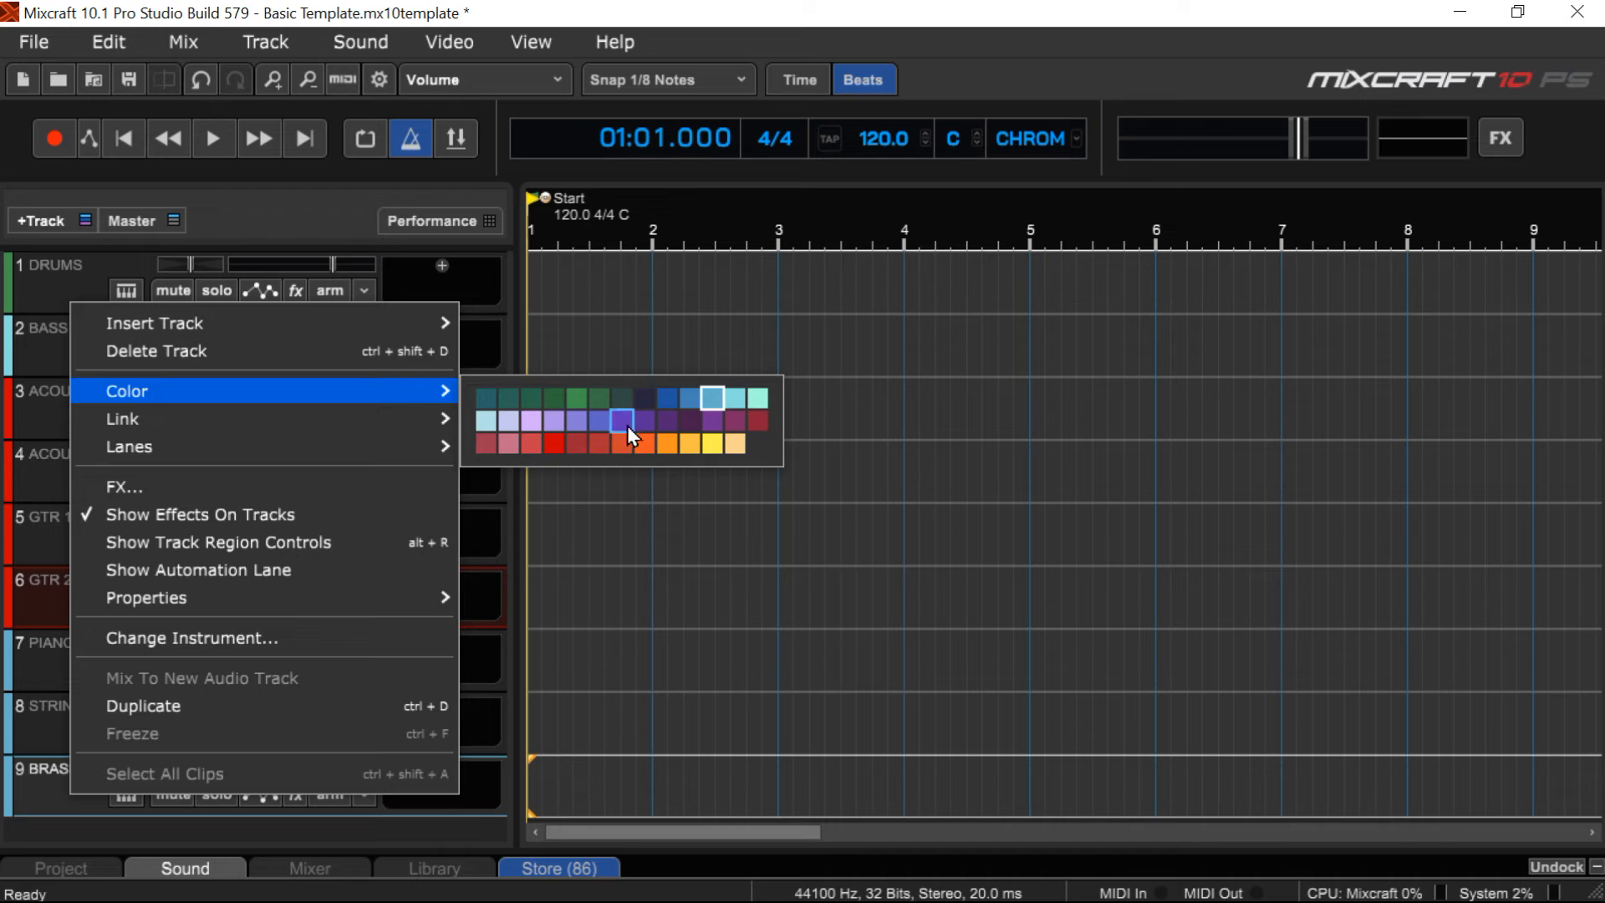
pyautogui.click(658, 445)
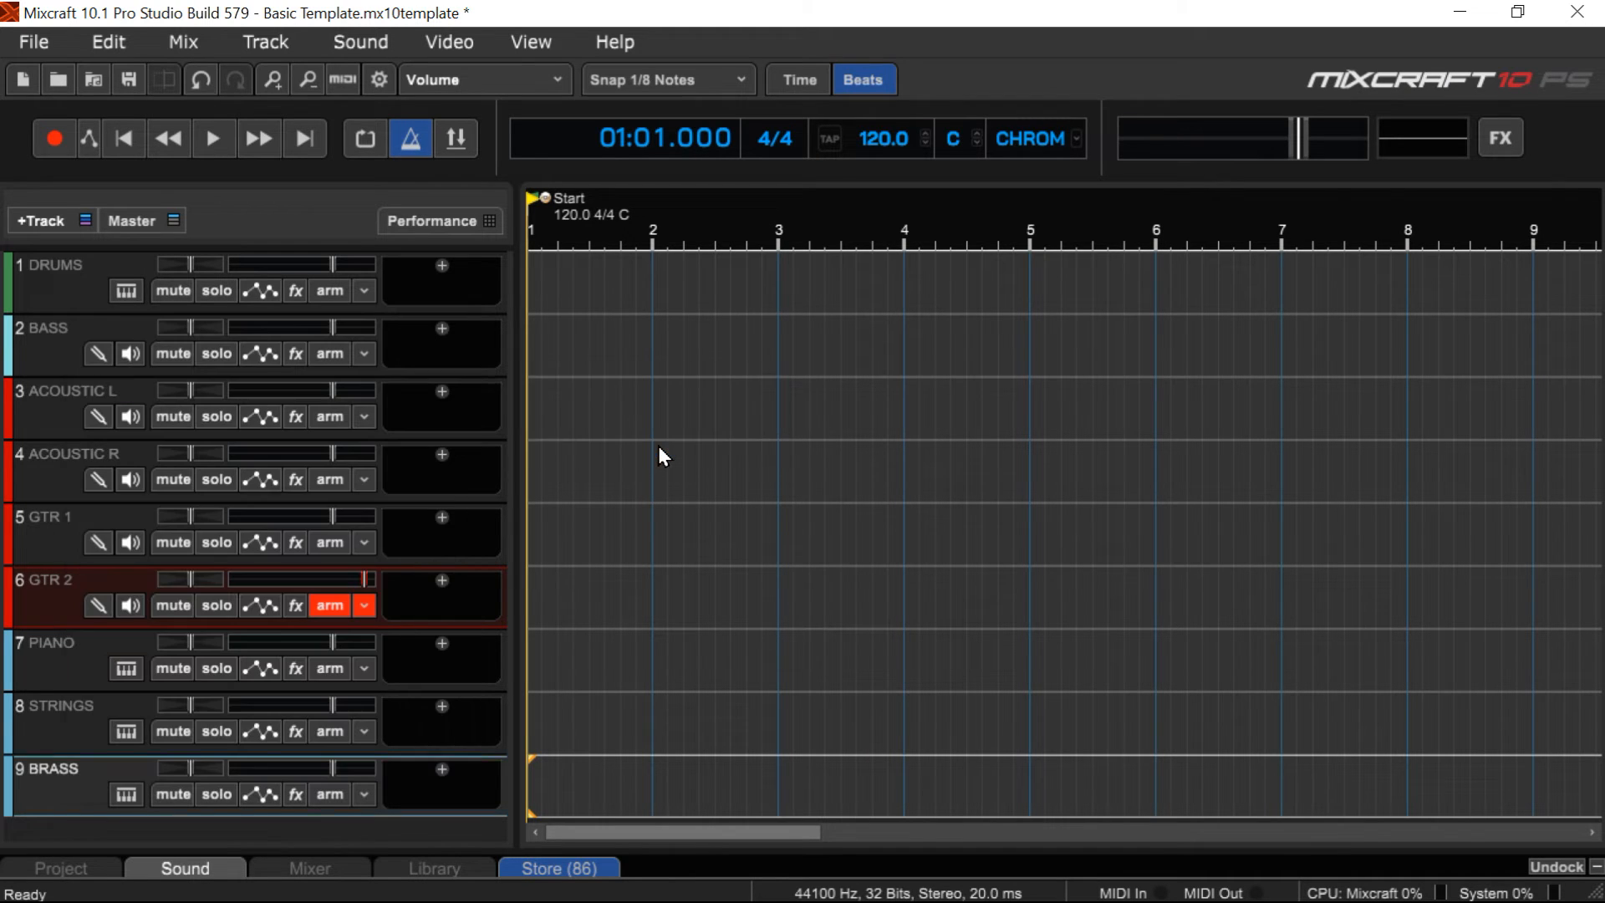
pyautogui.rightClick(68, 720)
pyautogui.moveTo(303, 330)
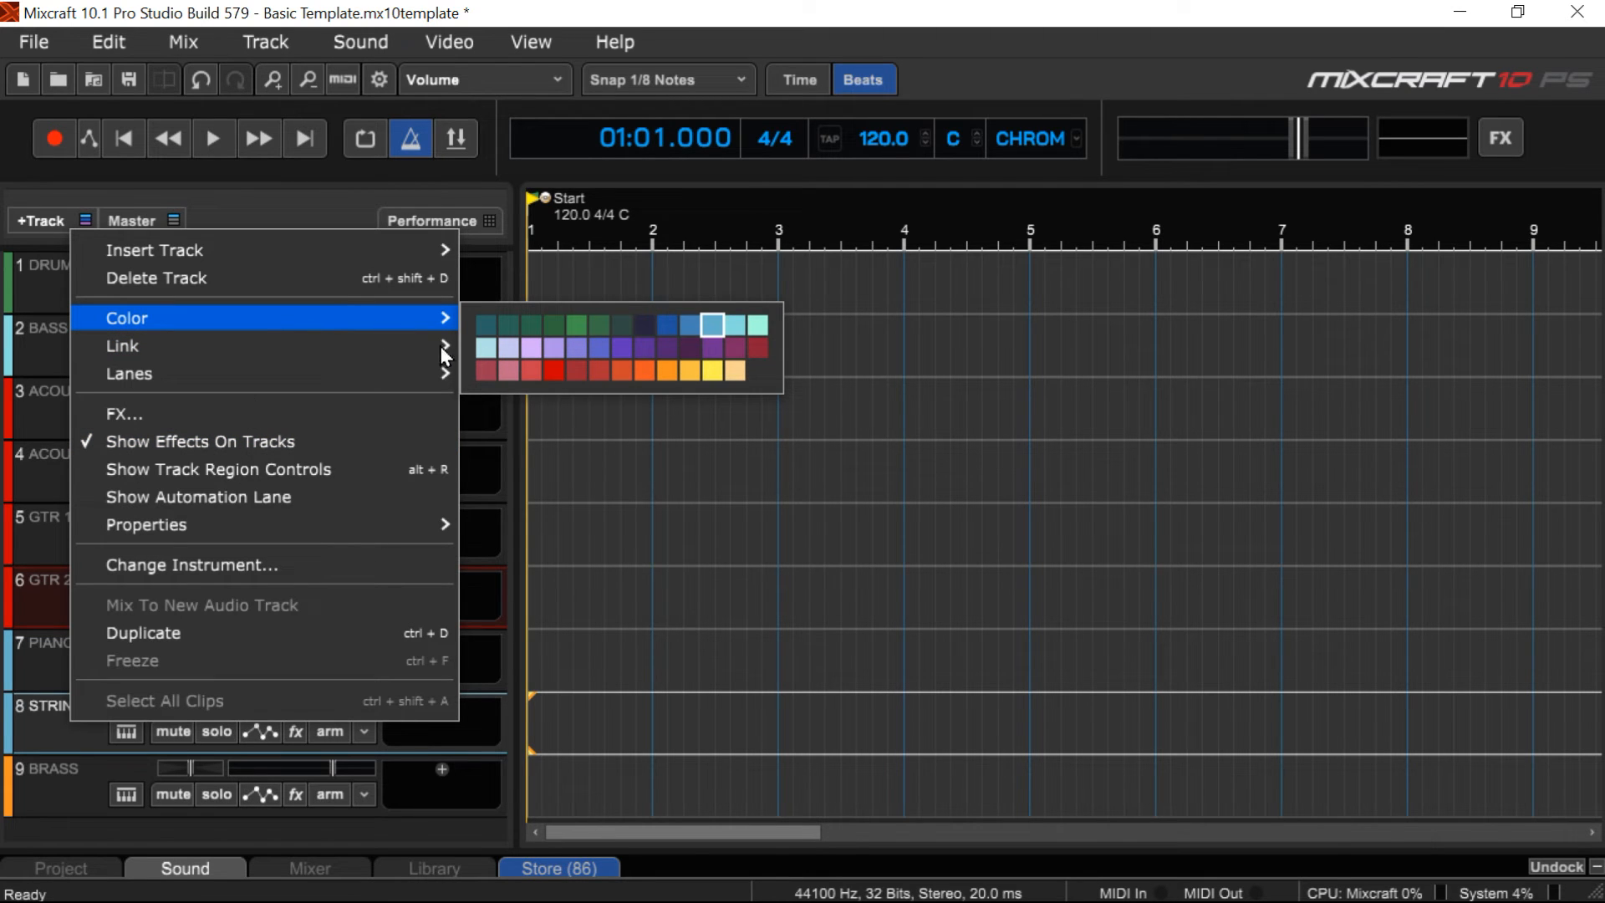
pyautogui.click(509, 379)
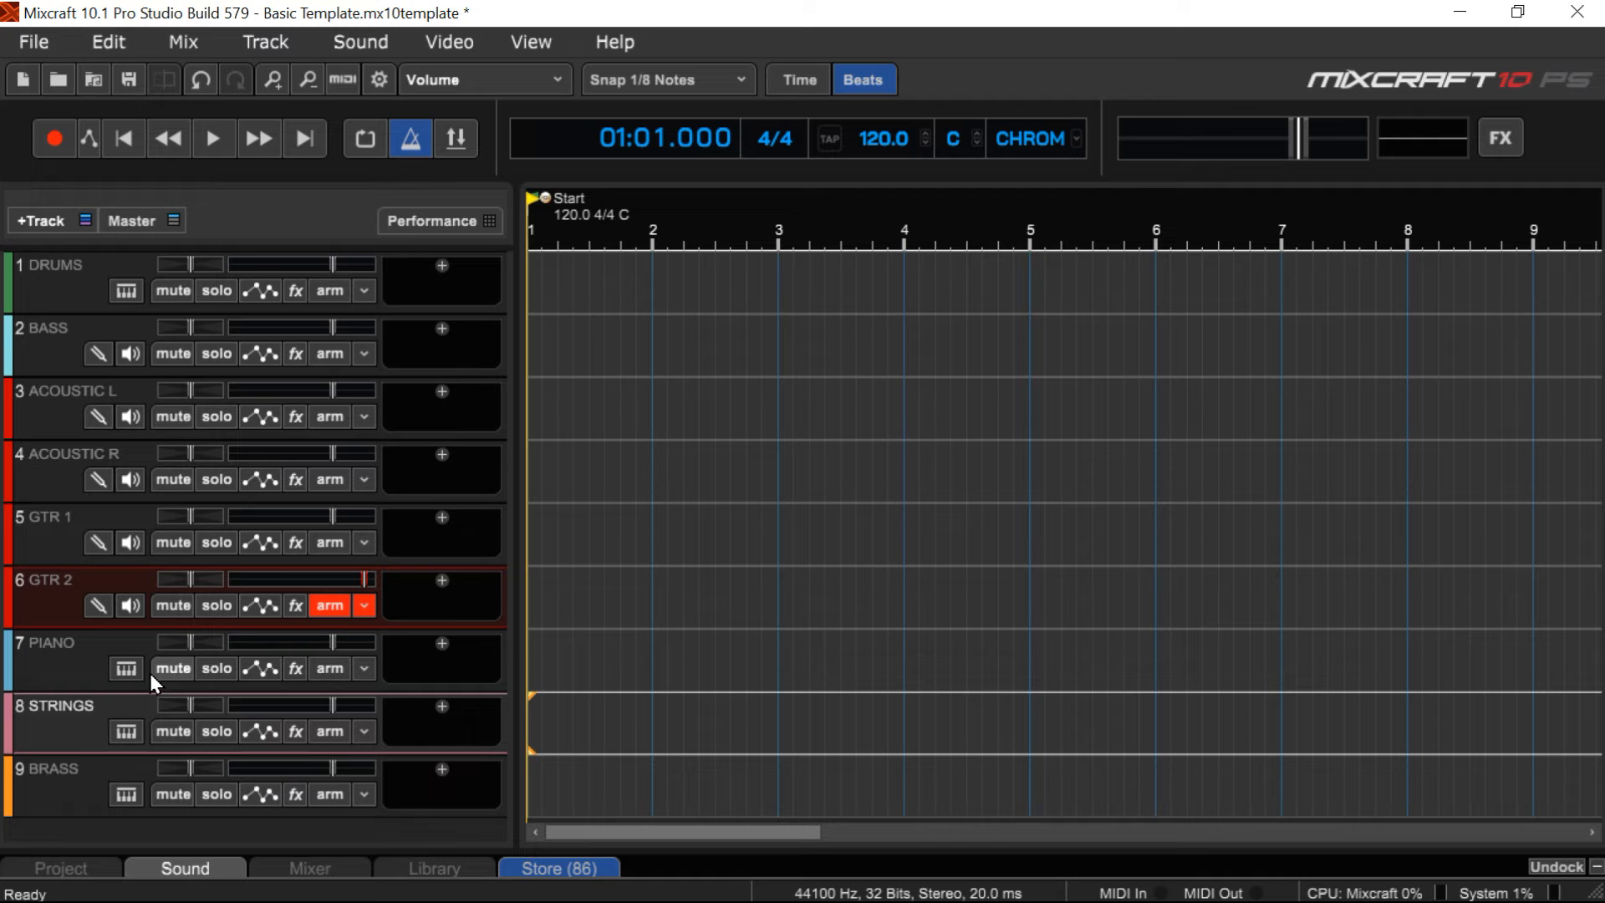
# Set the color of the PIANO track to light purple
pyautogui.rightClick(77, 668)
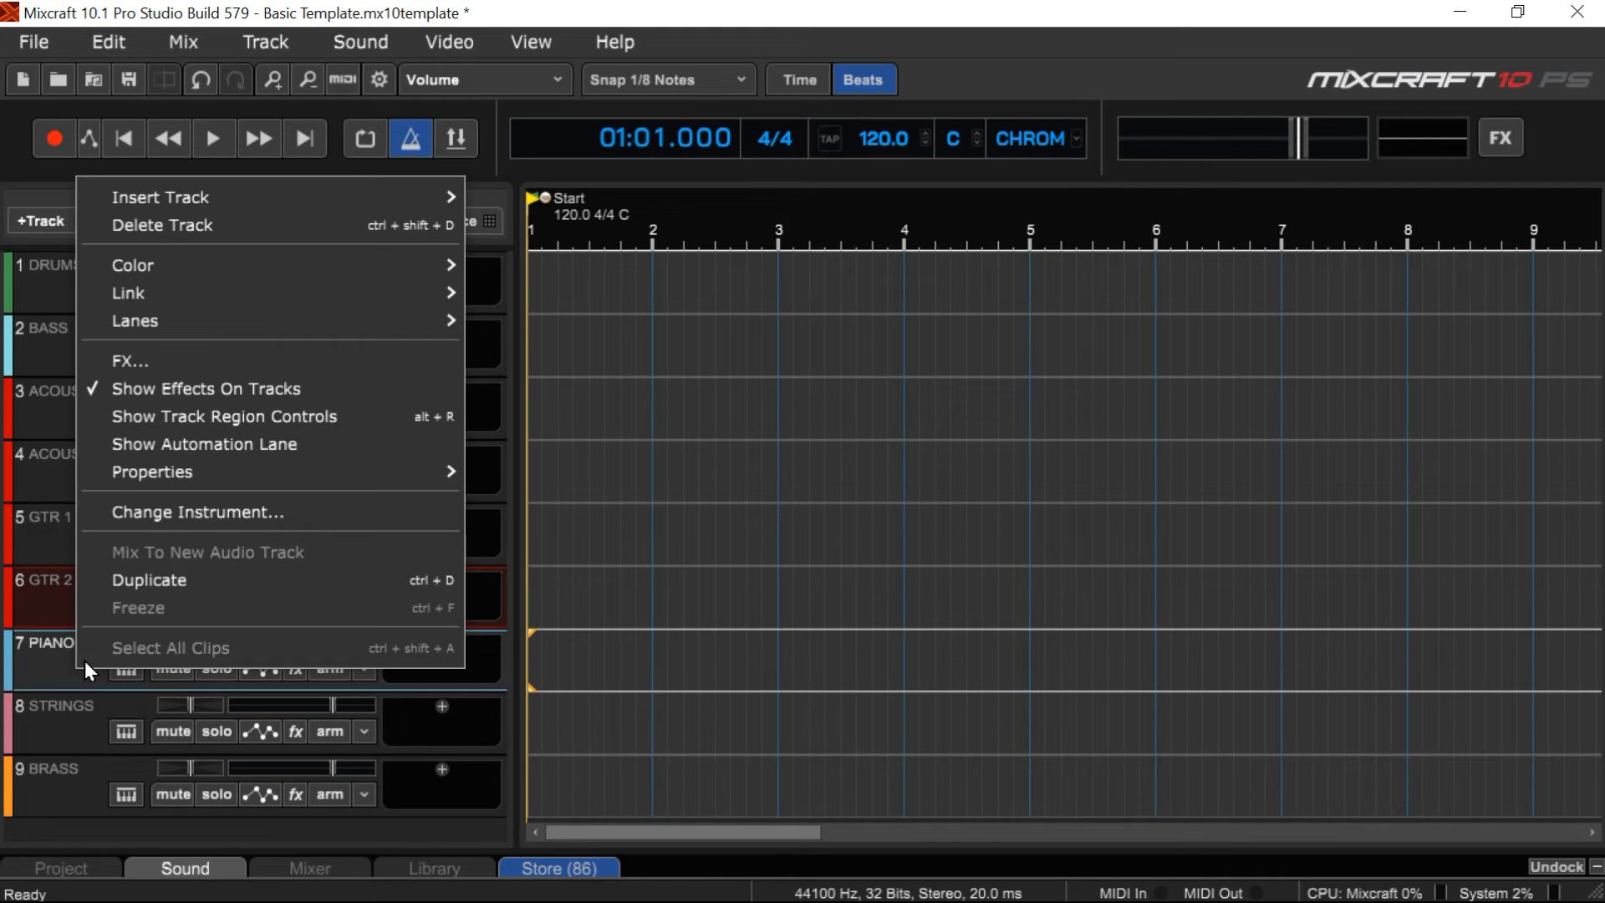
pyautogui.moveTo(307, 269)
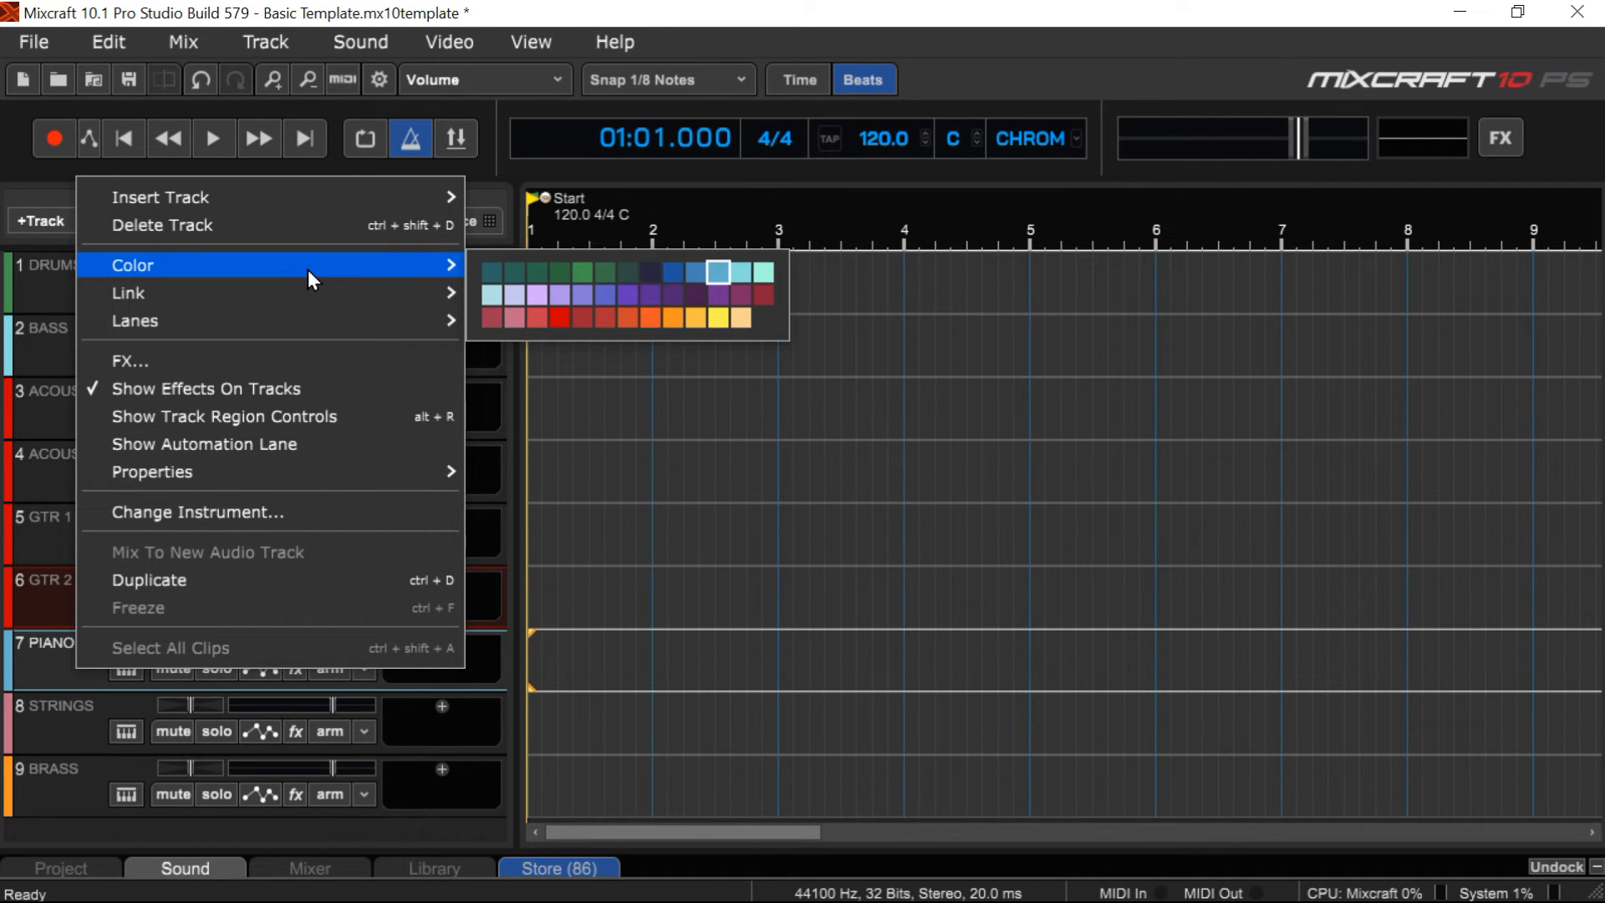
pyautogui.click(580, 298)
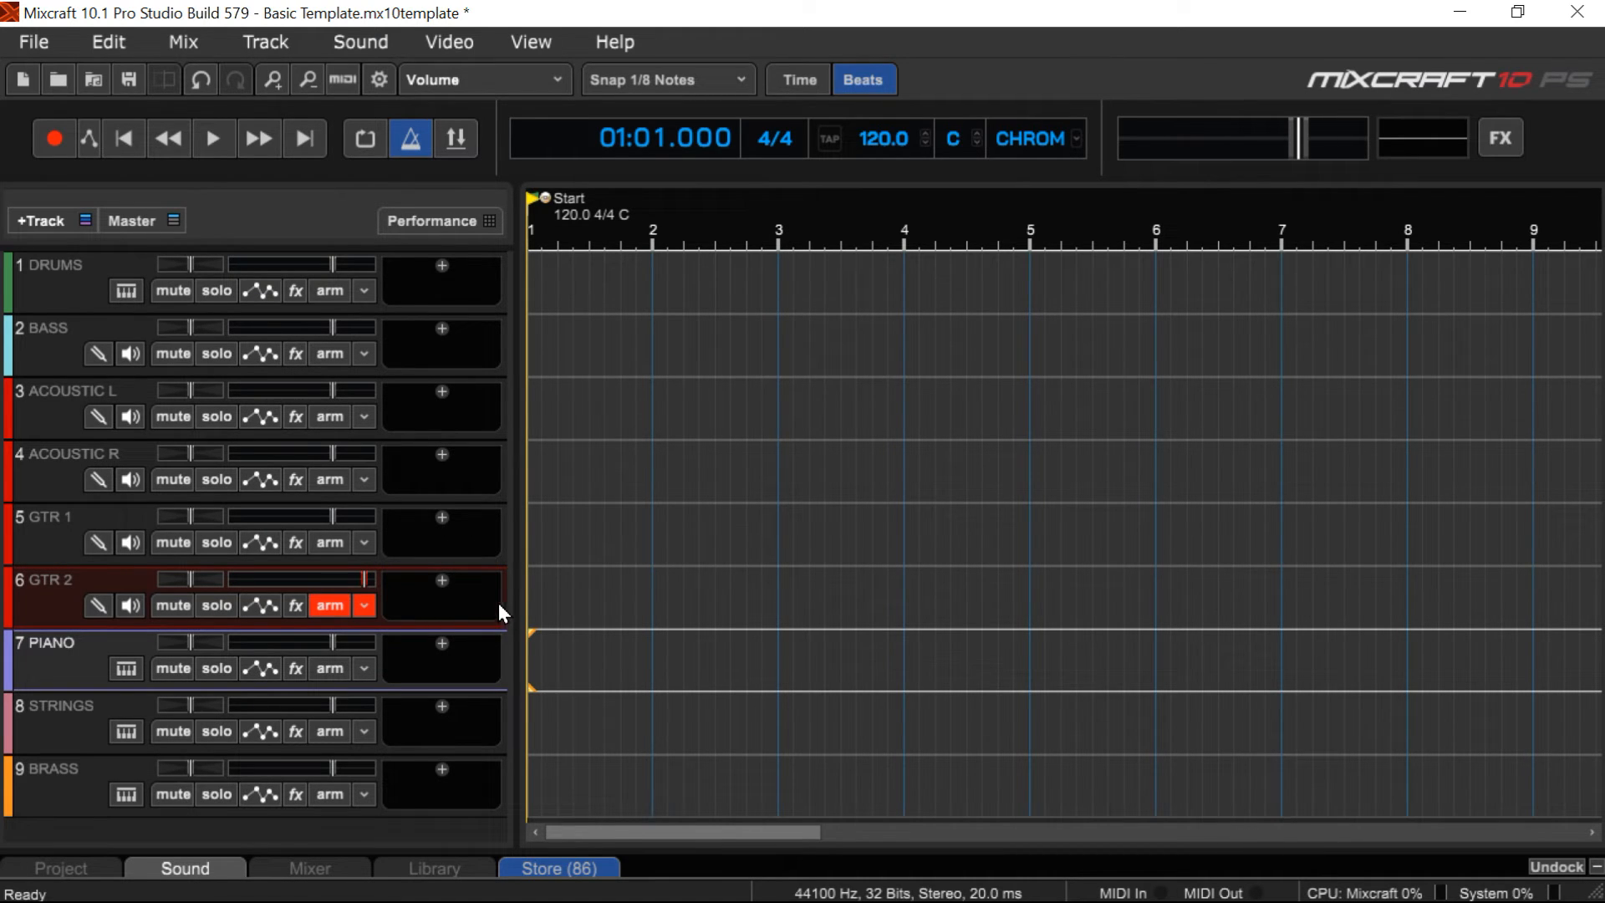
# Assign the EZkeys VSTi instrument to the PIANO track and close its plug-in window
pyautogui.click(123, 667)
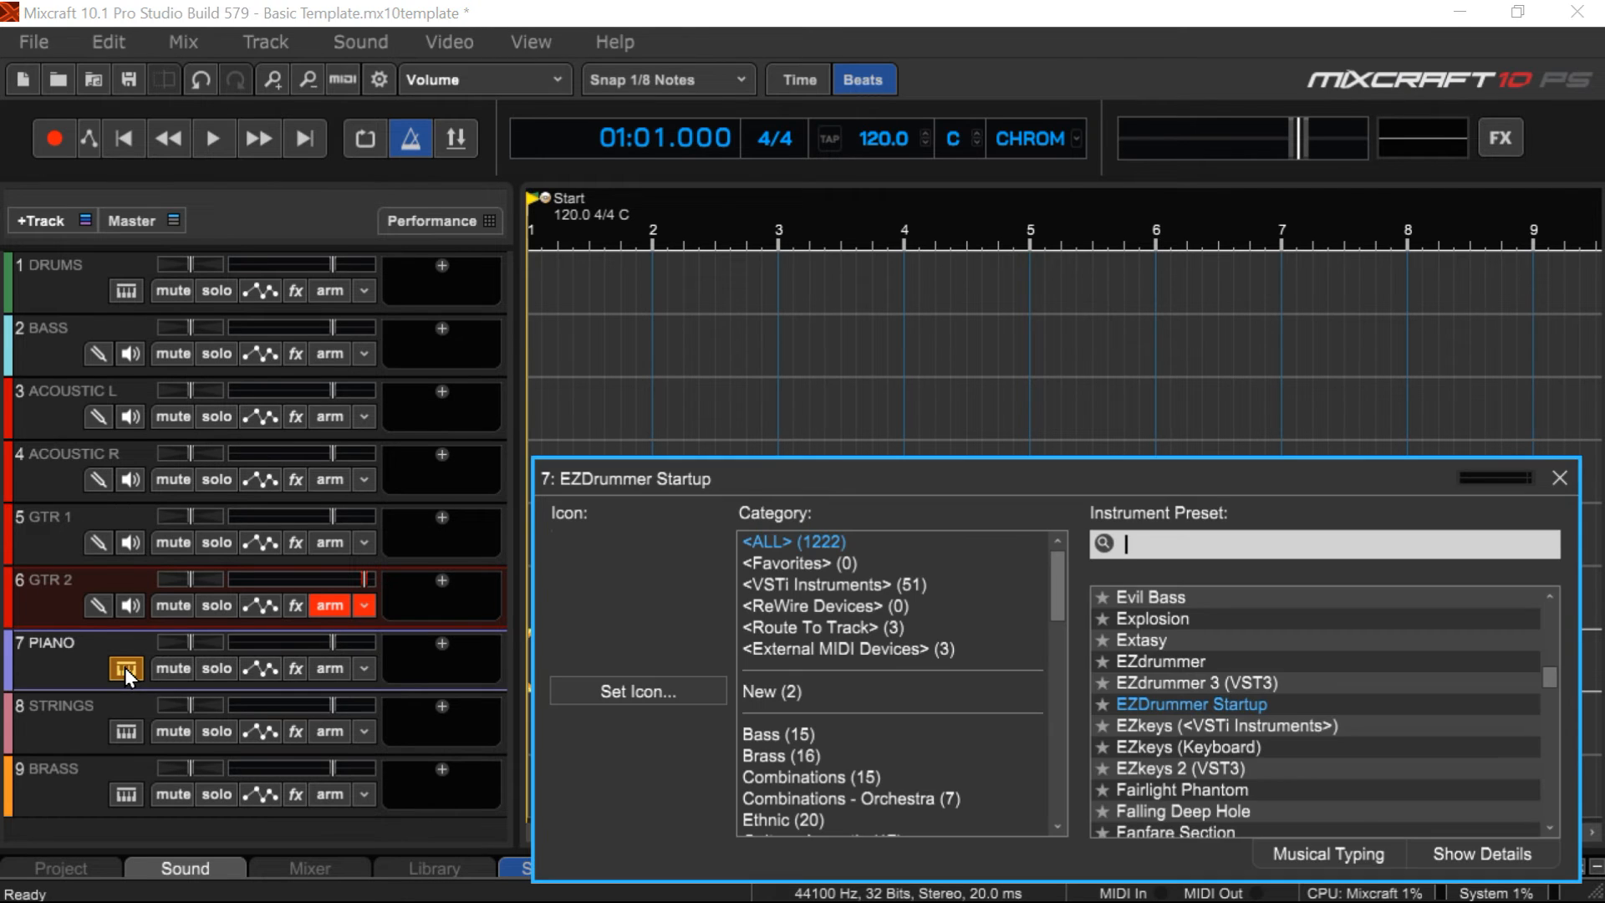
pyautogui.click(785, 585)
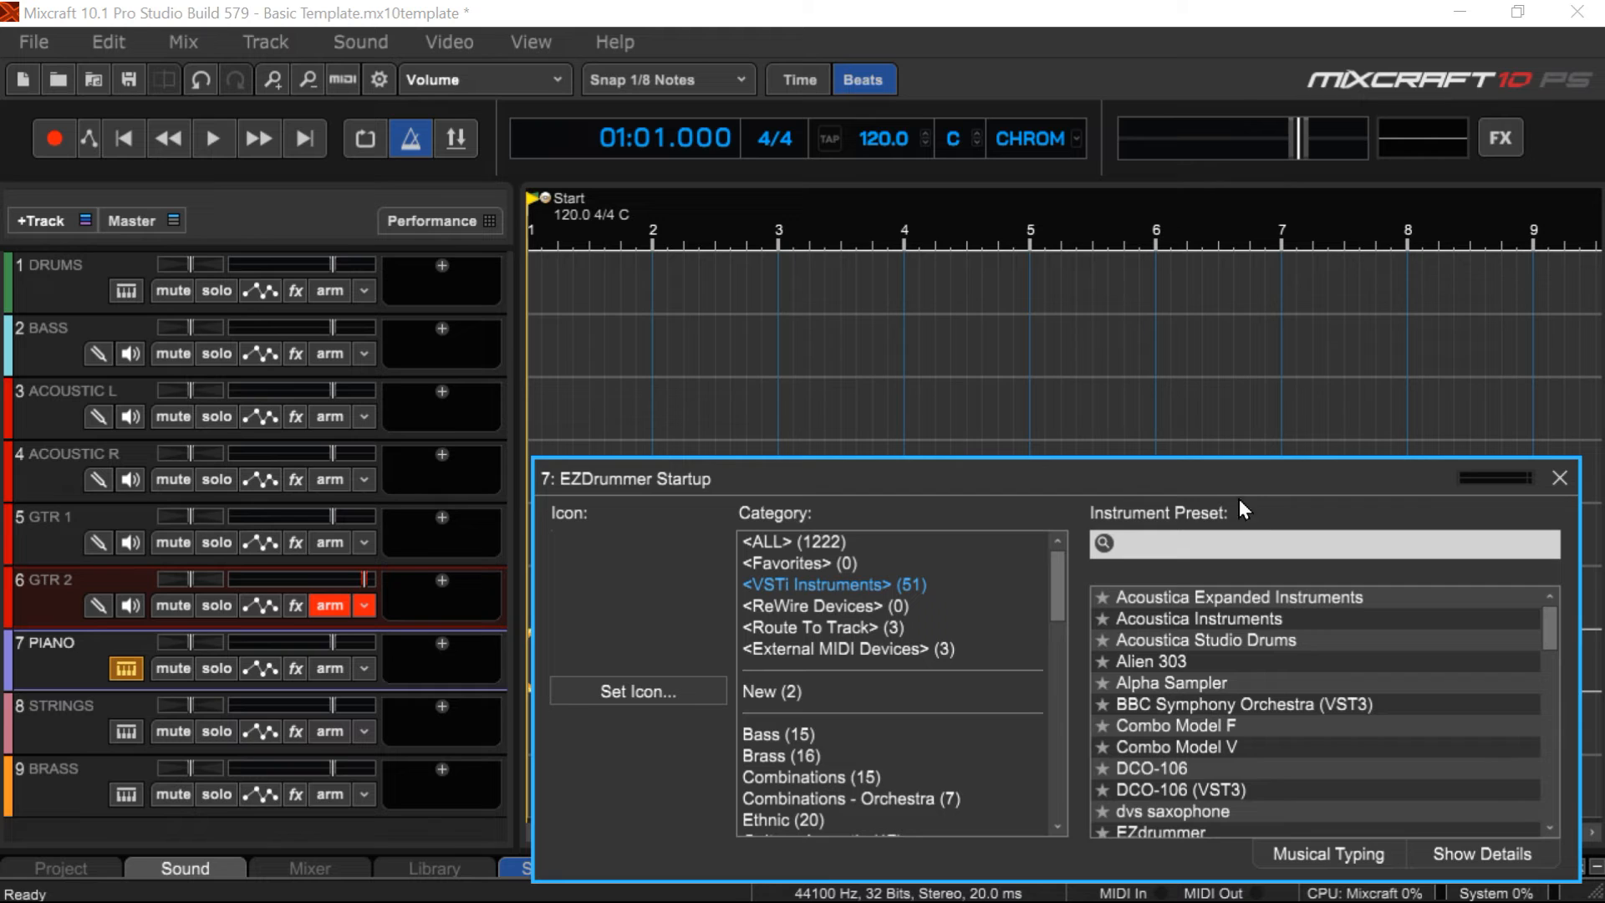
pyautogui.moveTo(1207, 464); pyautogui.dragTo(1117, 239)
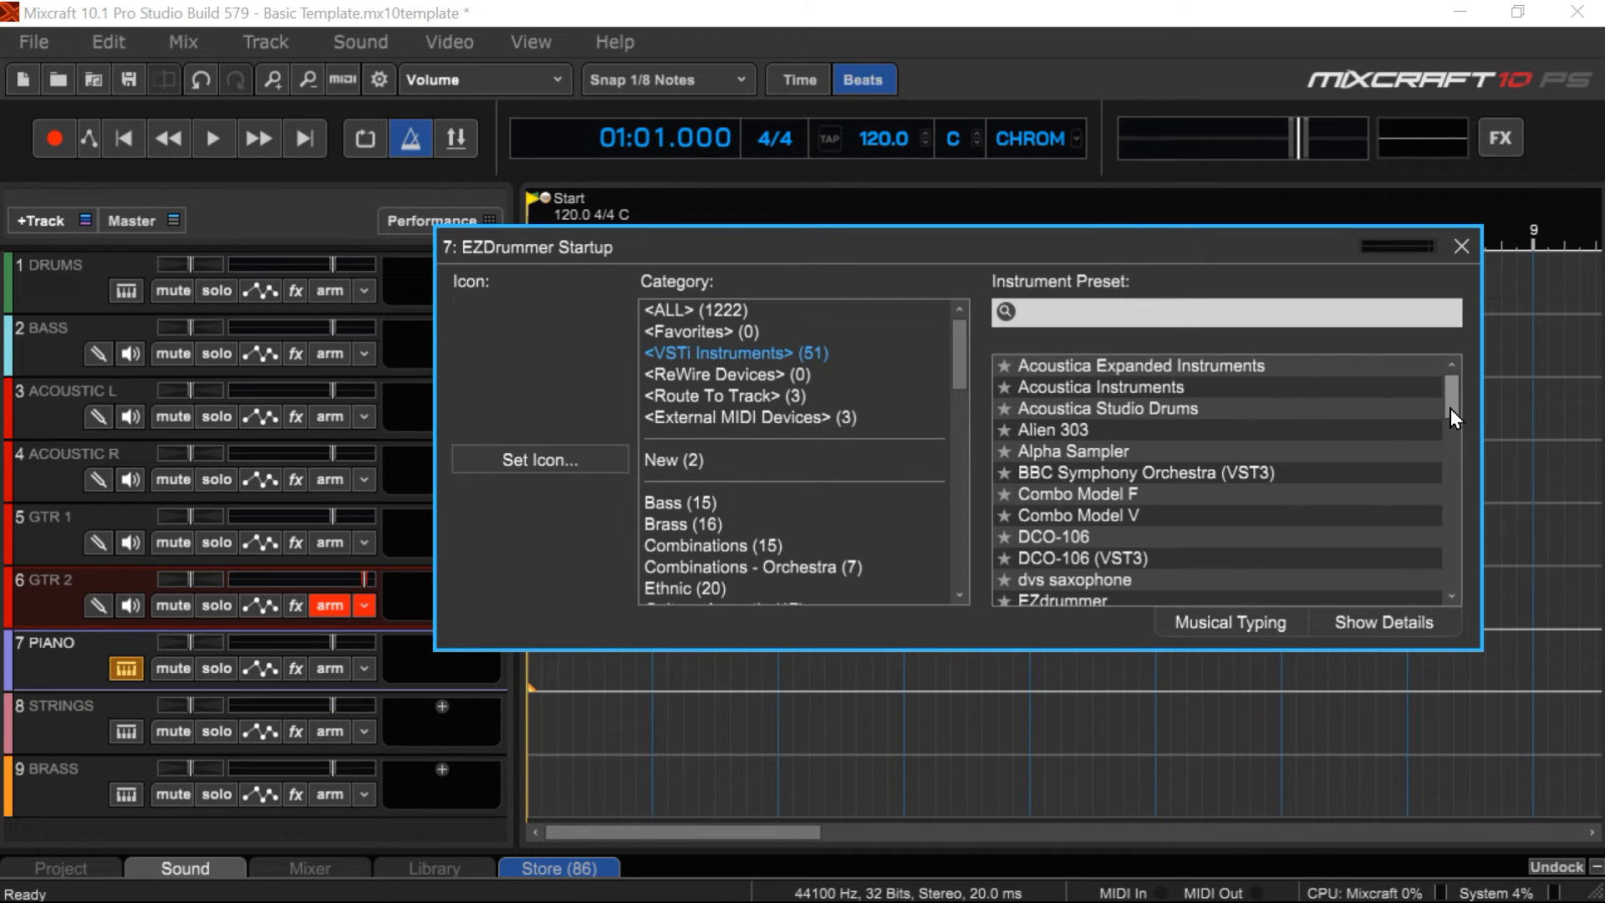
pyautogui.moveTo(1451, 408); pyautogui.dragTo(1443, 448)
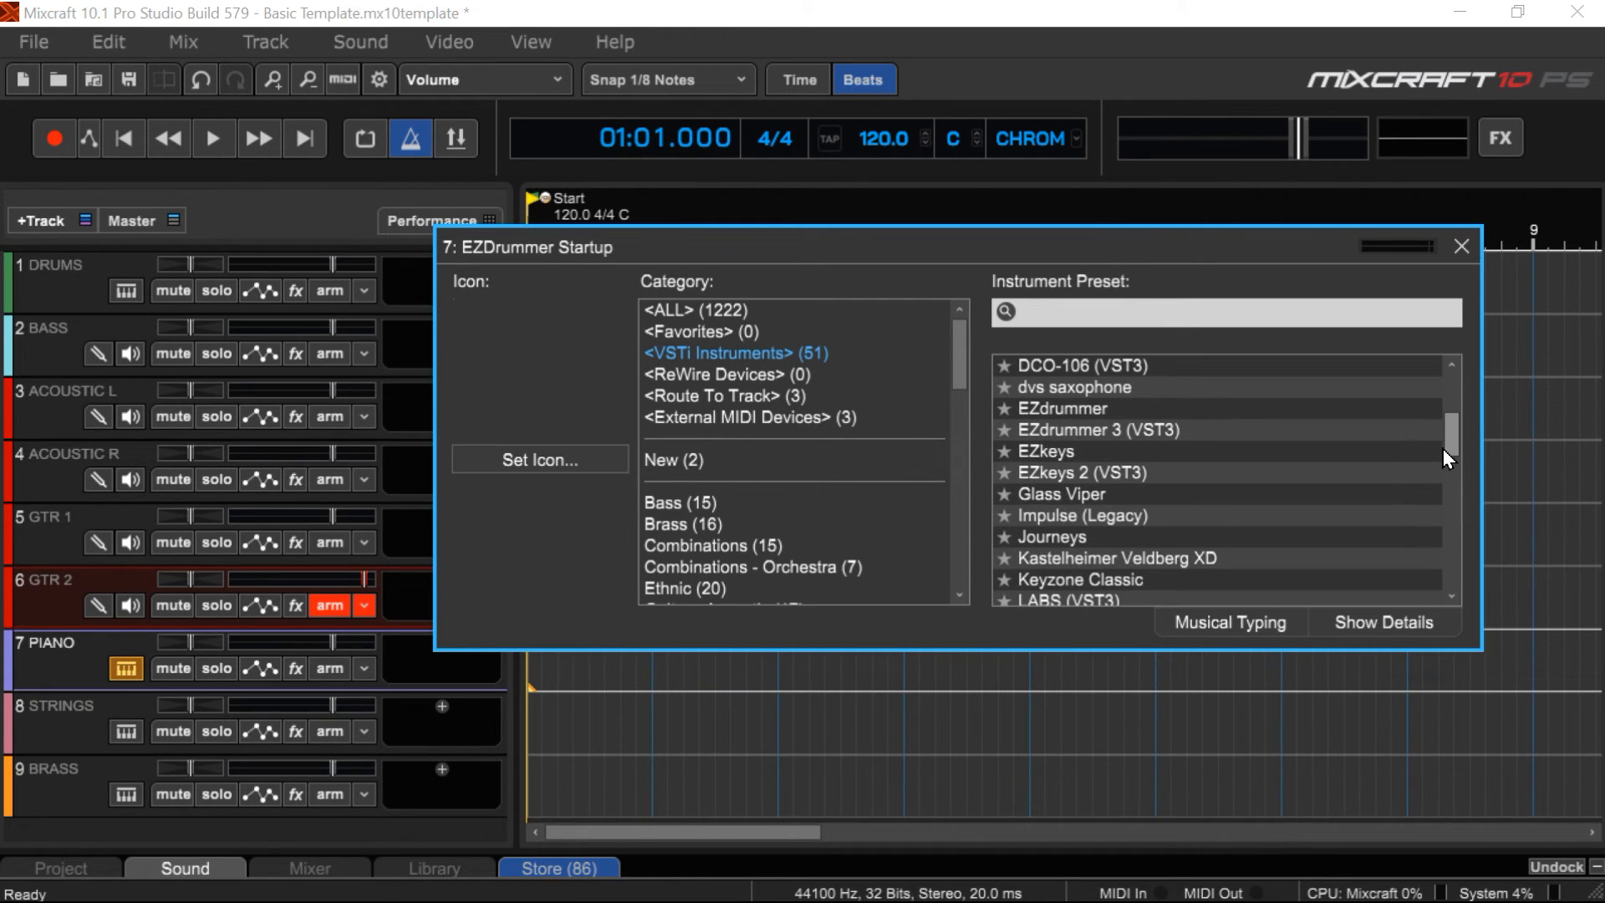
pyautogui.click(1035, 451)
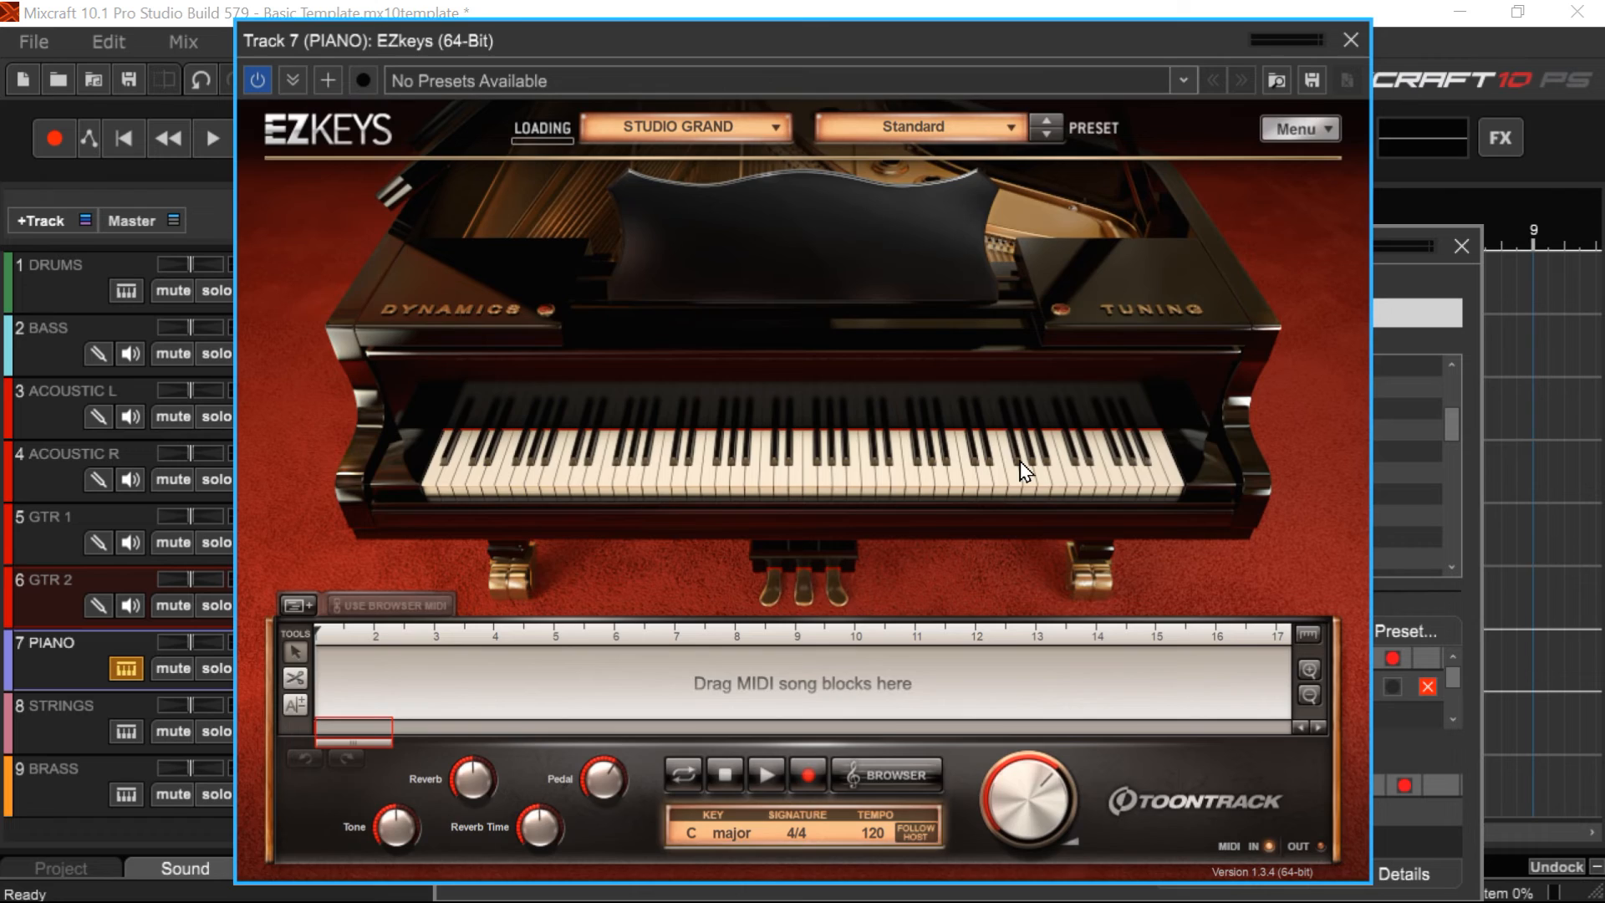
pyautogui.click(1361, 42)
# Search the instrument presets for DREAM and assign Dreamy Hall Strings to the STRINGS track
pyautogui.click(244, 720)
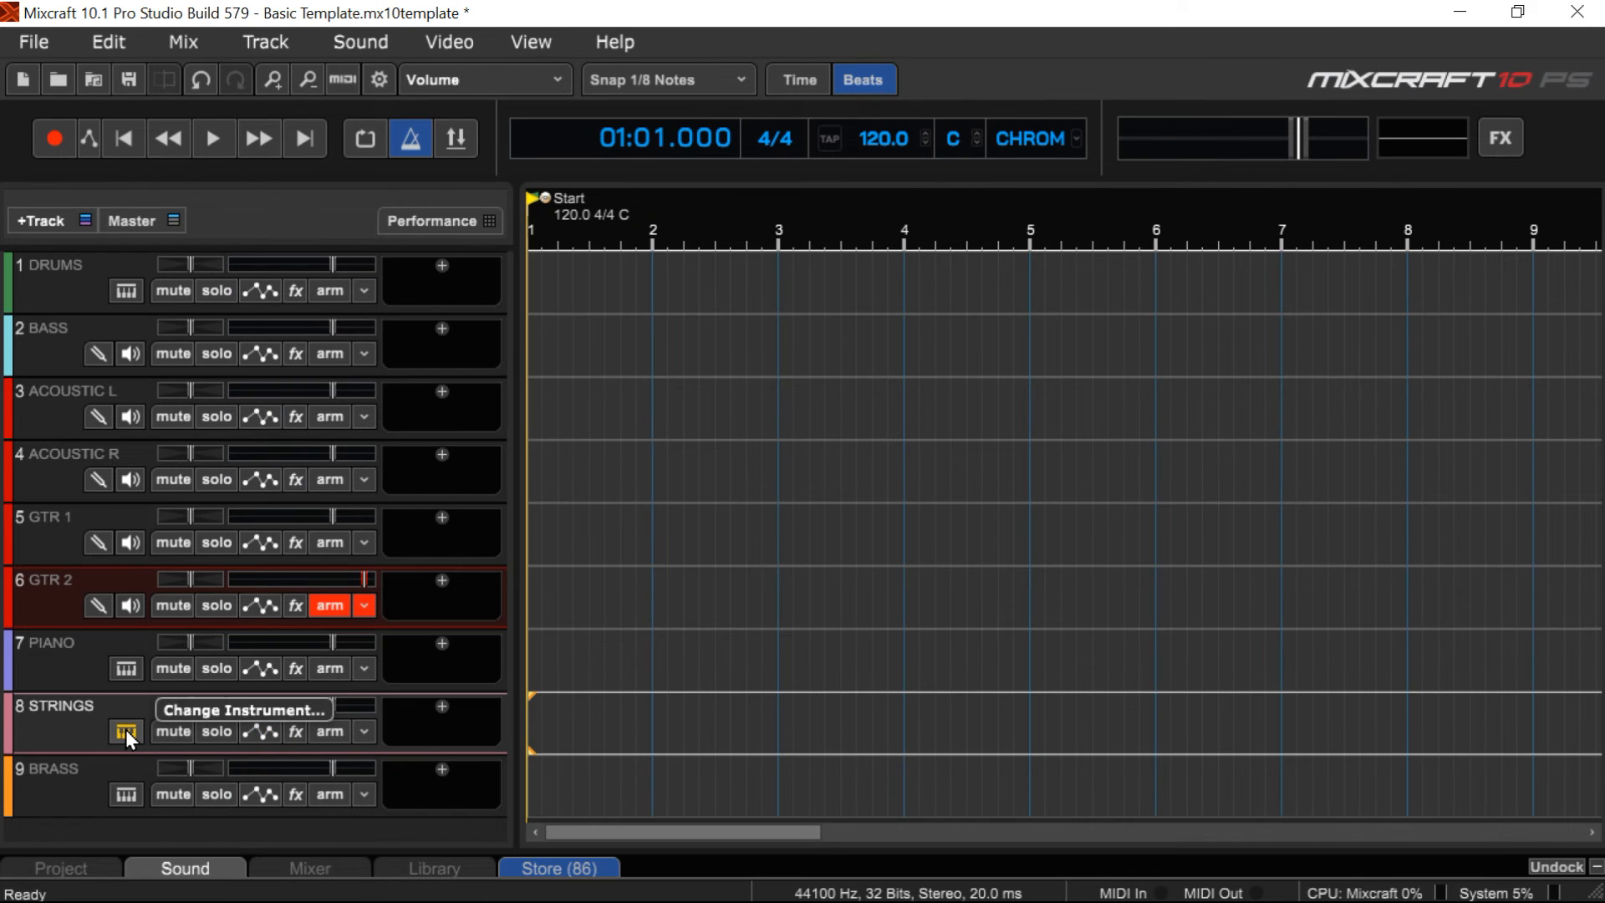
pyautogui.click(125, 729)
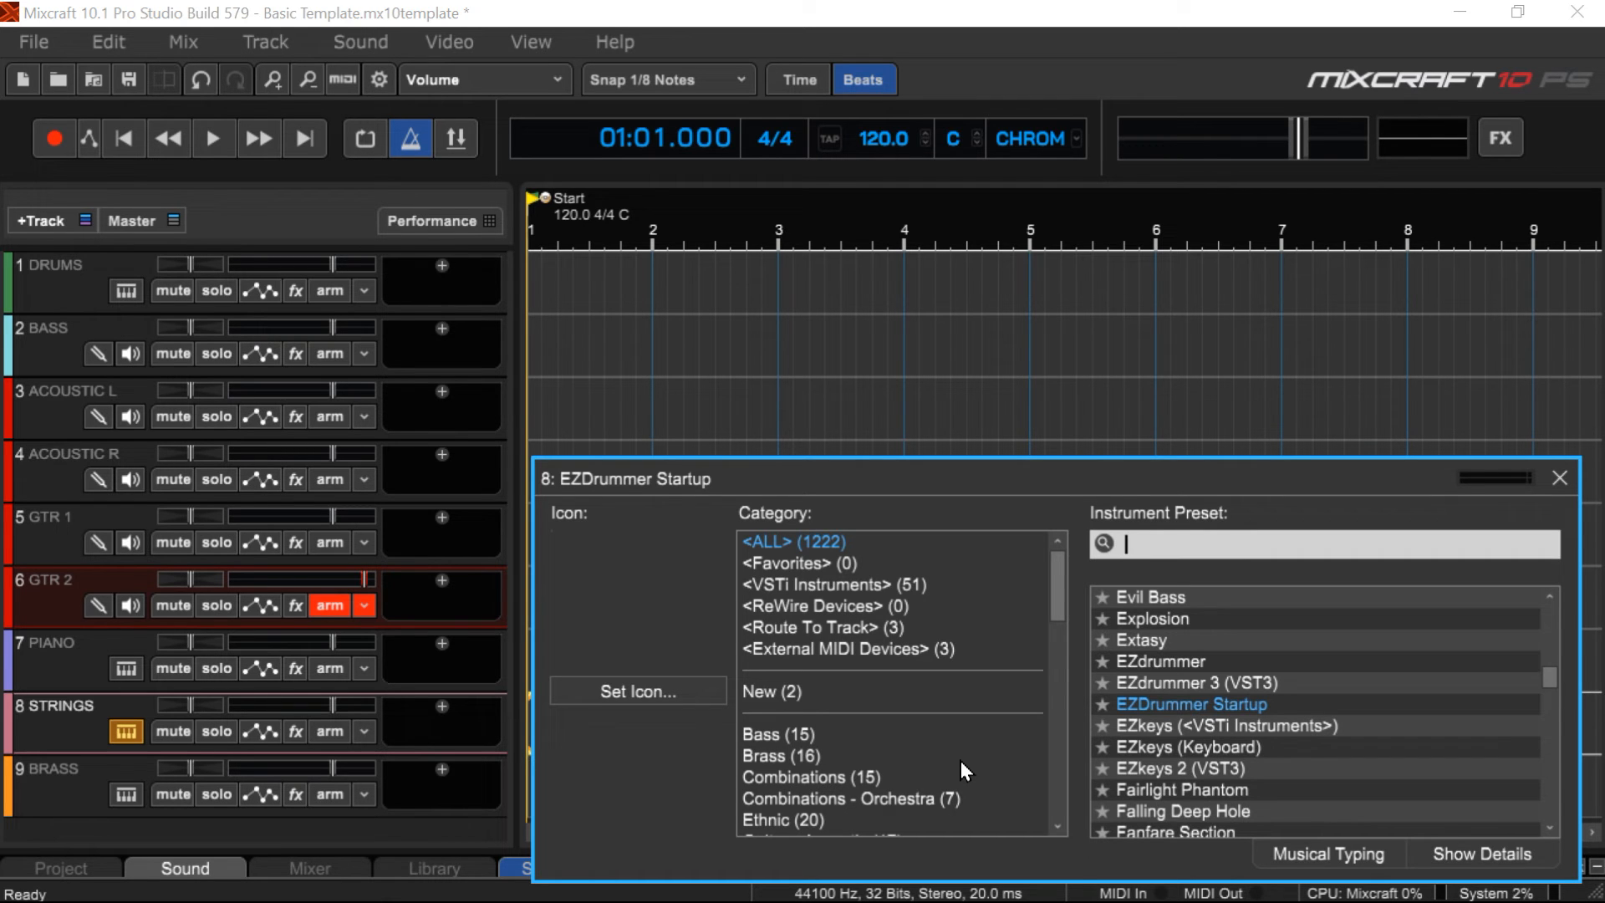
pyautogui.write('DREAM')
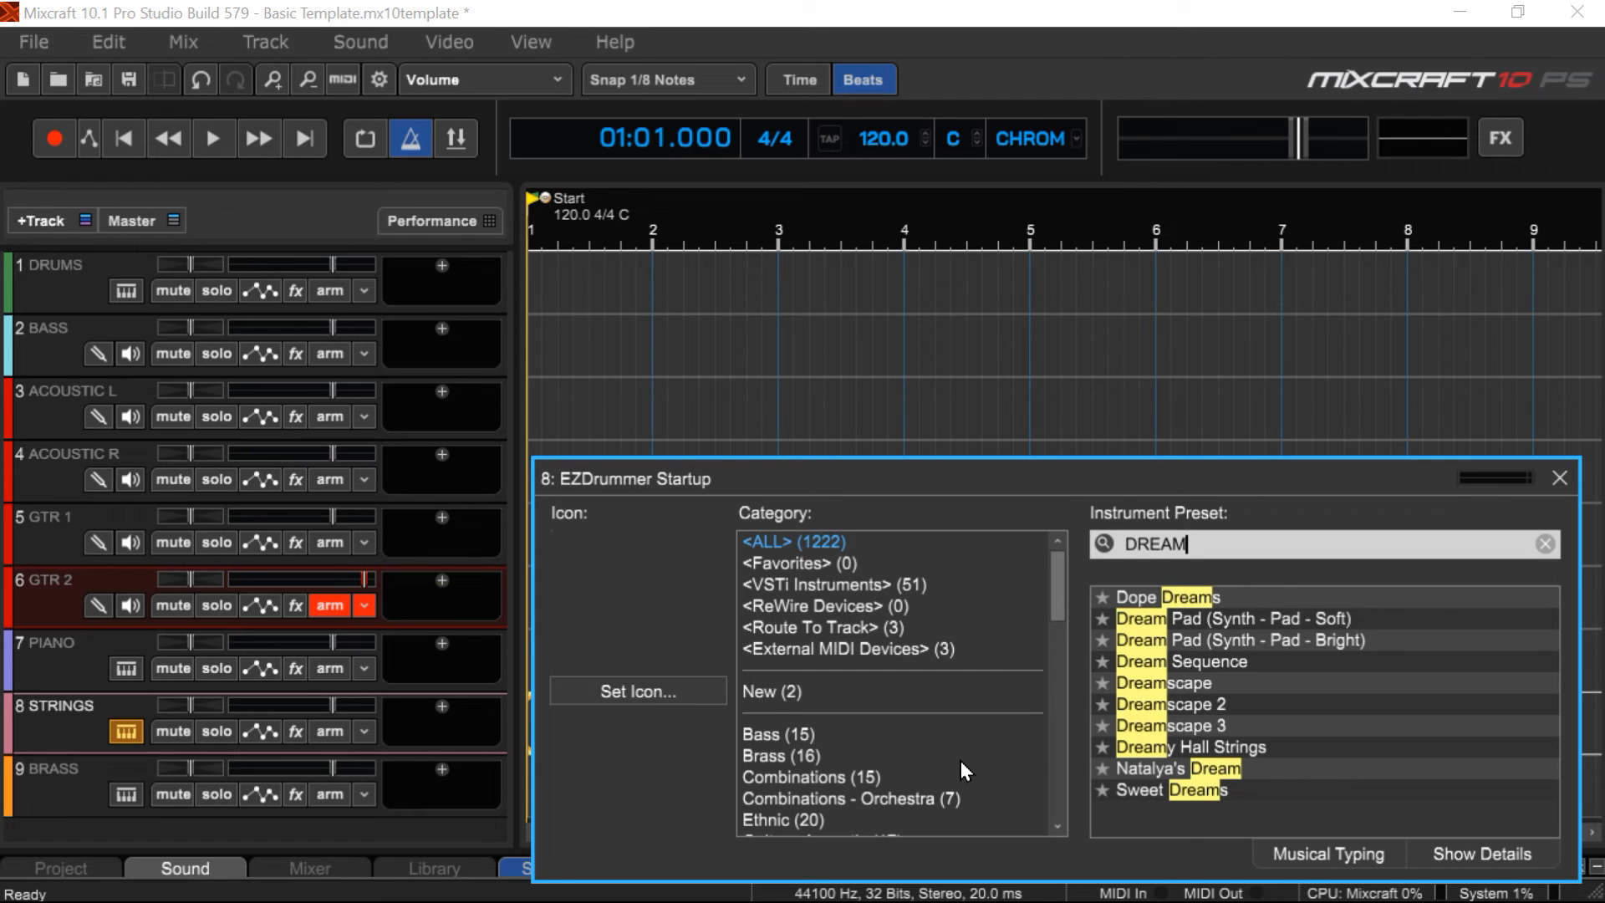
pyautogui.click(1140, 747)
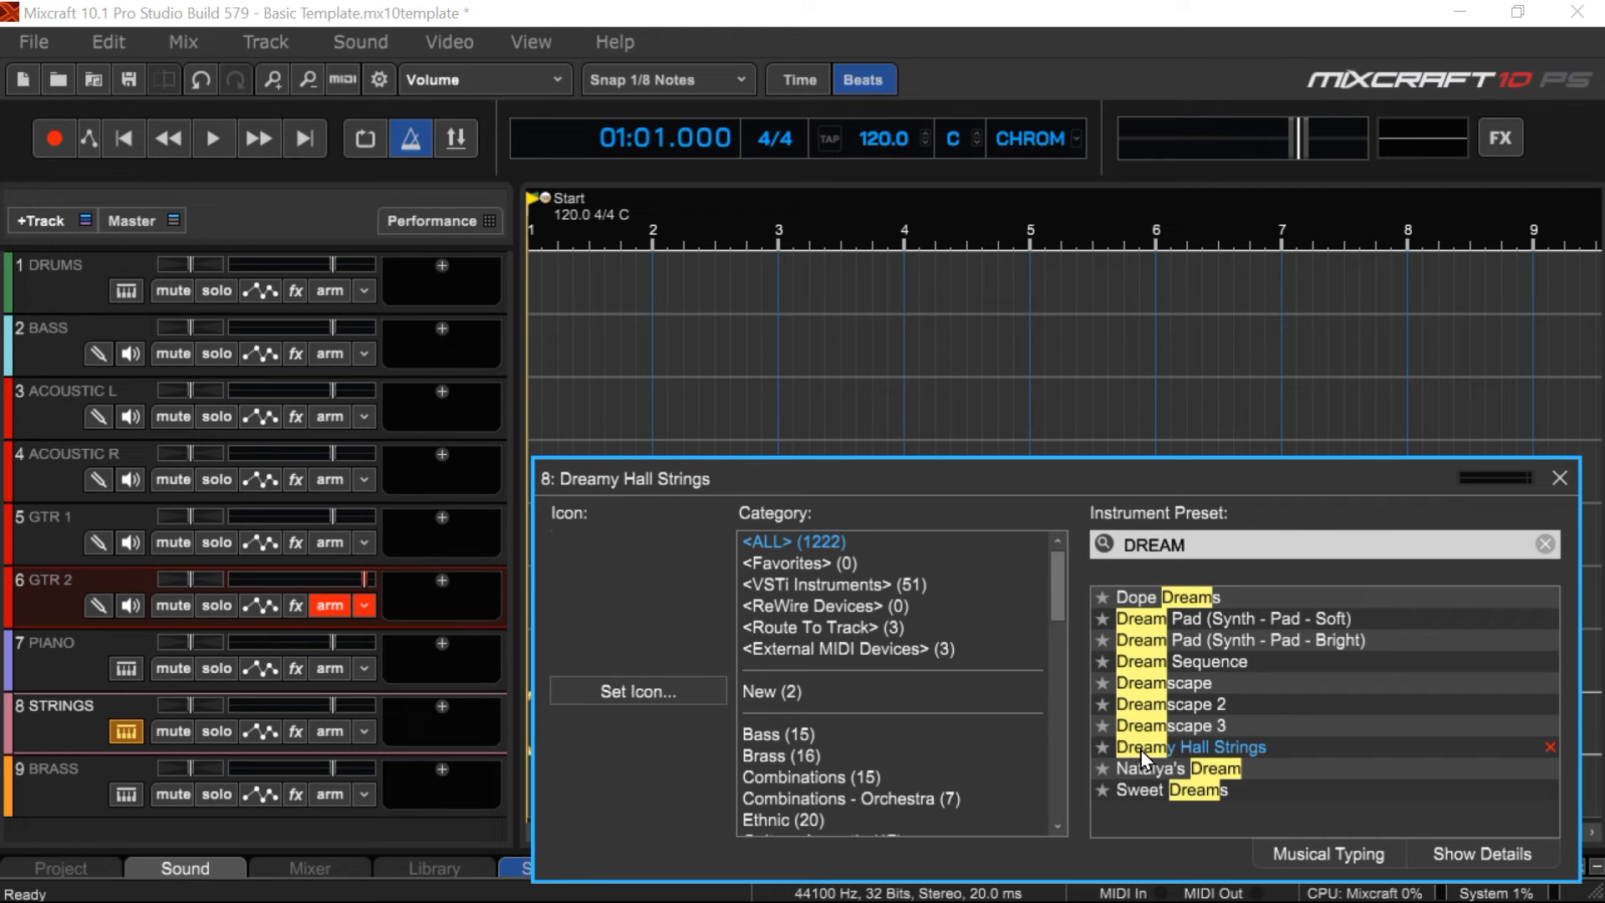
pyautogui.click(1557, 480)
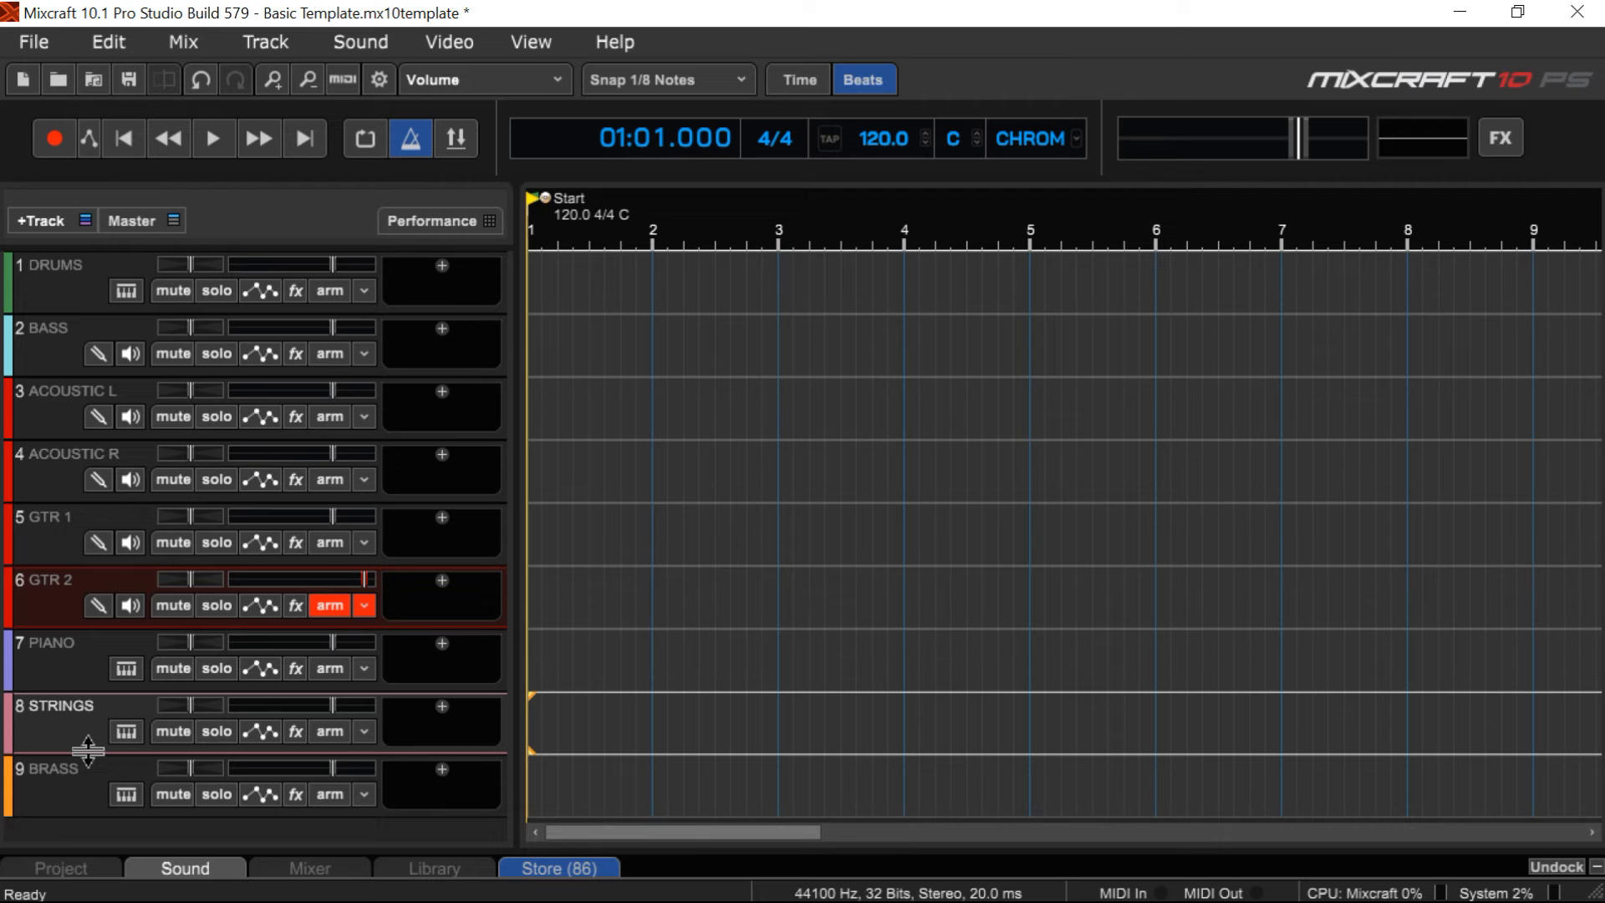
# Search the instrument presets for TRUMPET and assign Majesty Trumpet to the BRASS track
pyautogui.click(121, 796)
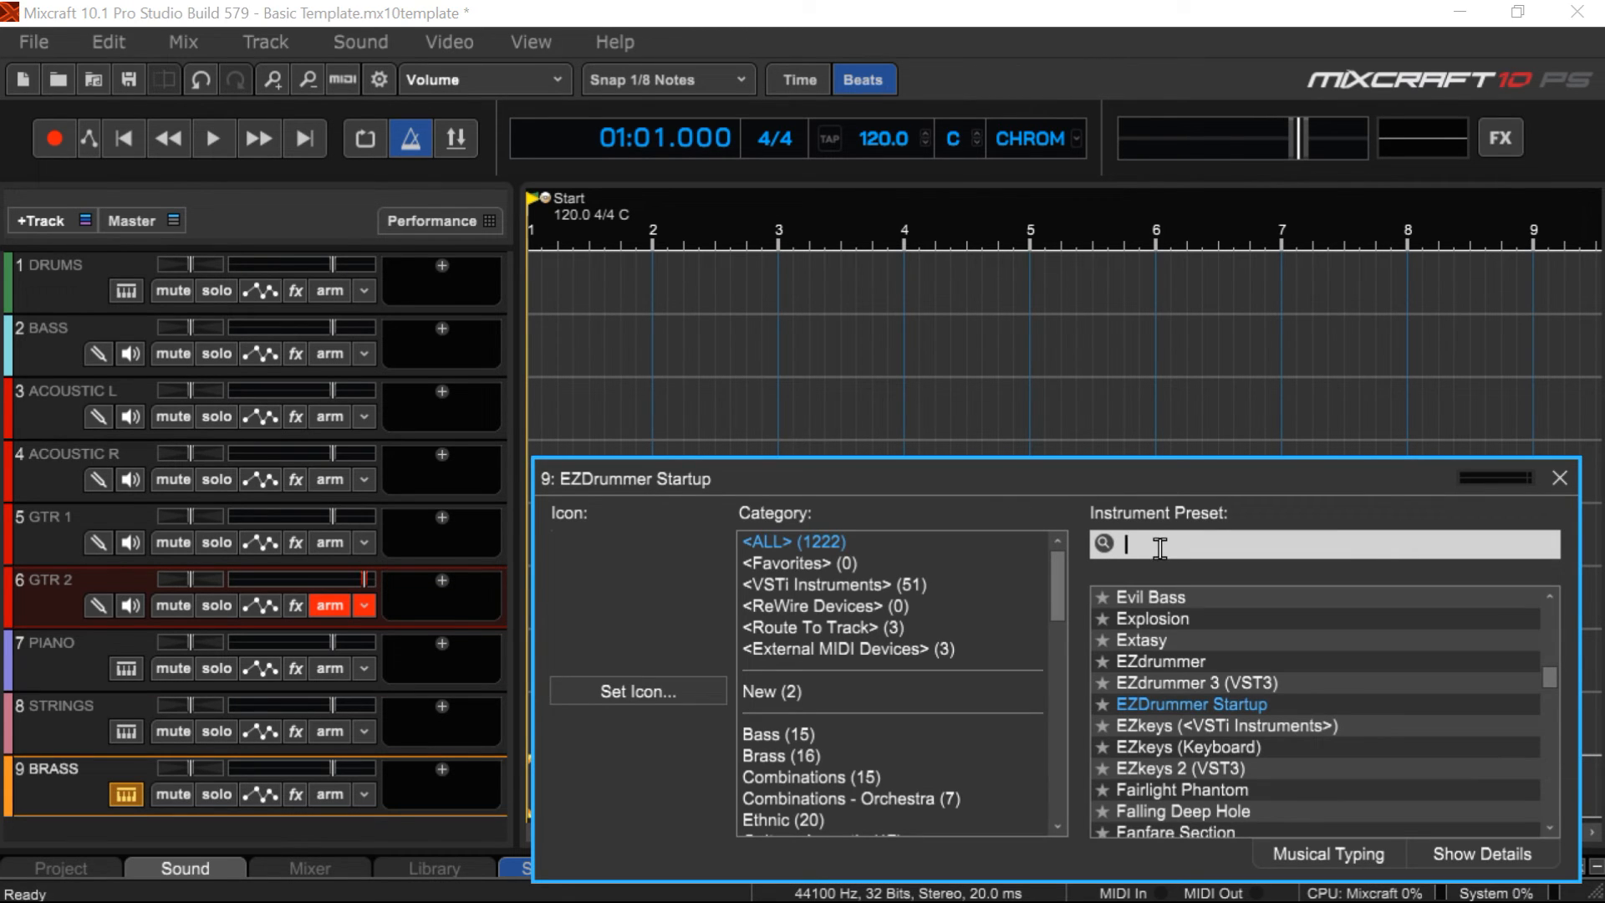
pyautogui.write('TR')
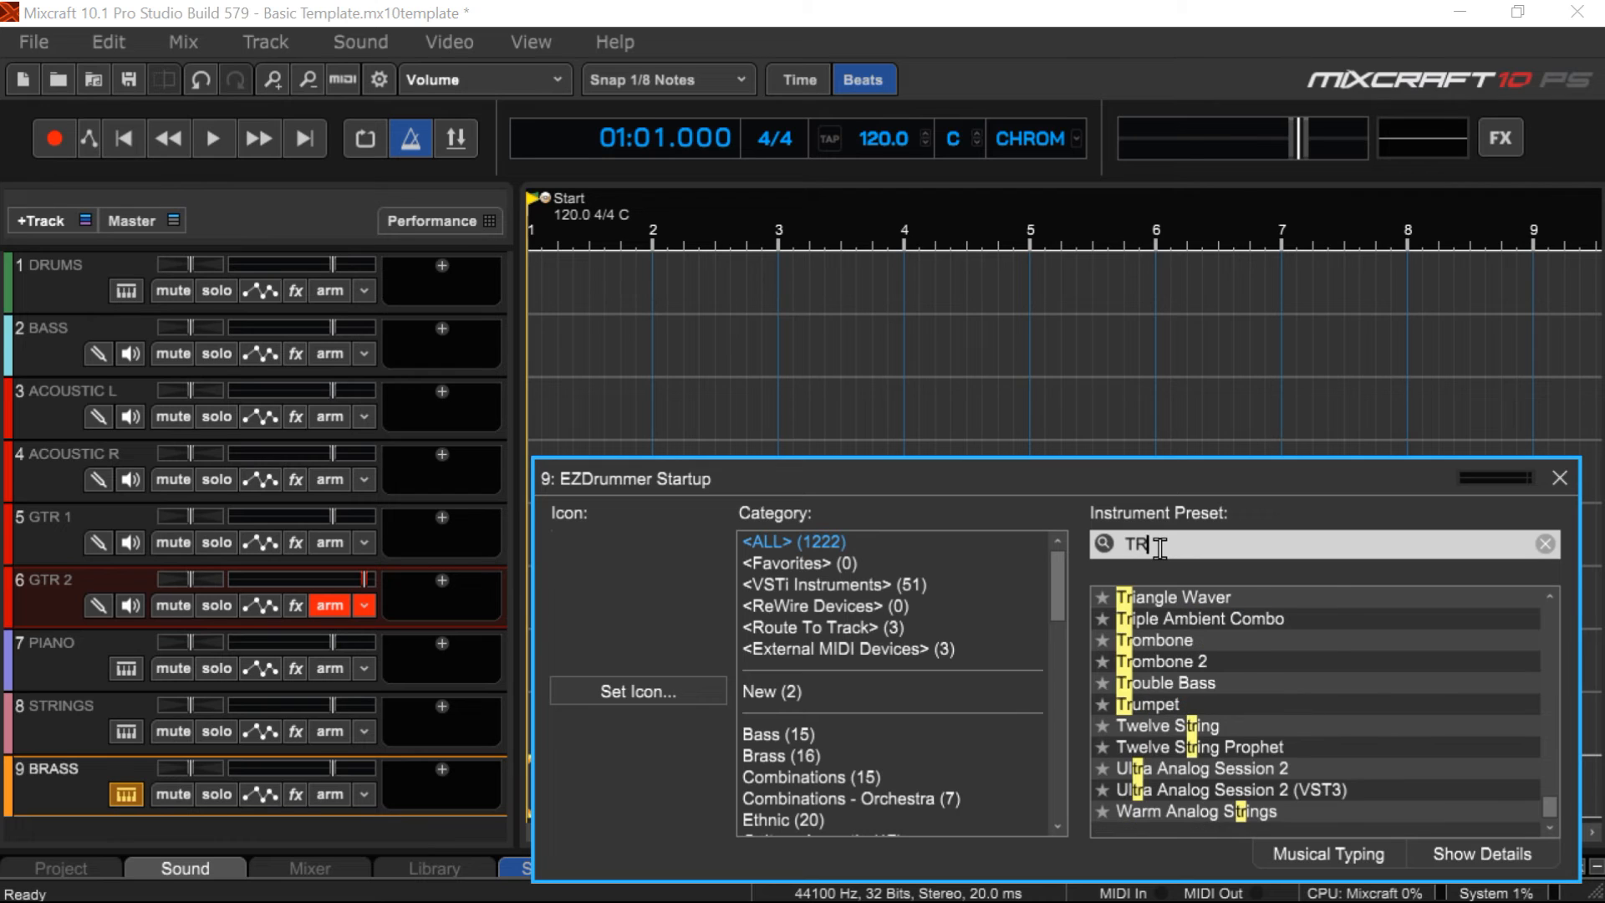
pyautogui.write('UMPET')
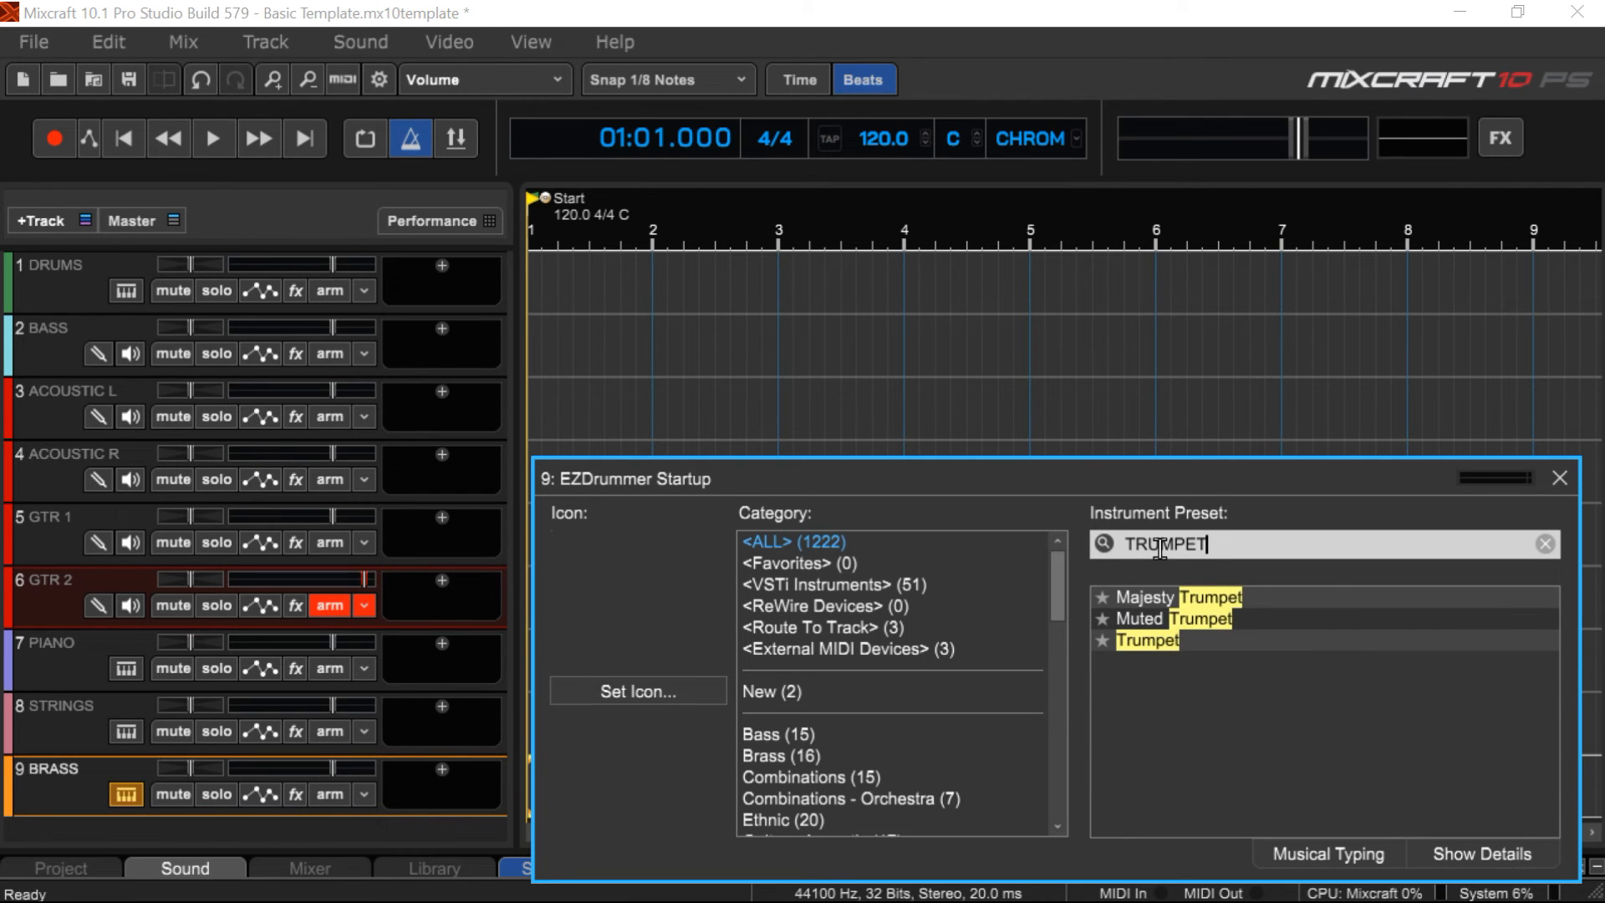
pyautogui.click(1181, 598)
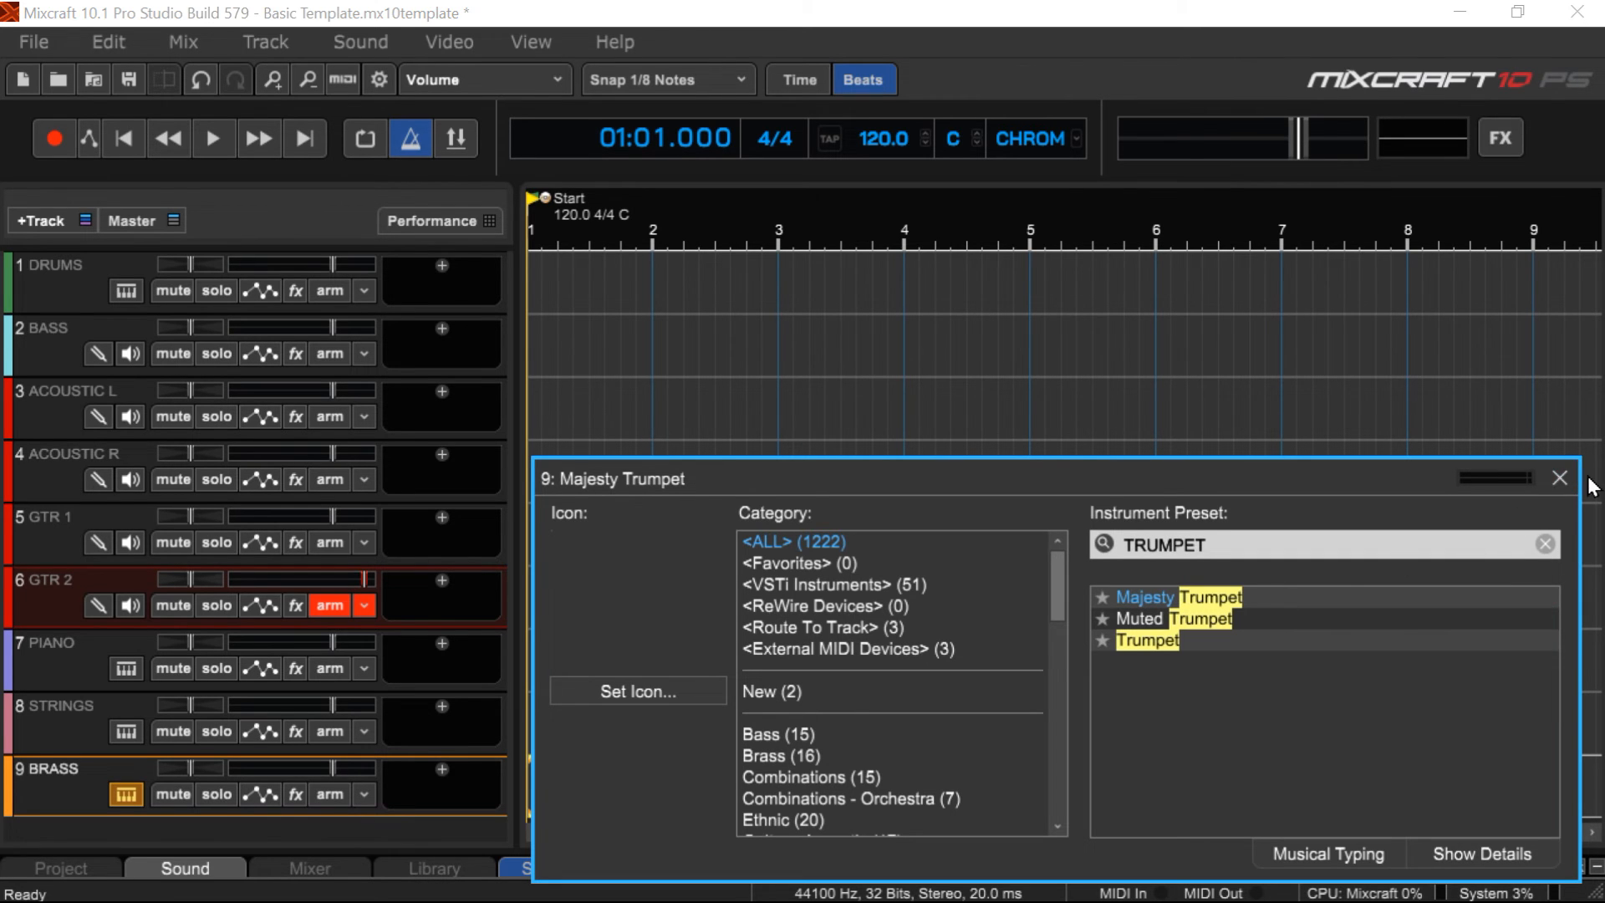
pyautogui.click(1559, 477)
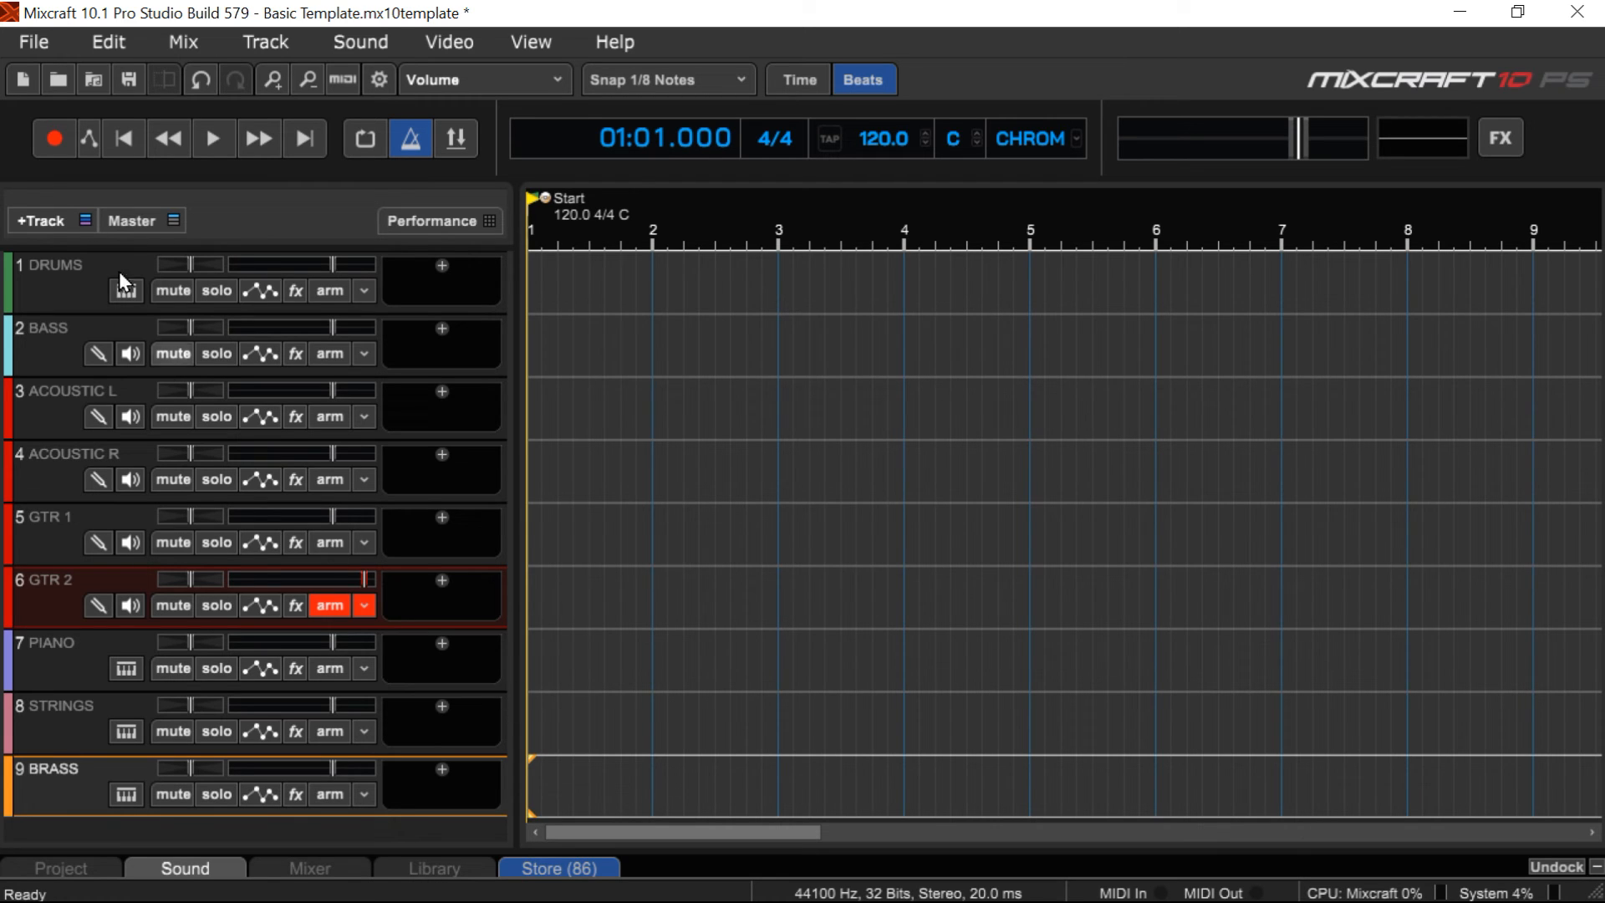
# Save the project as a Mixcraft Template (*.MX10Template) named Full Template in the 02 TEMPLATES folder
pyautogui.click(38, 45)
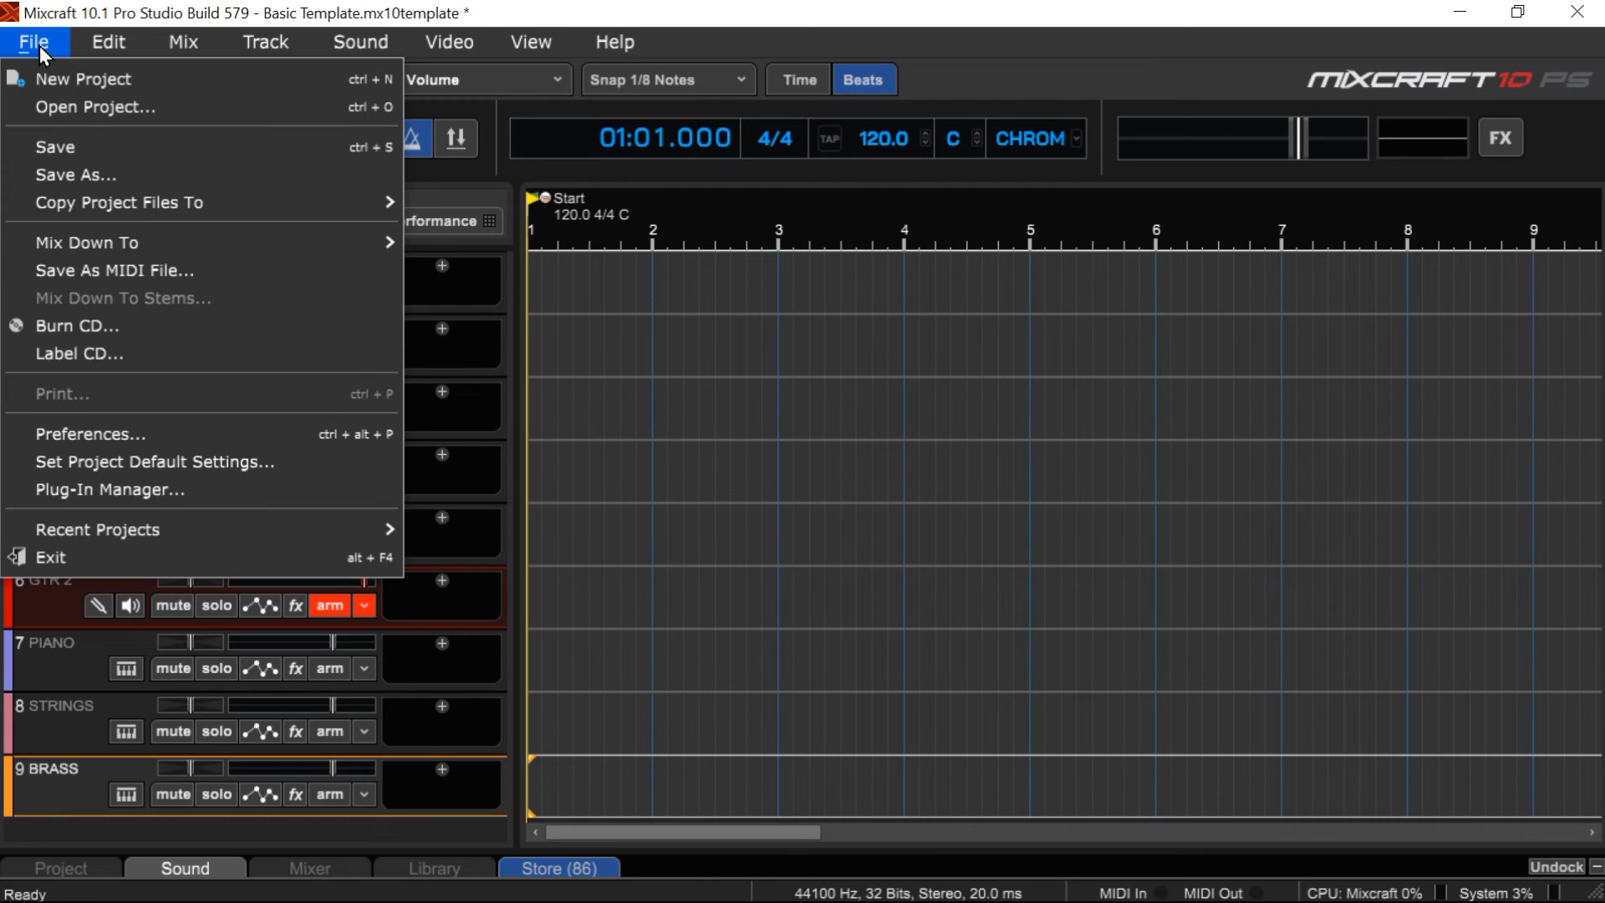
pyautogui.click(92, 175)
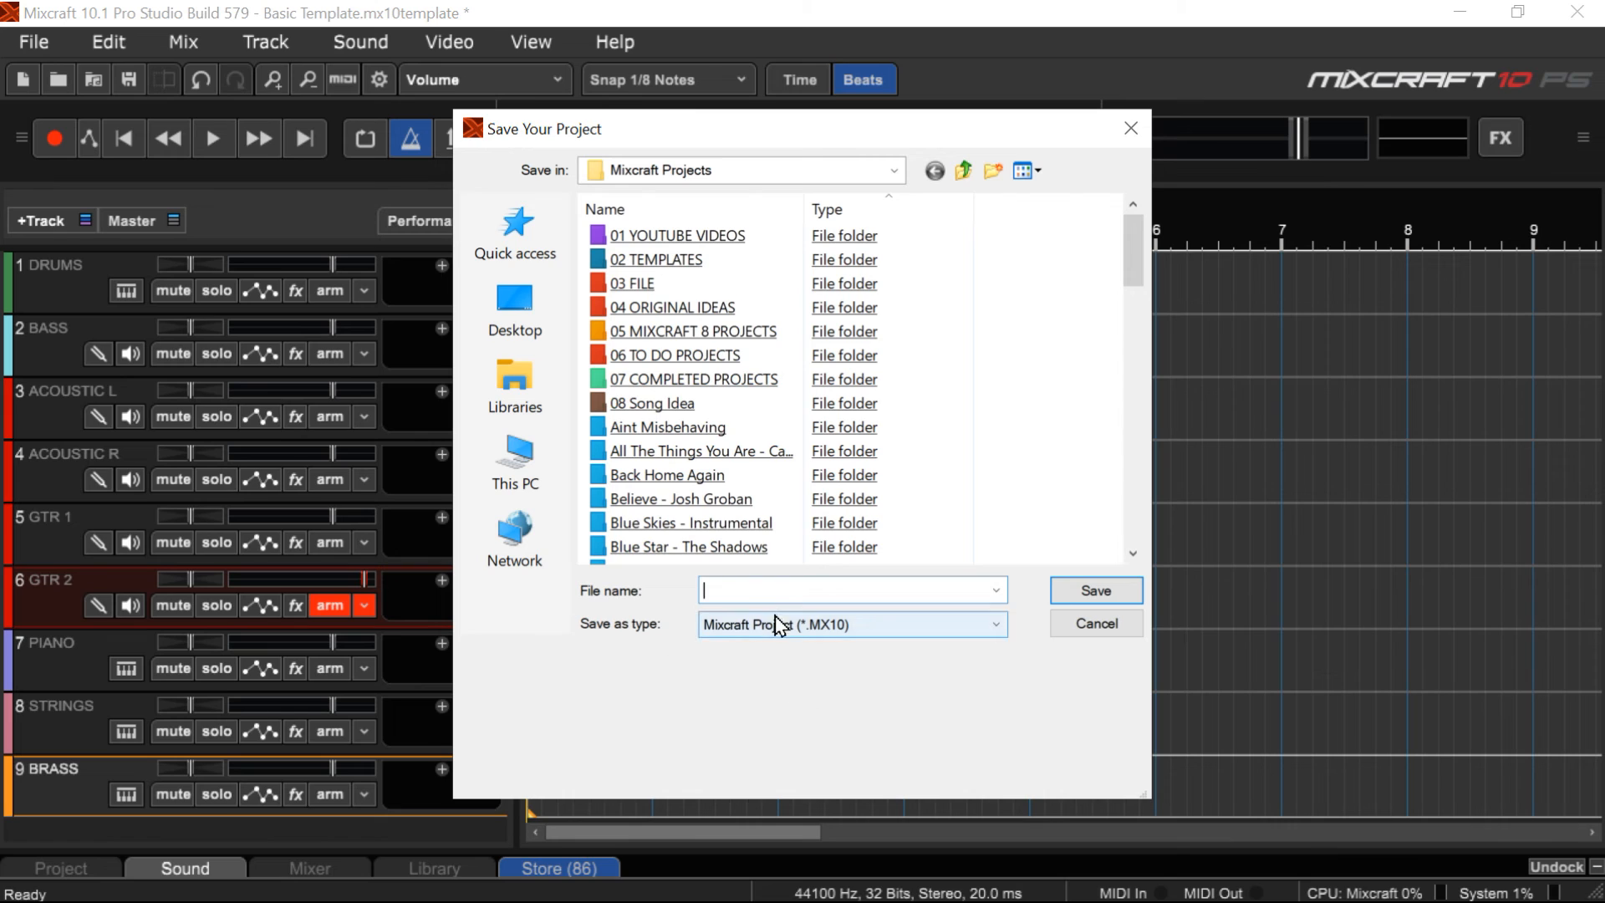
pyautogui.write('Full ')
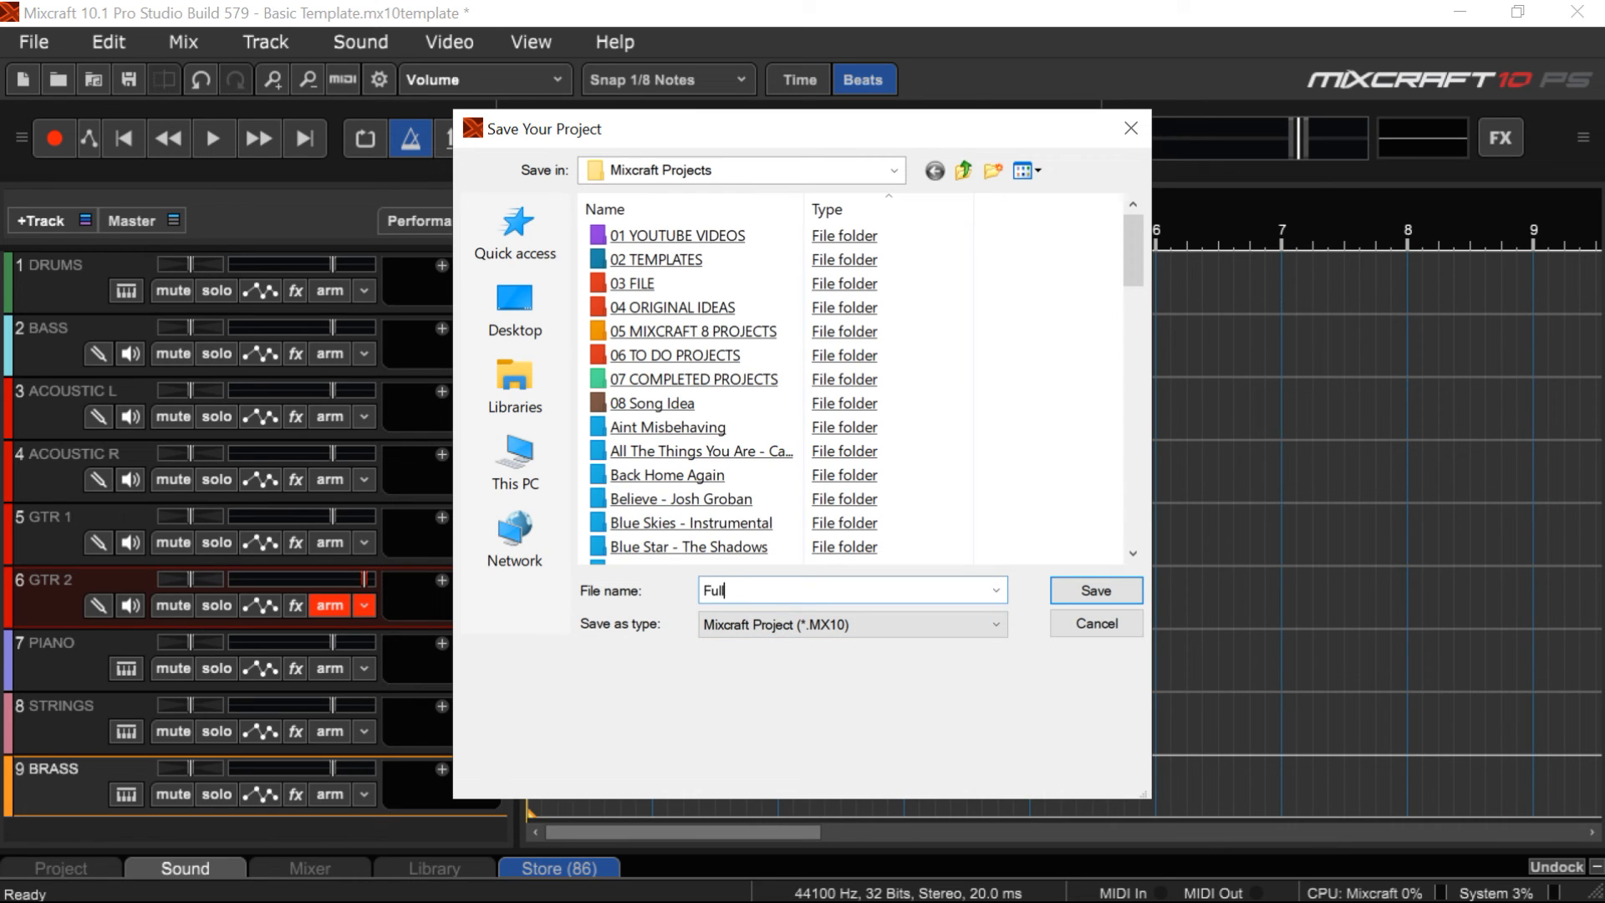
pyautogui.write('Template')
pyautogui.click(778, 624)
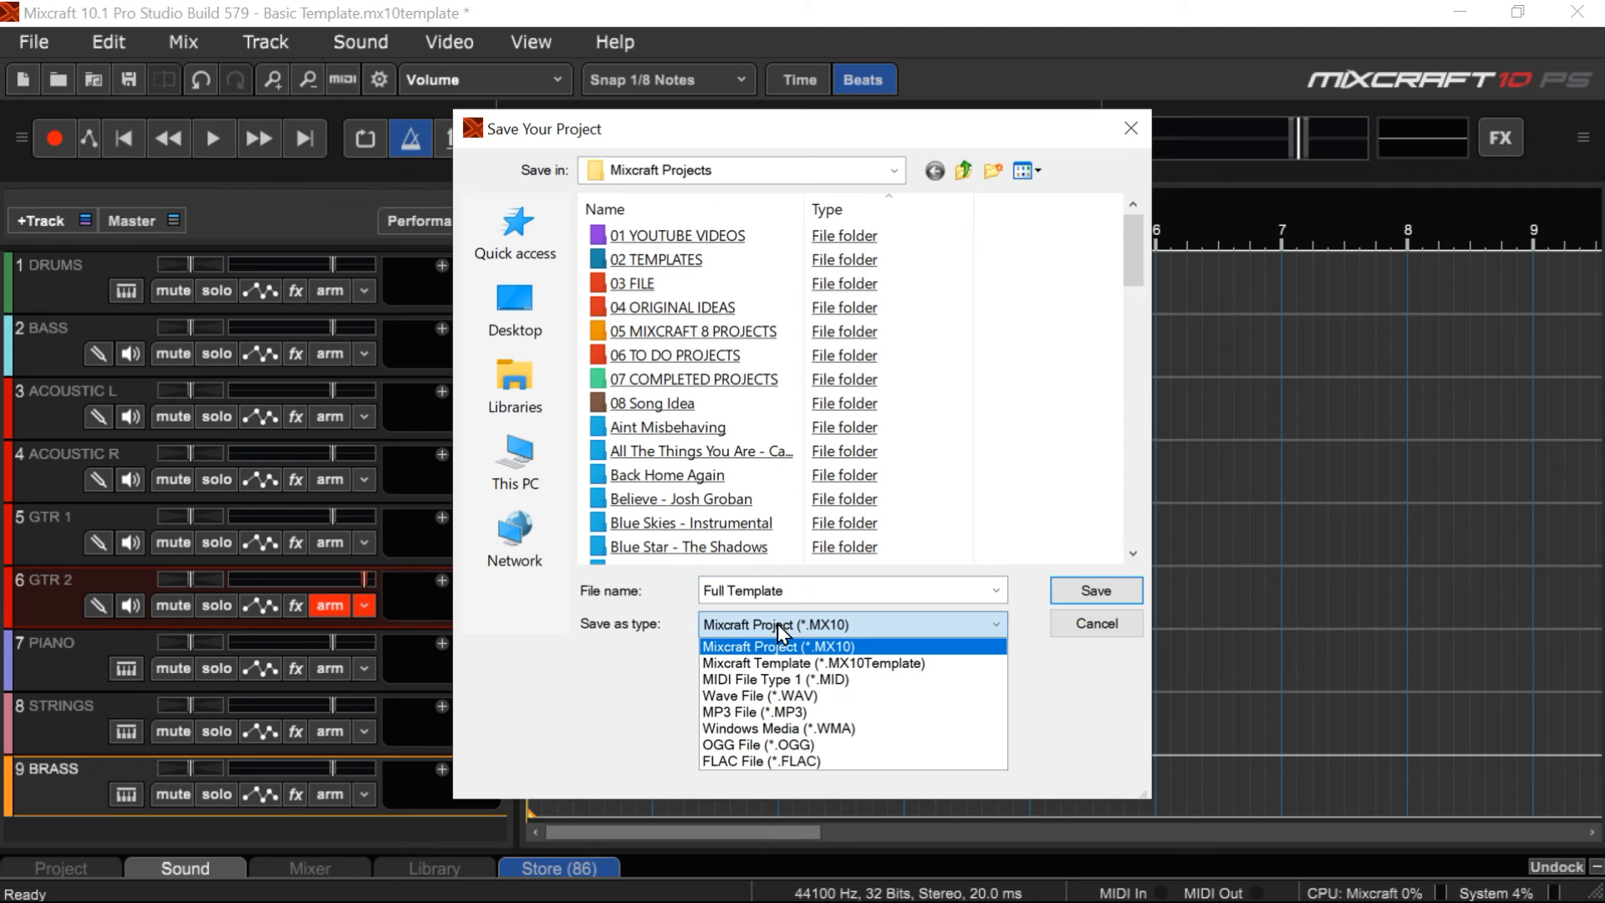
pyautogui.click(794, 665)
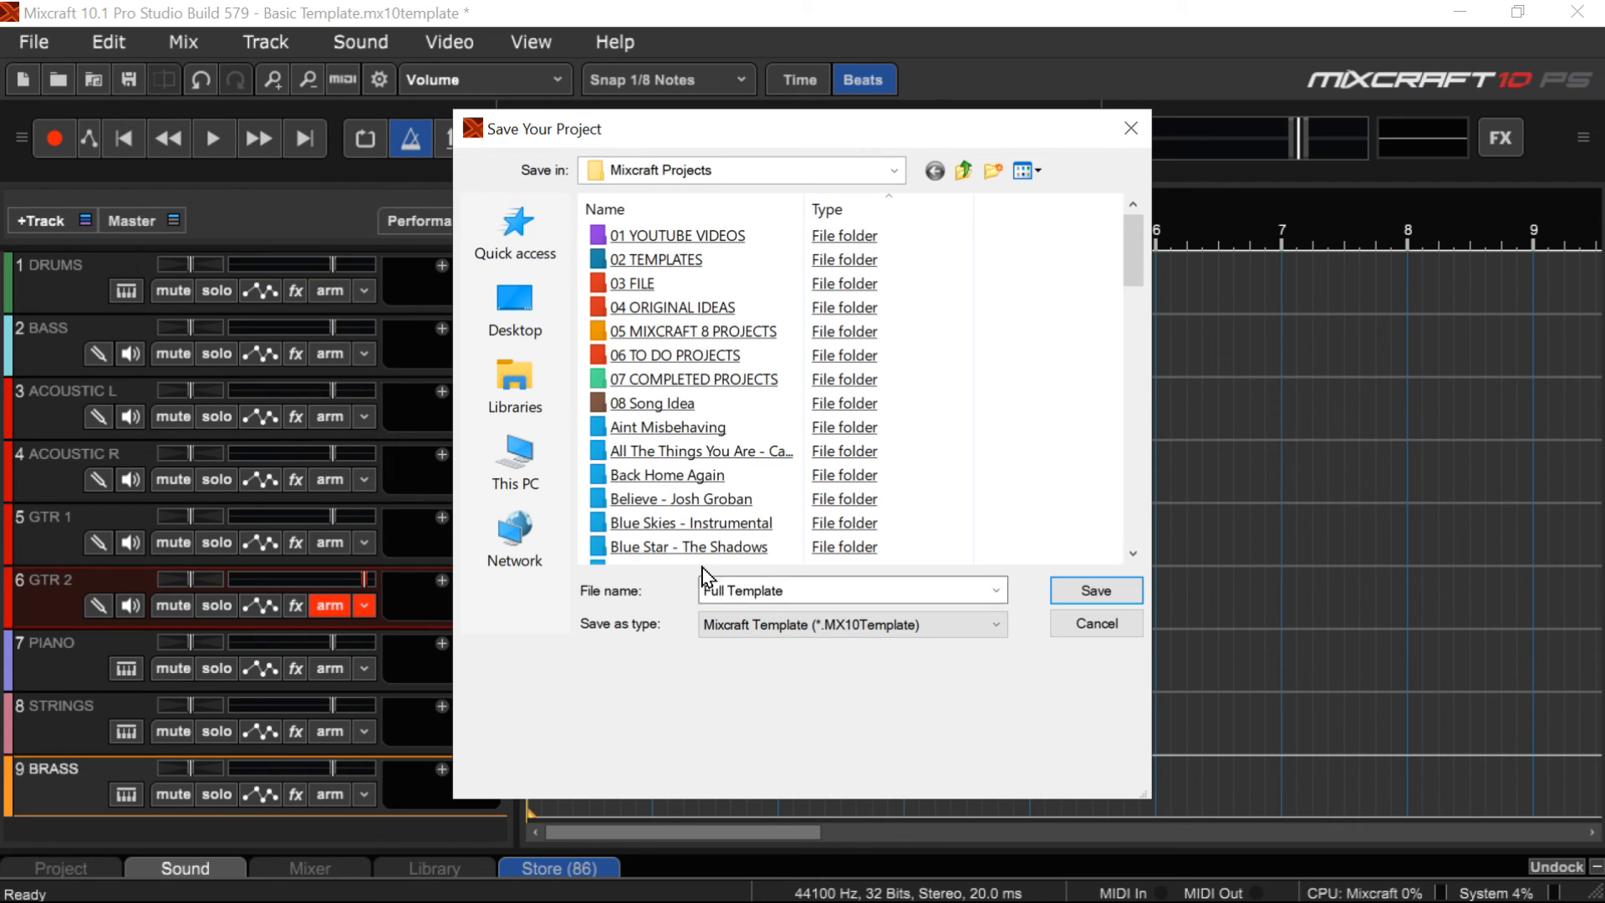
pyautogui.doubleClick(660, 260)
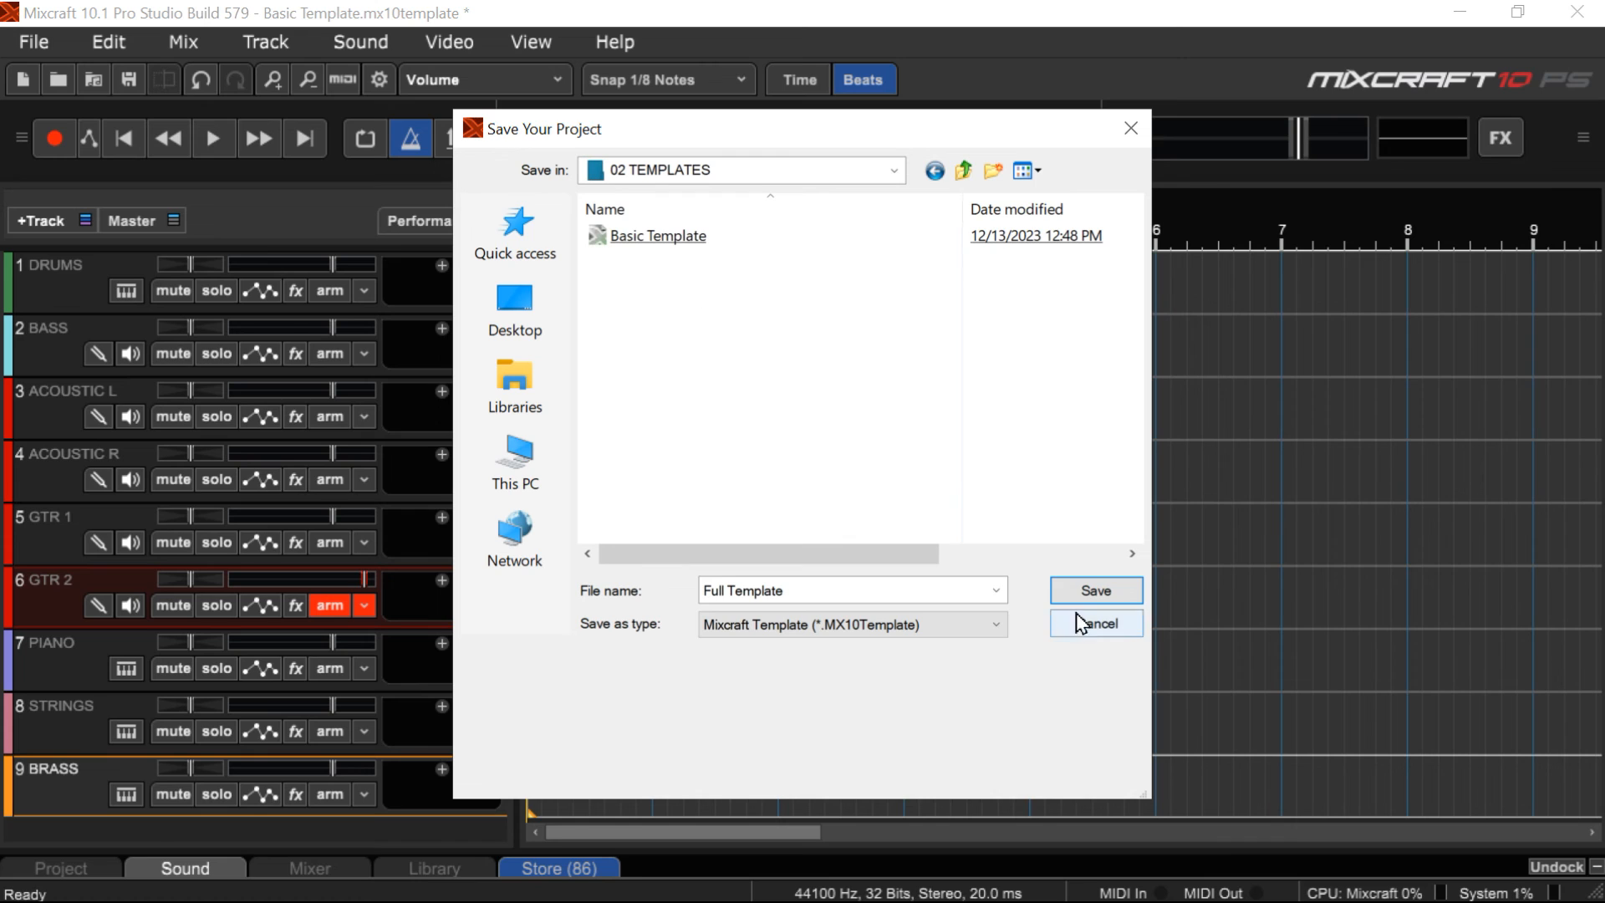
pyautogui.click(1094, 591)
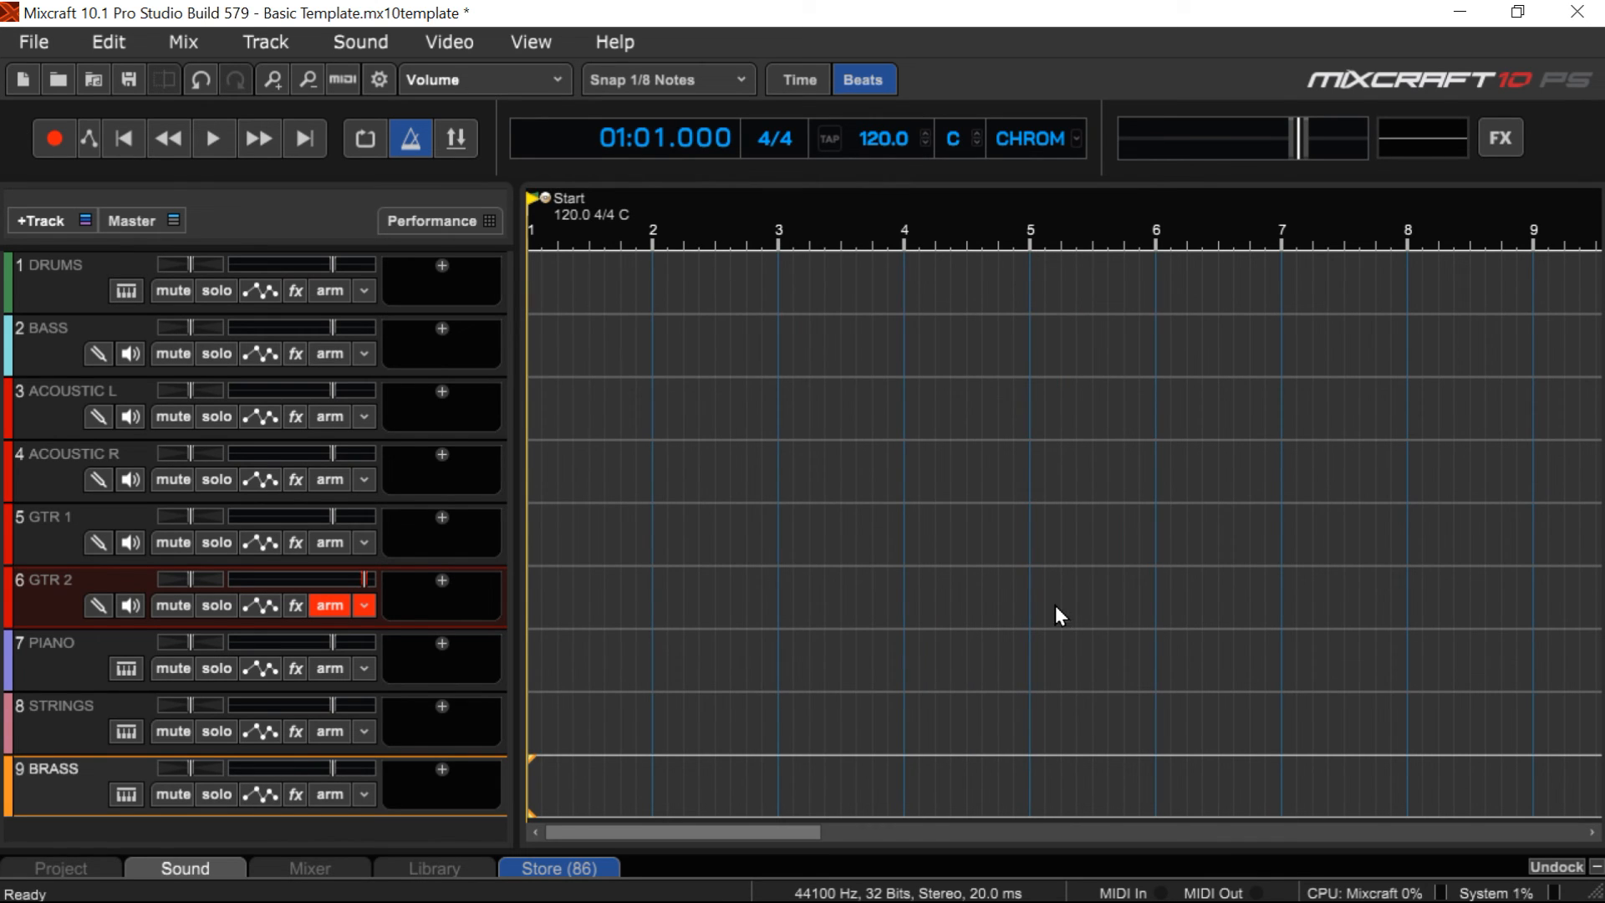
# Close Mixcraft without saving changes and close the 02 TEMPLATES folder window in File Explorer
pyautogui.click(1578, 12)
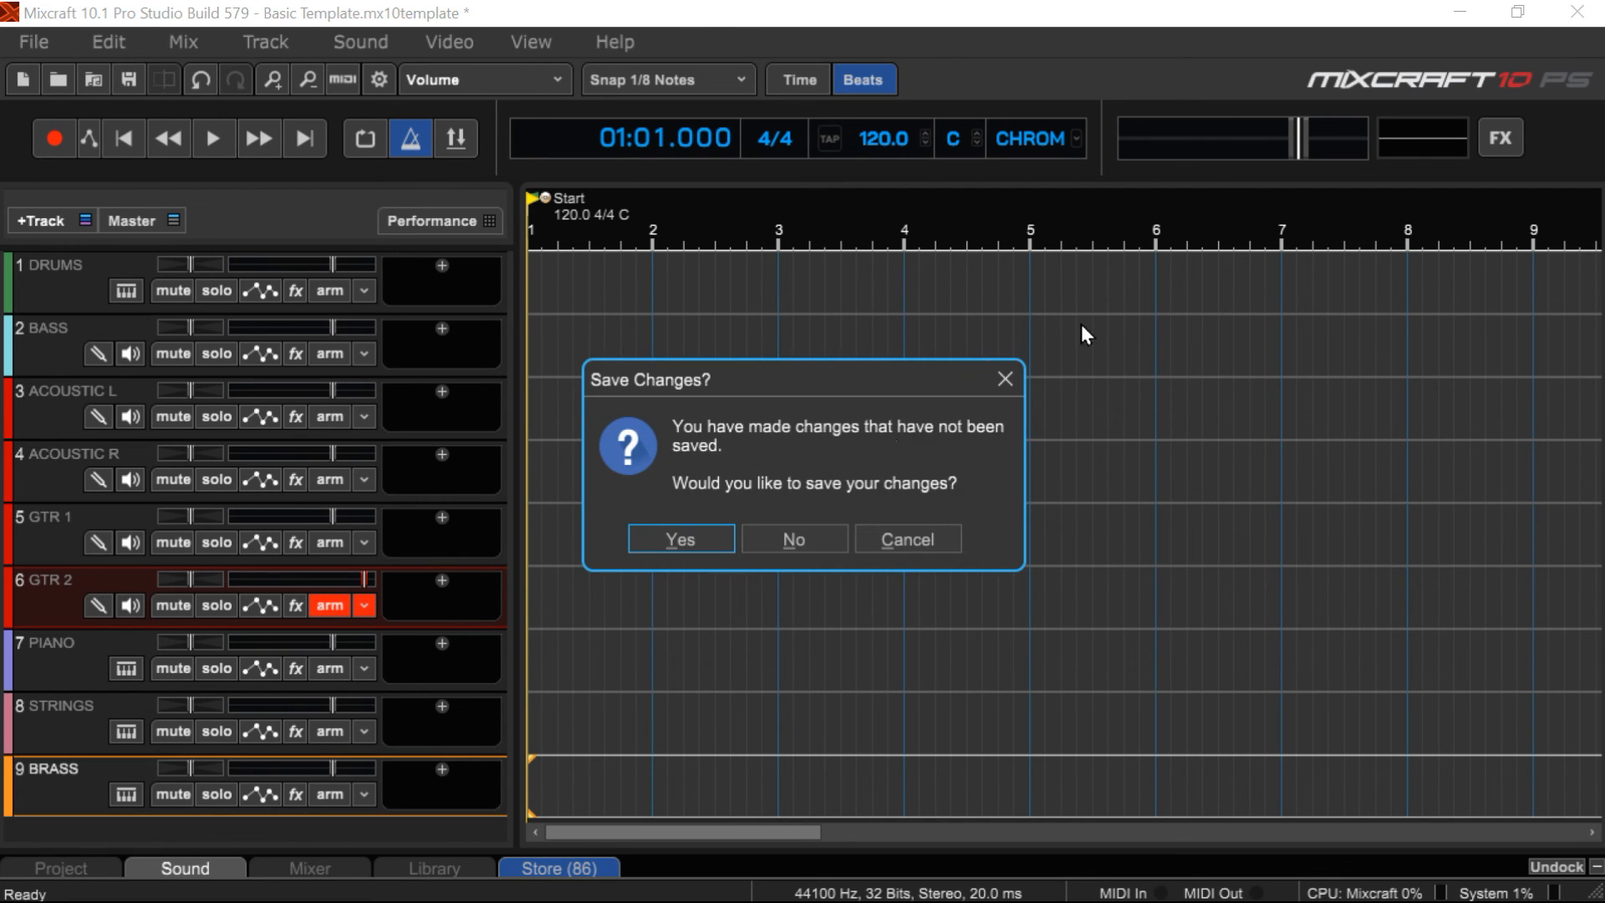
pyautogui.click(795, 542)
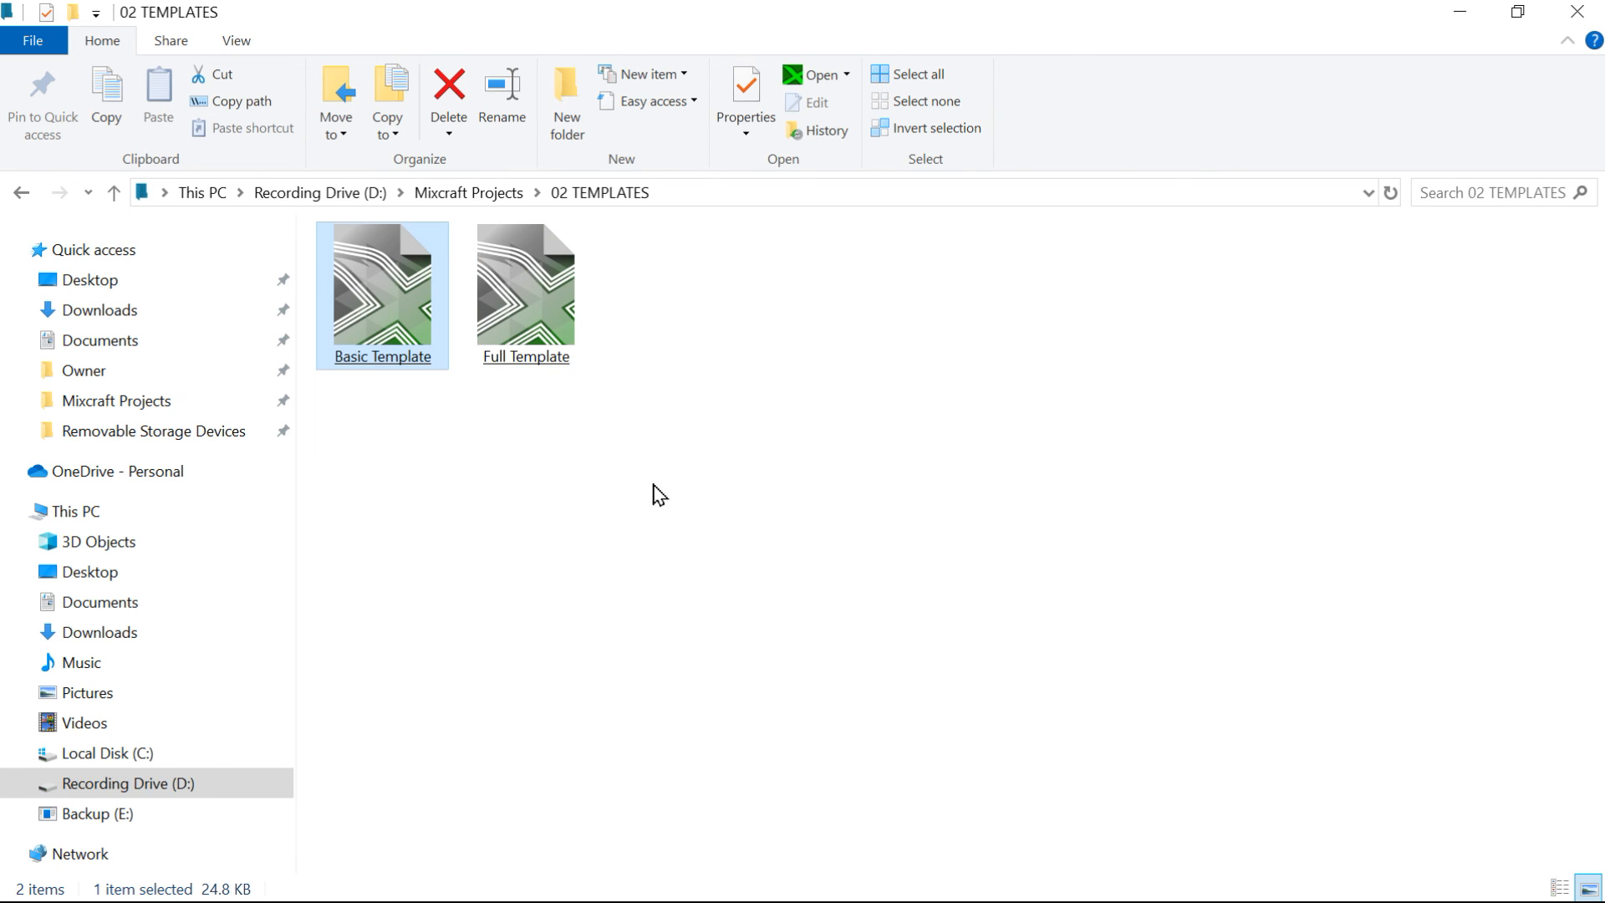
pyautogui.click(1577, 11)
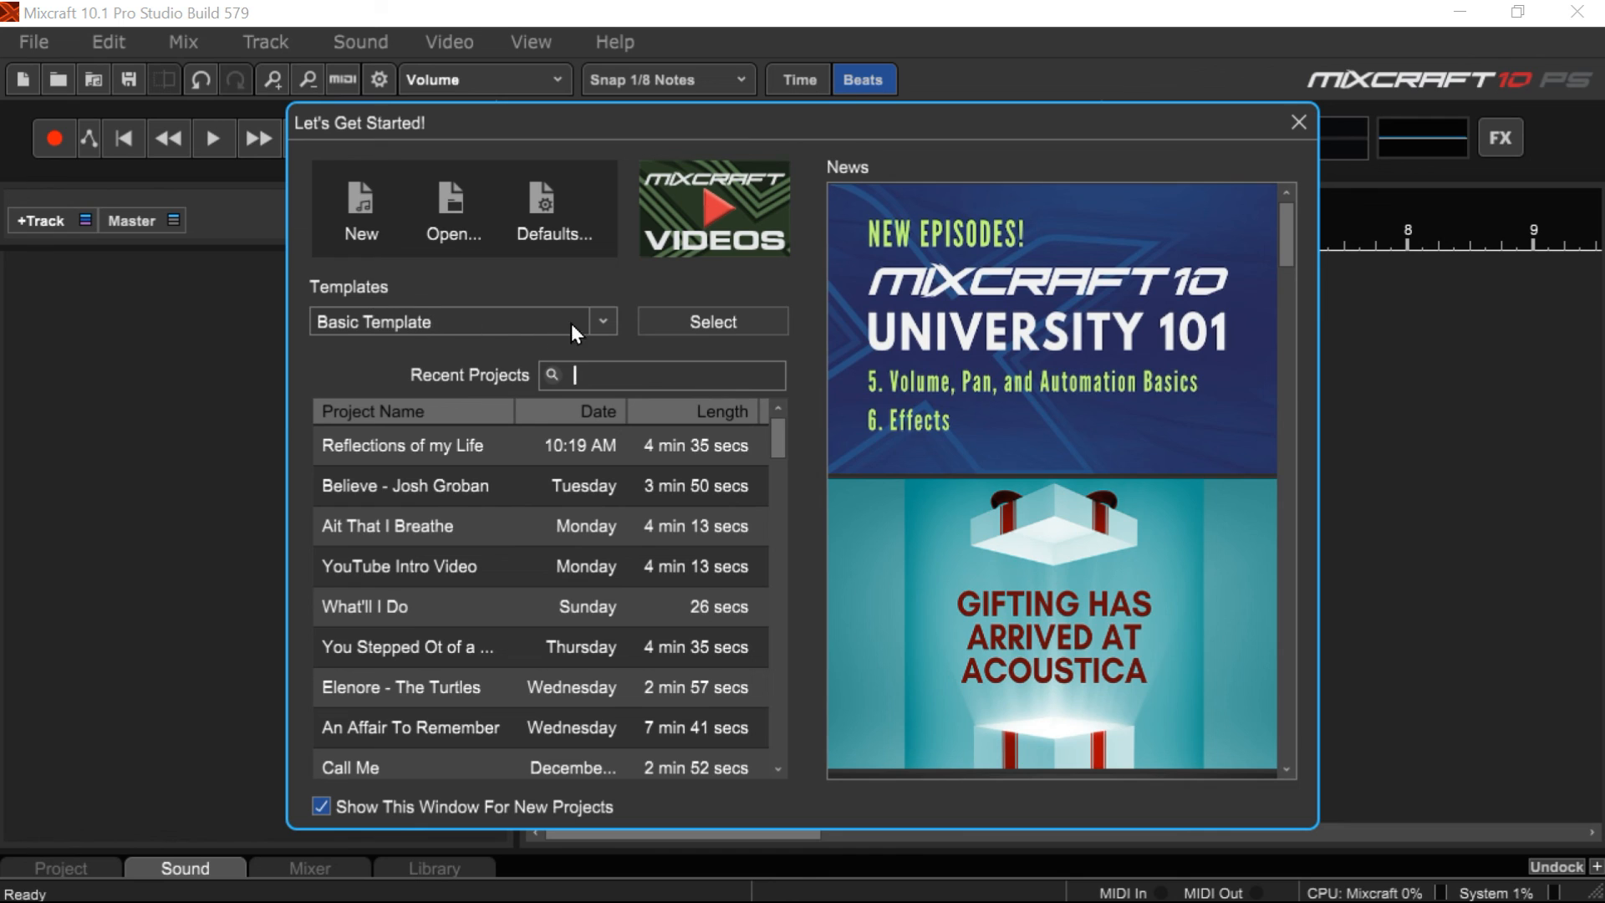
# Start a project from Full Template in Mixcraft's Let's Get Started window
pyautogui.click(604, 323)
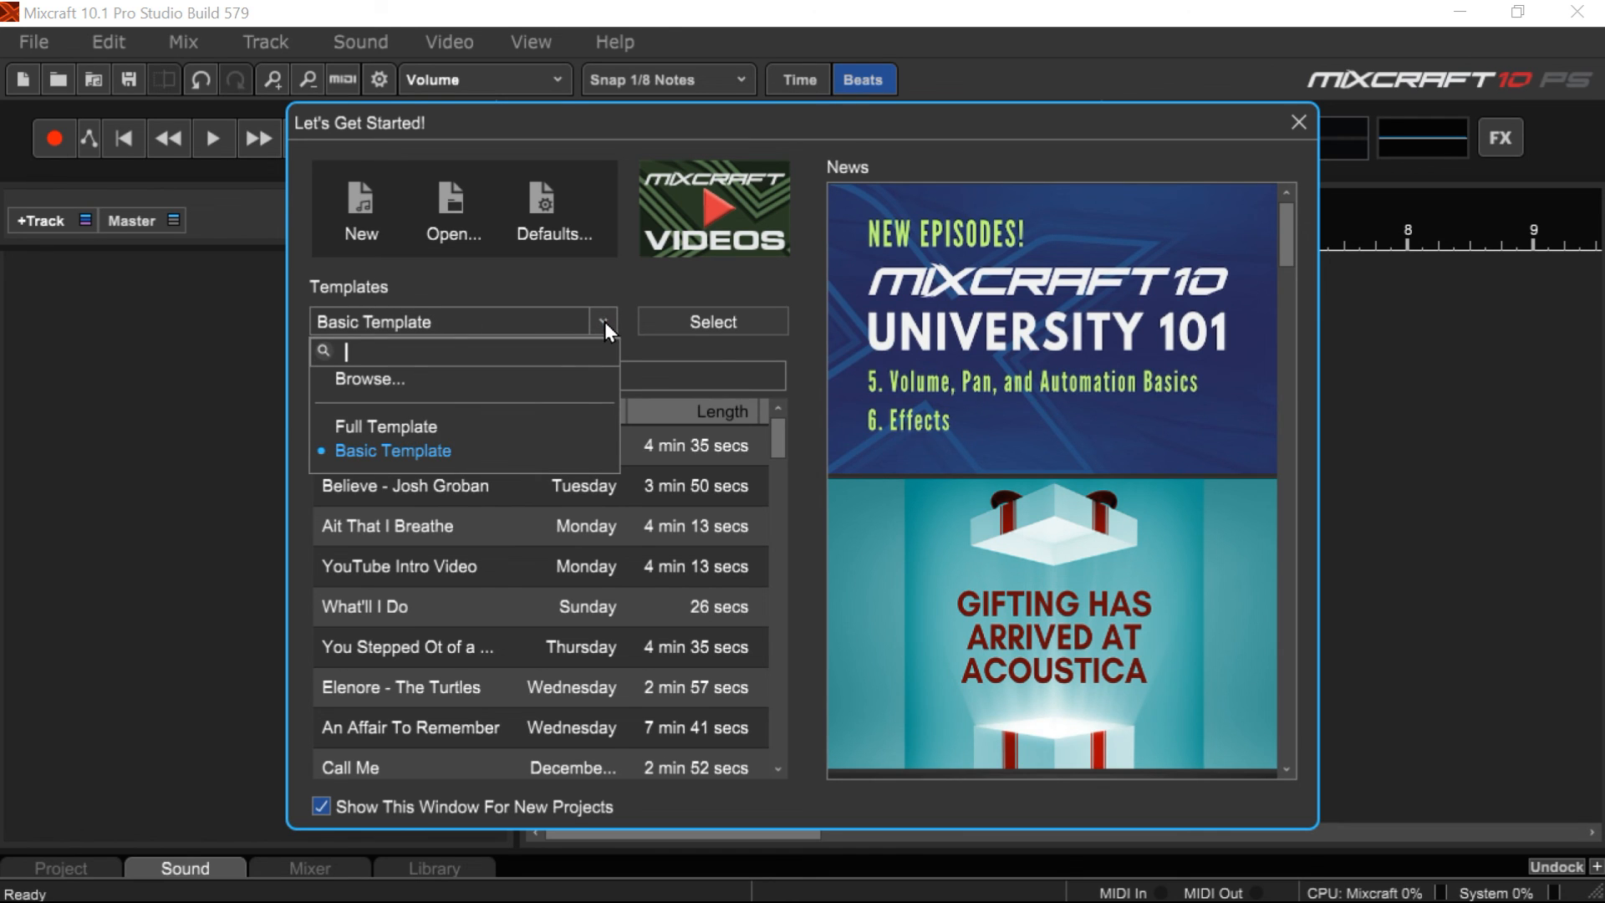
pyautogui.click(482, 427)
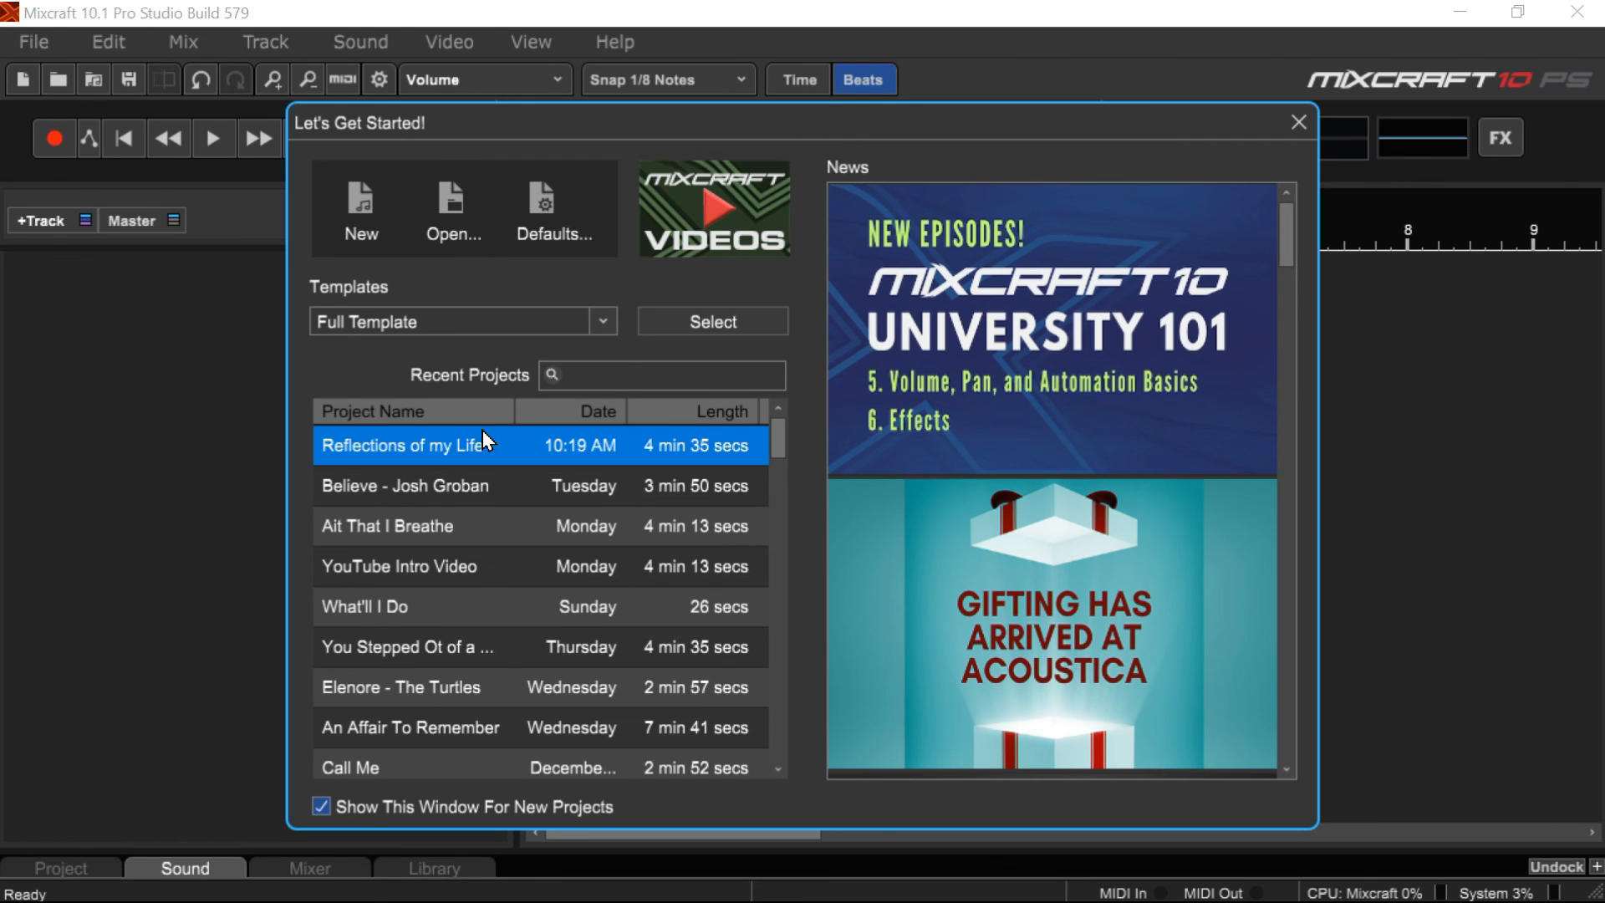
pyautogui.click(702, 322)
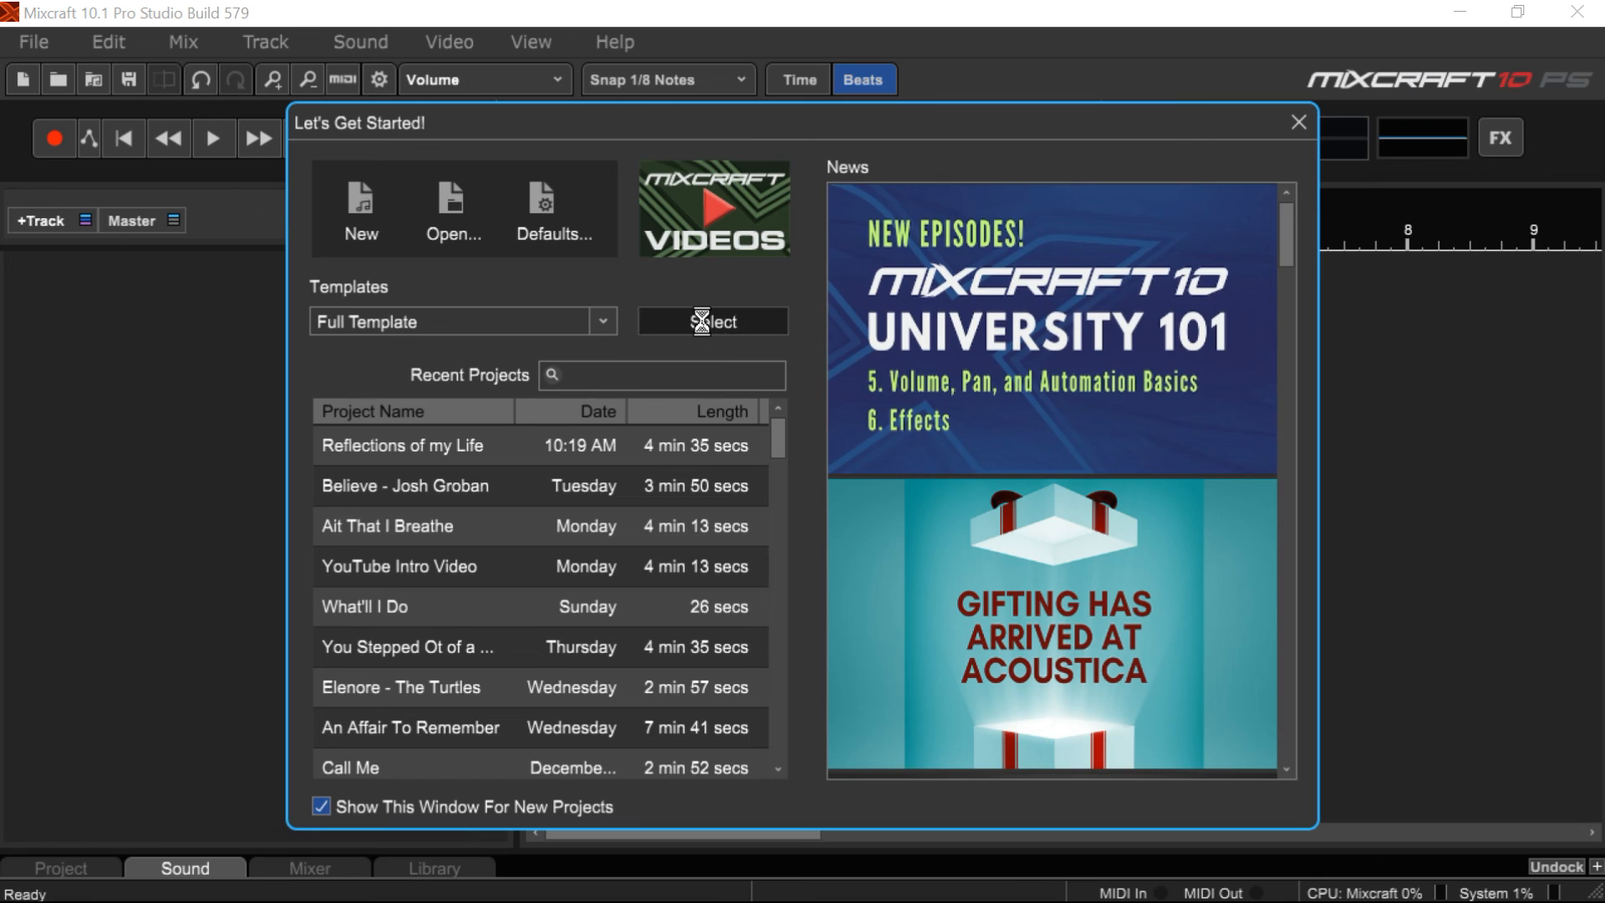